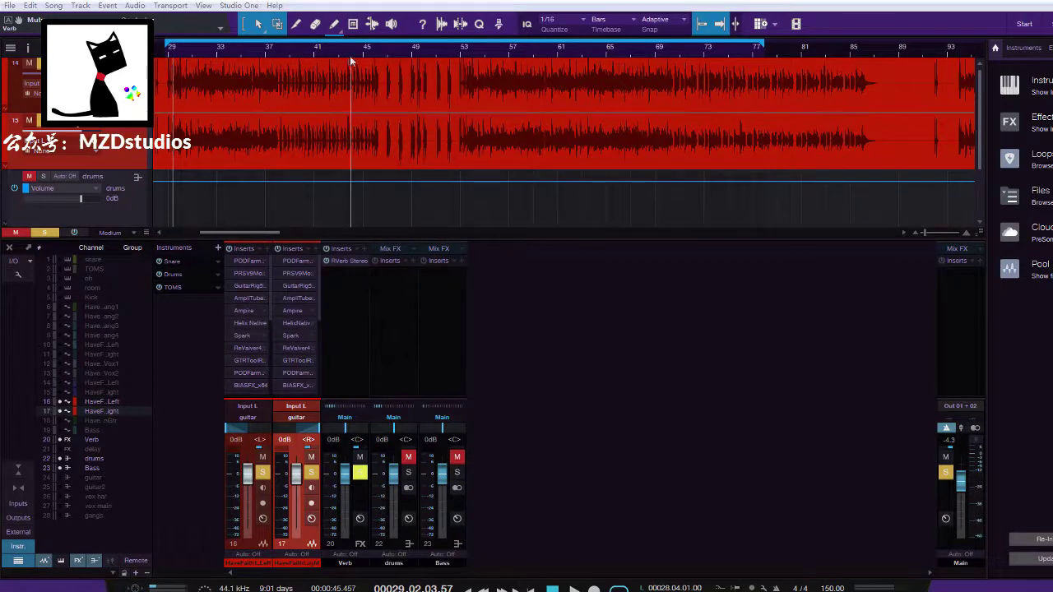
Play the two soloed rhythm guitar tracks from bar 29
scroll(345, 144, "up", 10)
scroll(326, 132, "down", 3)
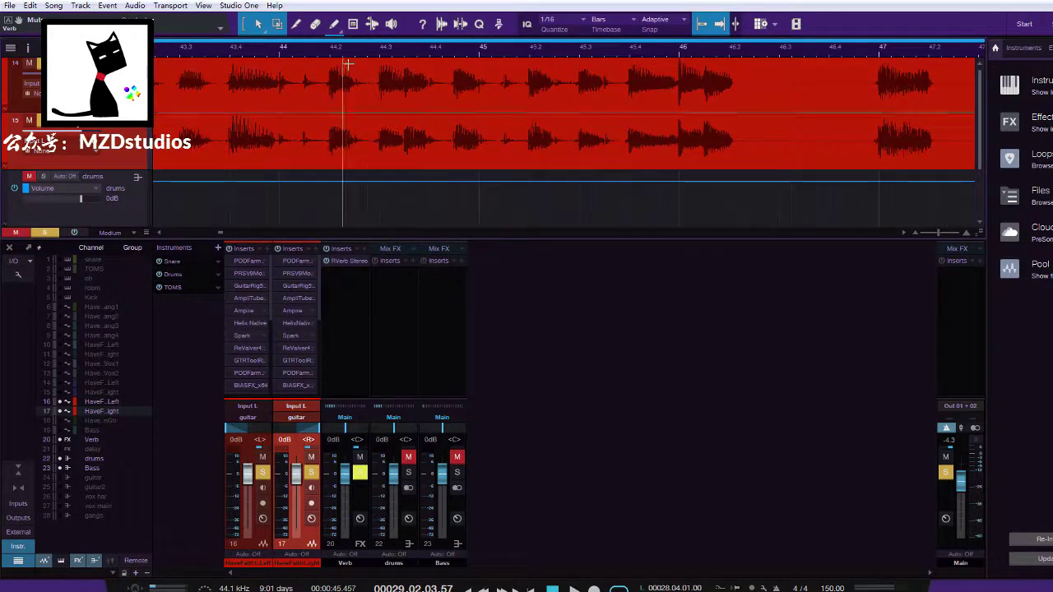
scroll(747, 74, "up", 4)
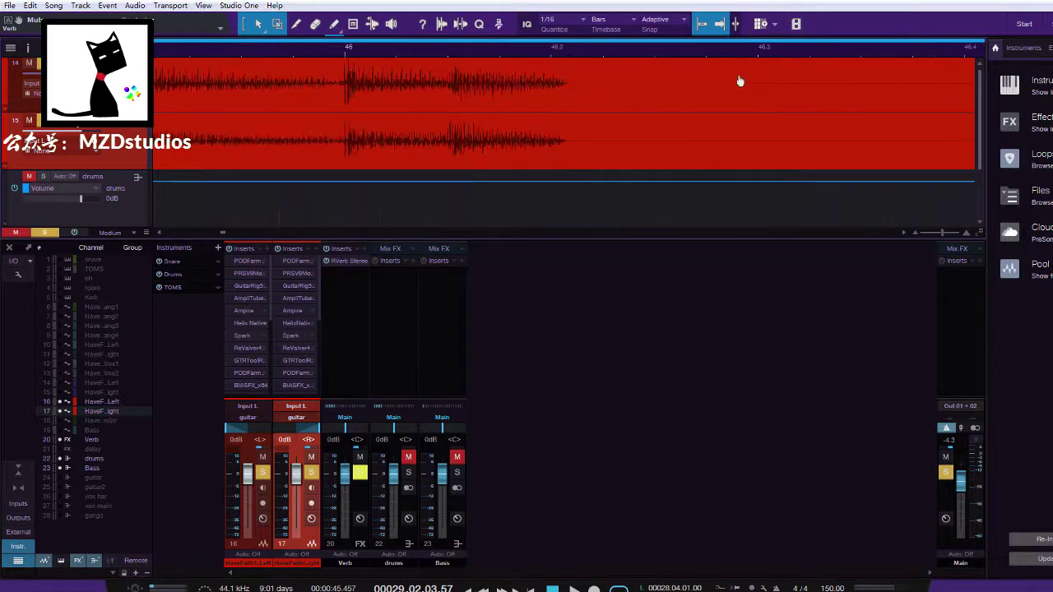
scroll(738, 74, "down", 5)
left_click(729, 24)
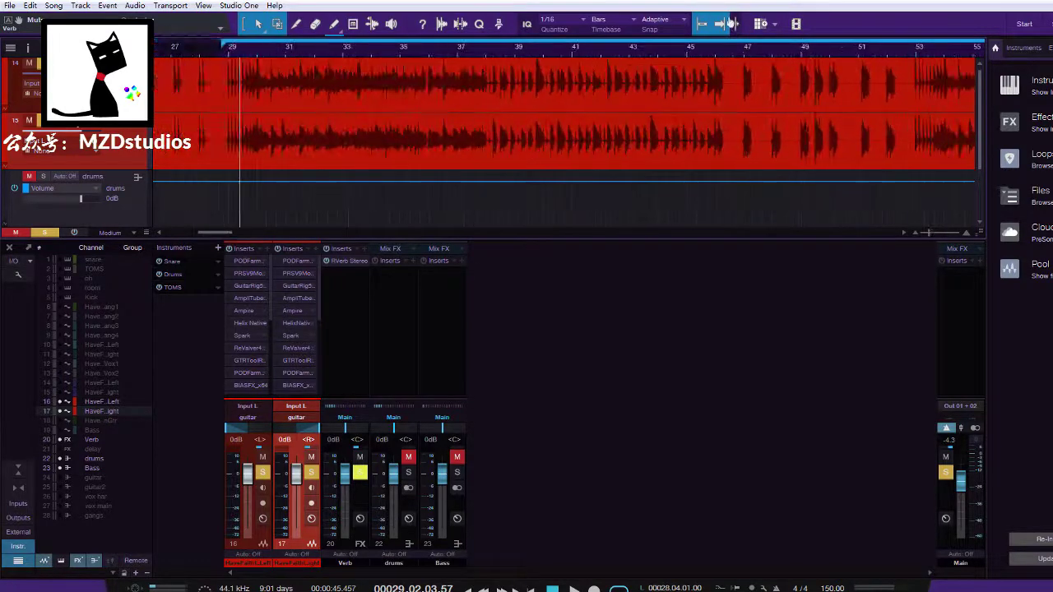
left_click(729, 24)
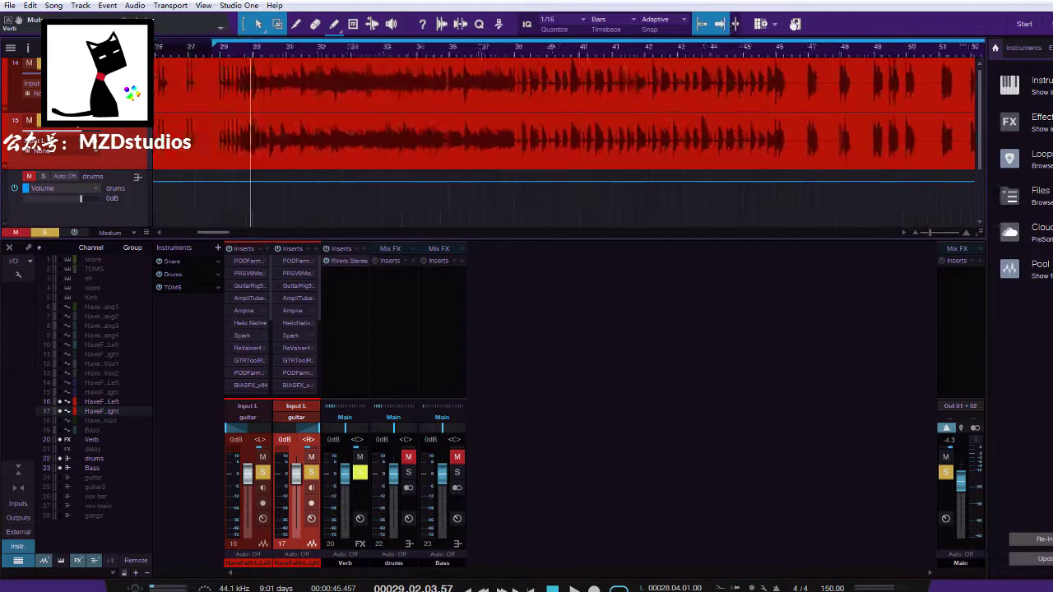
left_click(736, 24)
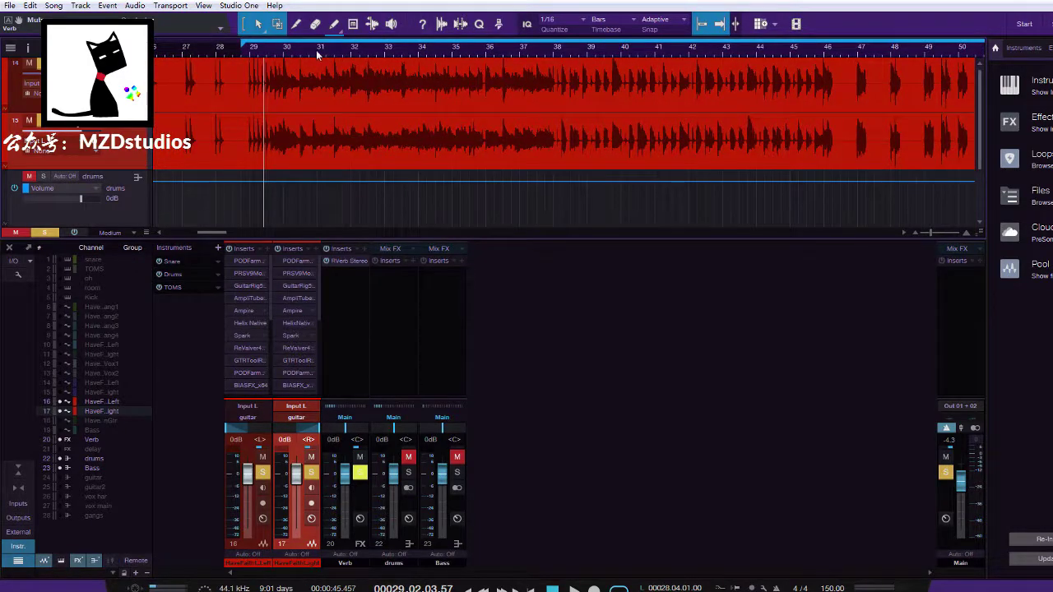
left_click_drag(316, 50, 354, 54)
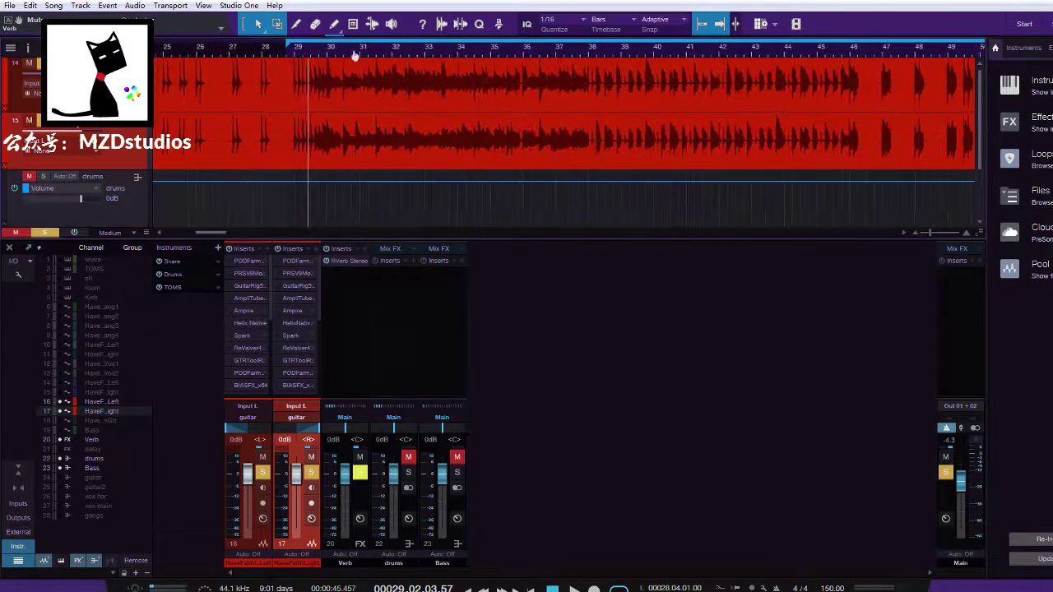
left_click(295, 202)
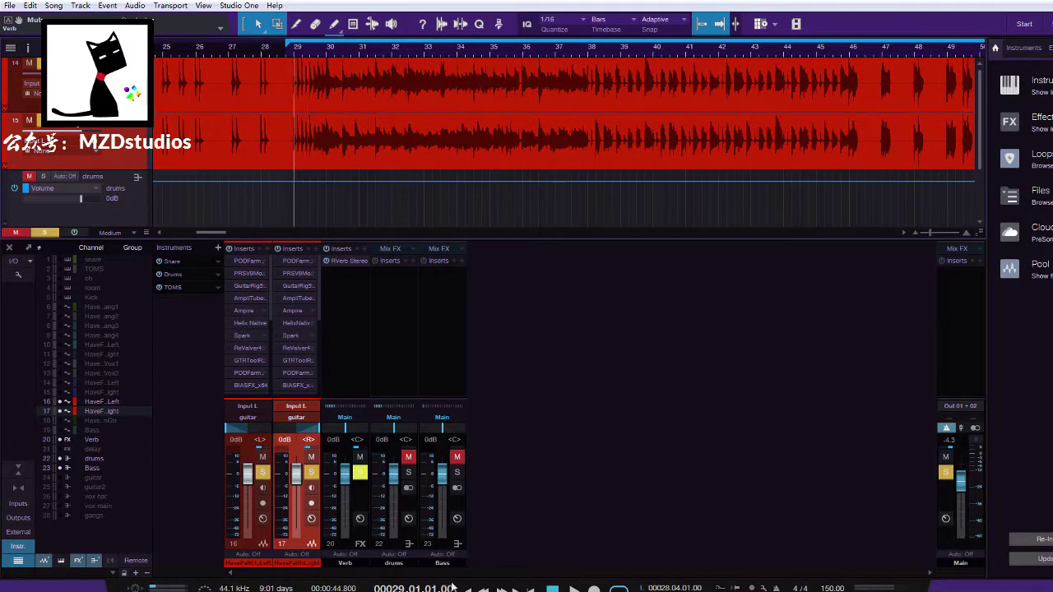
key("space")
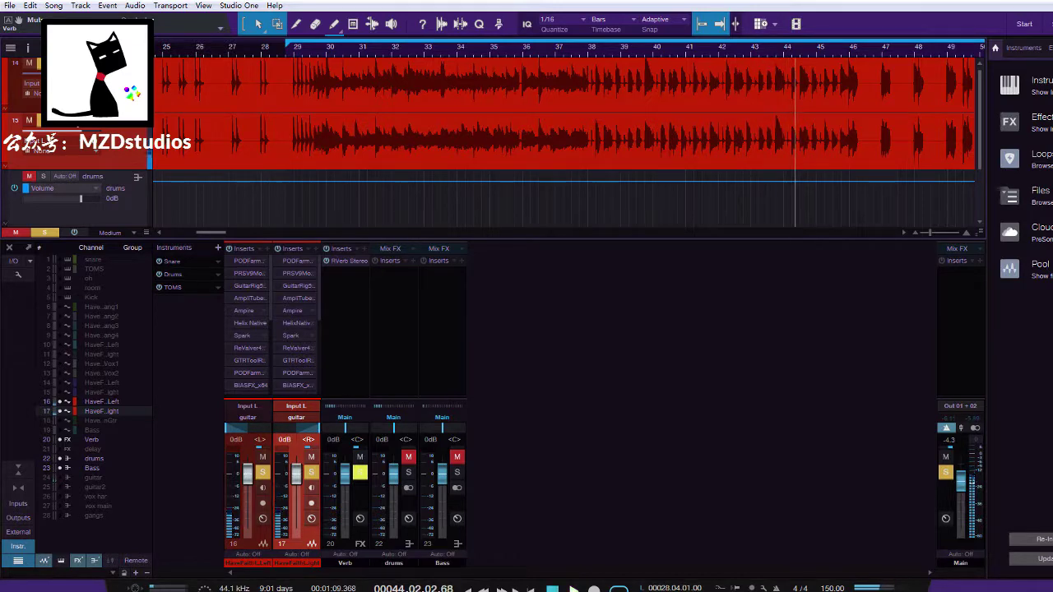
Enable the POD Farm Distortions Screamer on both rhythm guitar channels and play them from bar 29
left_click(247, 262)
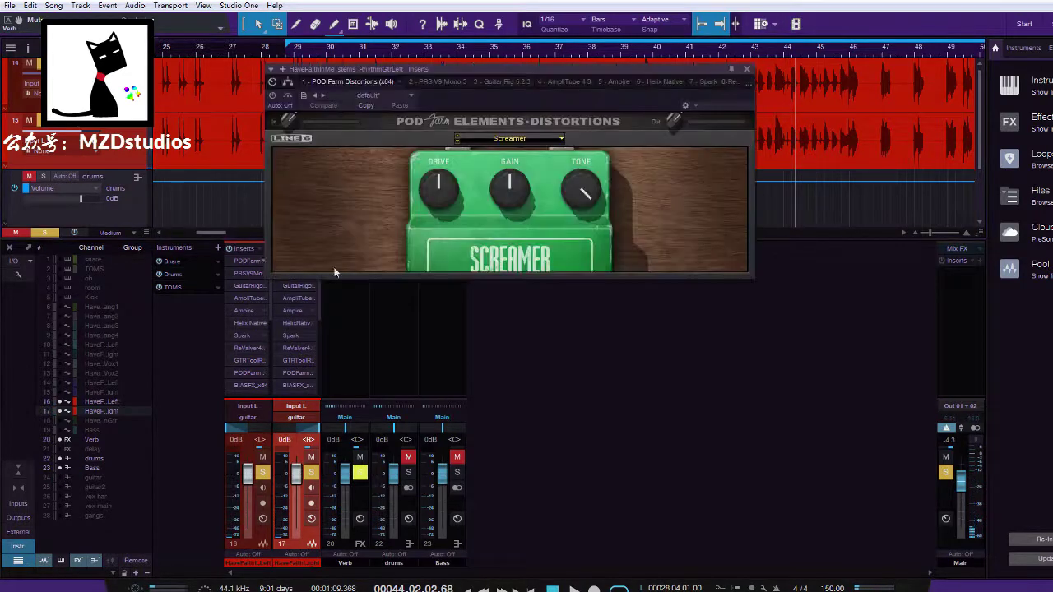
left_click(745, 69)
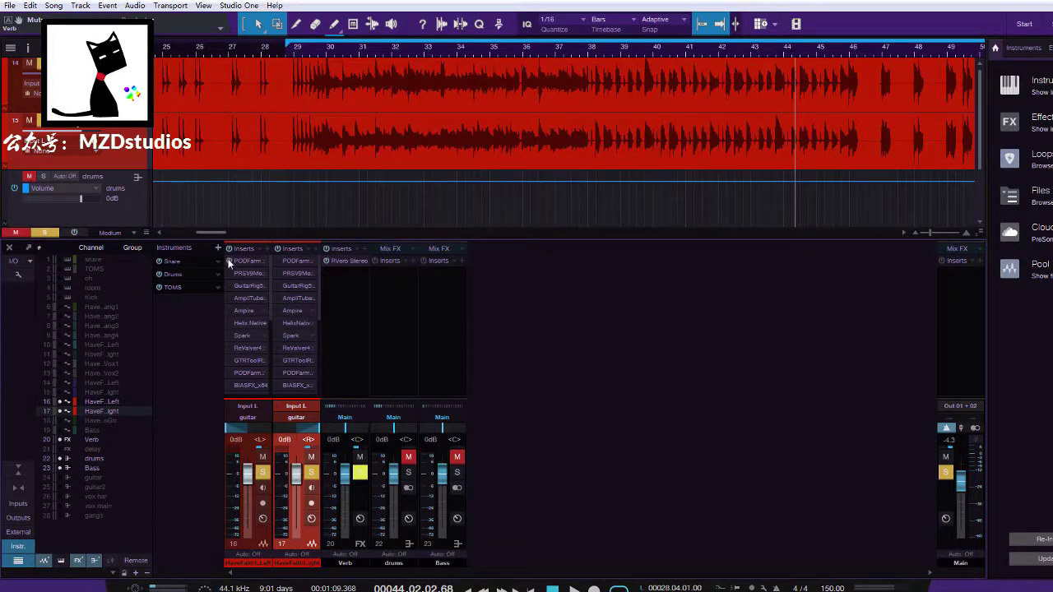
left_click(266, 547, "shift")
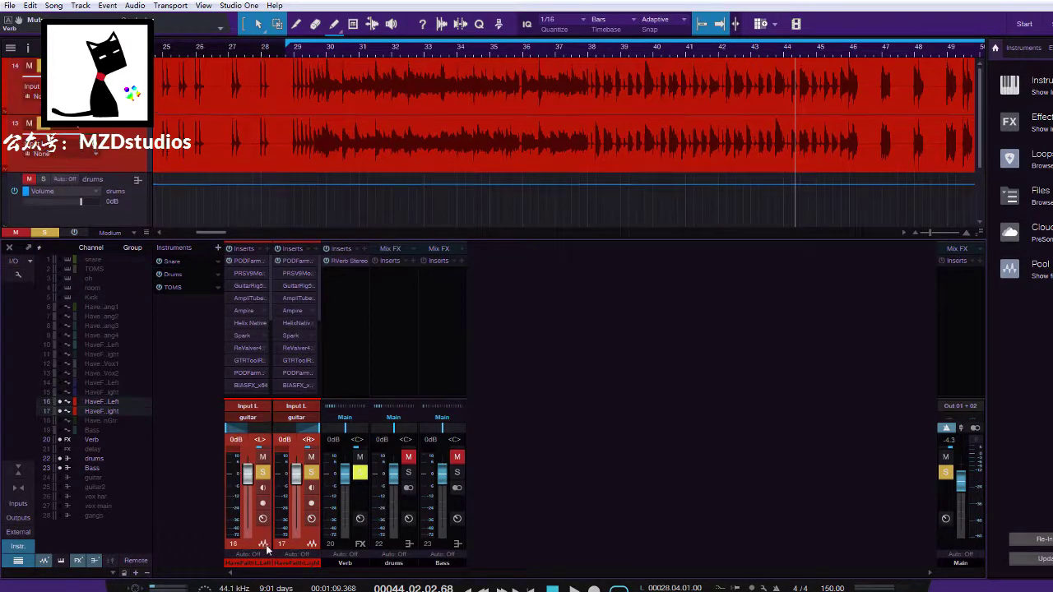
left_click(296, 141)
key("space")
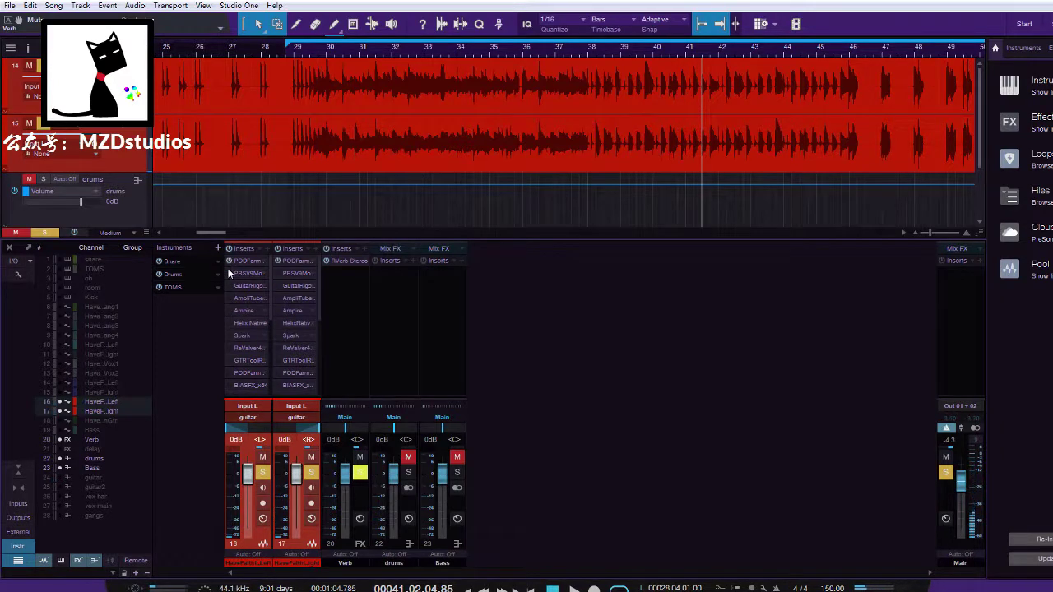
In the left guitar's PRS V9 amp, set Cabinet 1 to 112 V30, switch it on and hide the cabinet loader
left_click(246, 276)
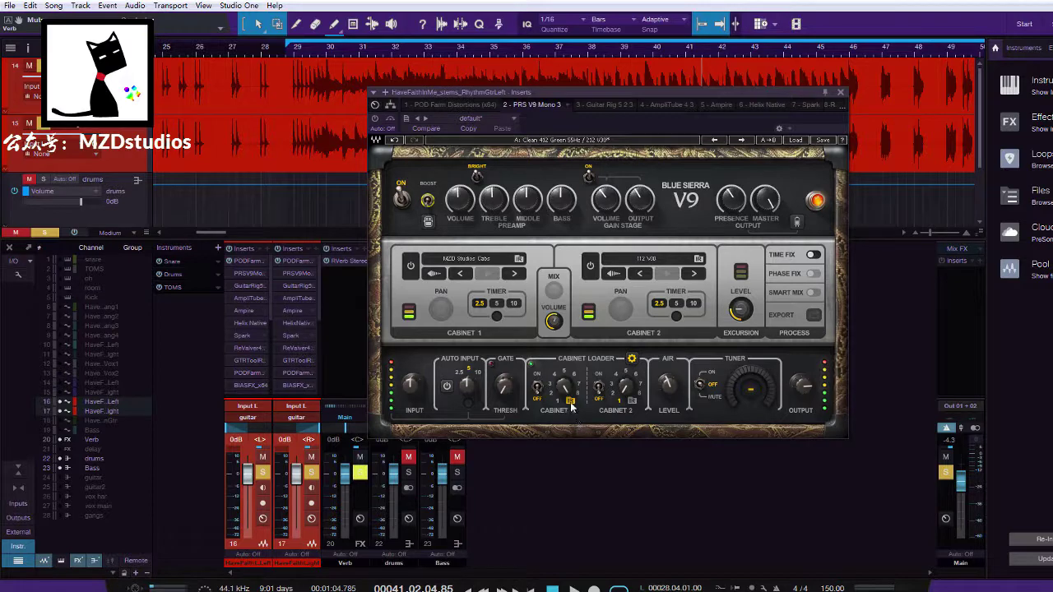
left_click_drag(564, 390, 565, 375)
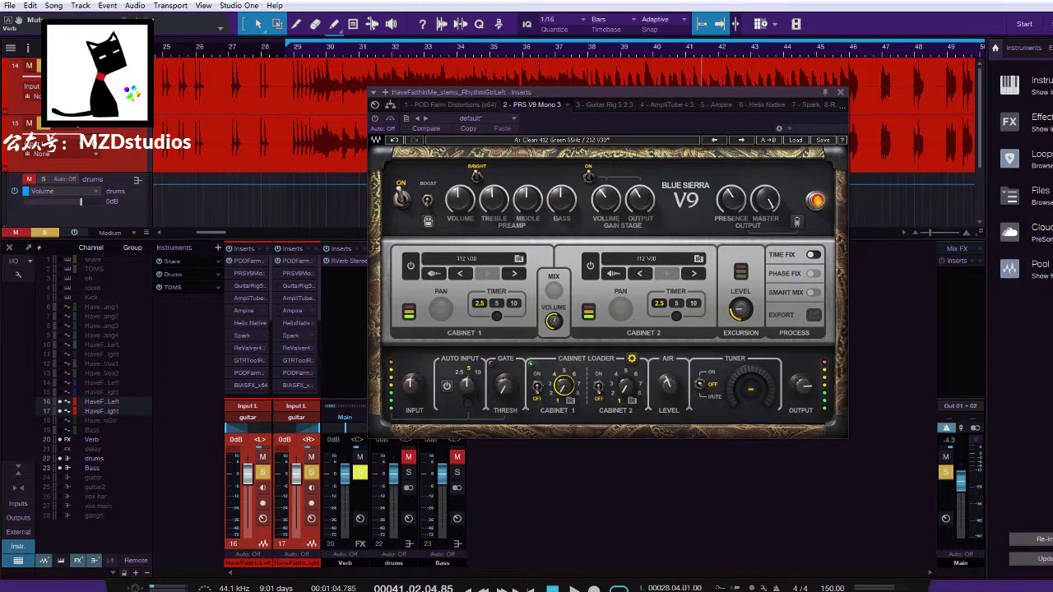
left_click(539, 386)
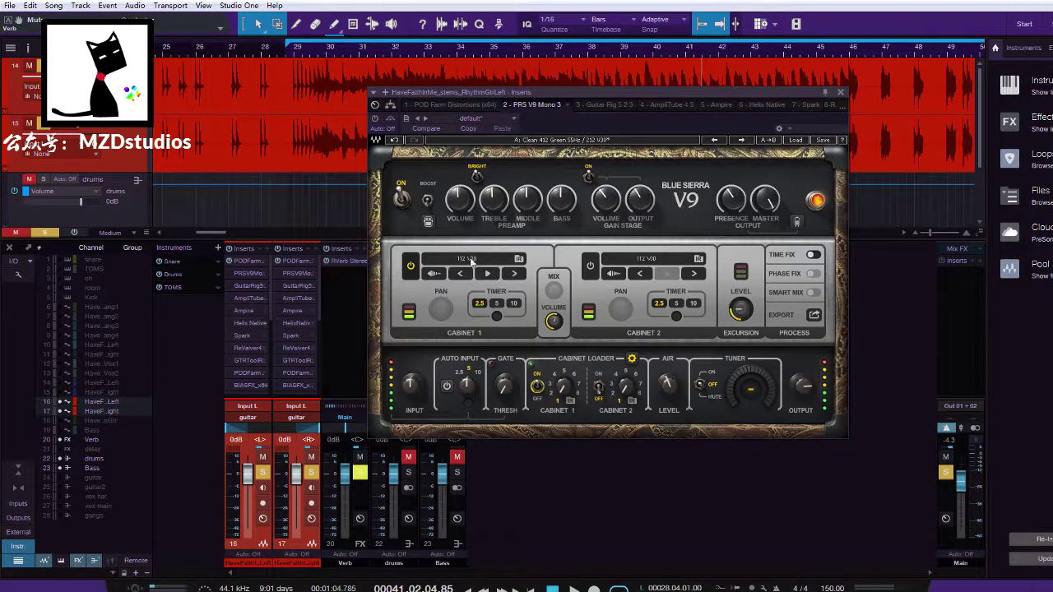
left_click(633, 359)
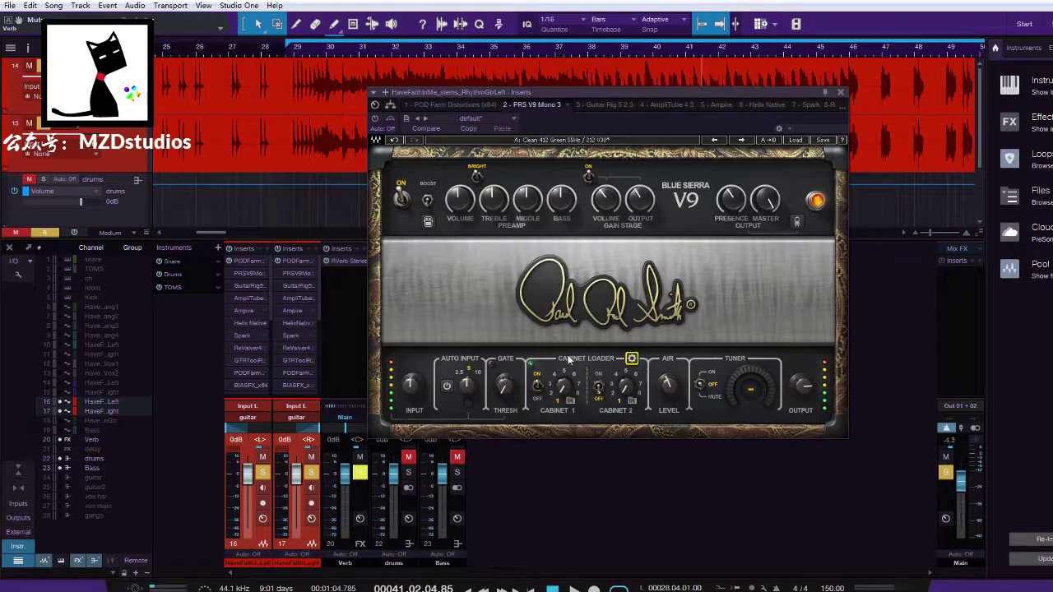
In the right guitar's PRS V9 amp, set Cabinet 1 to 112 V30, switch it on and hide the cabinet loader
left_click(300, 280)
left_click_drag(567, 388, 567, 380)
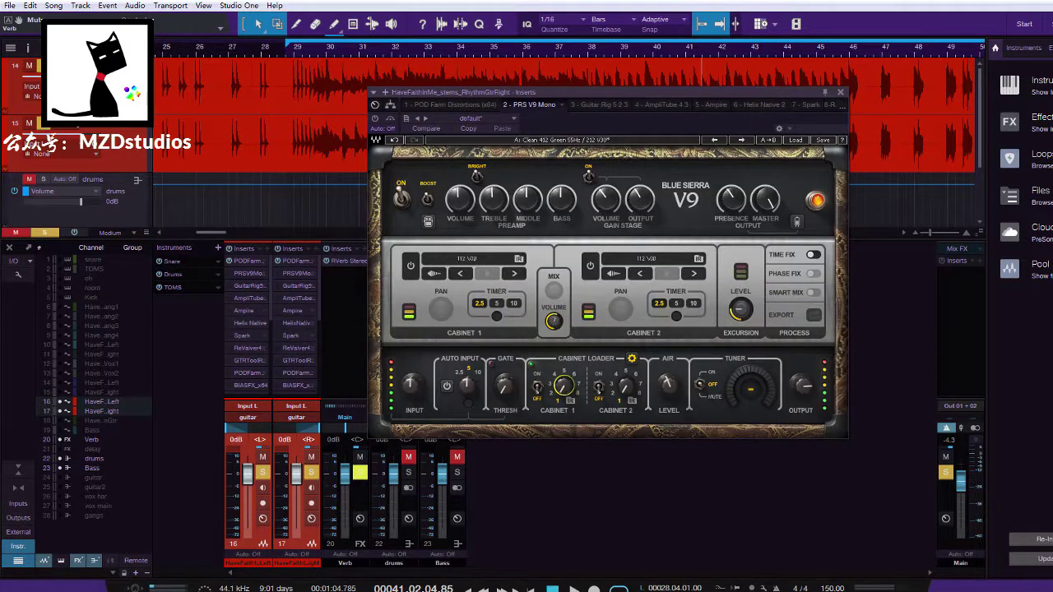
left_click(538, 388)
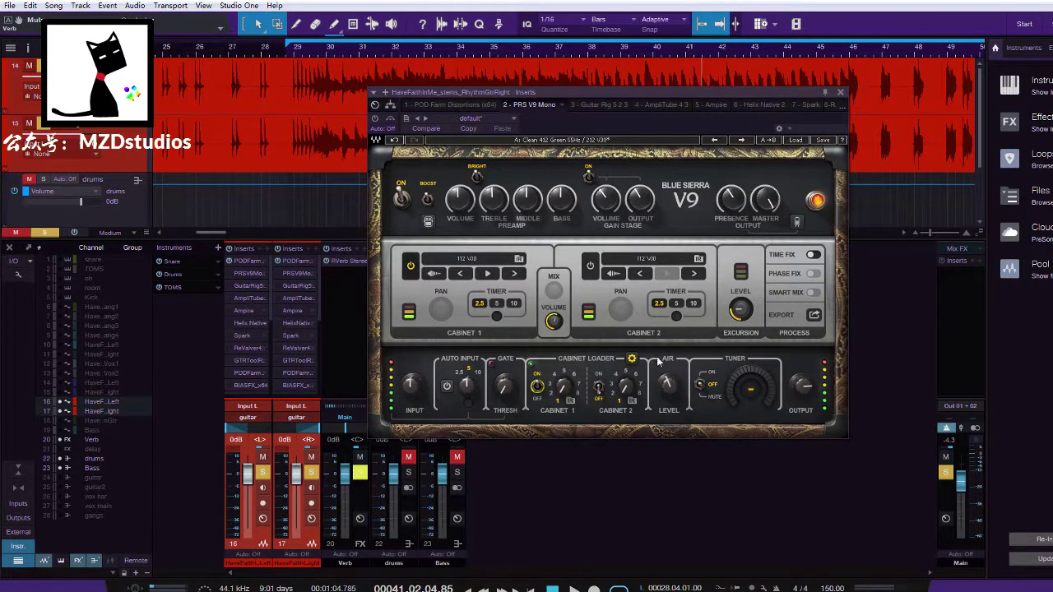
left_click(632, 359)
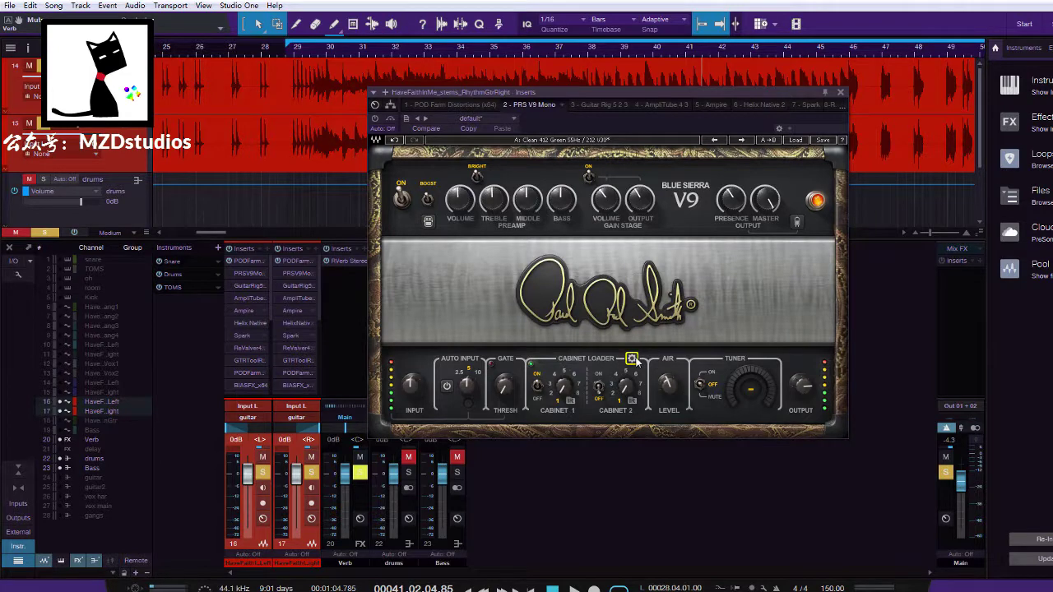
Load the MZD Studios Cabs impulse response into the right guitar's Cabinet 1, return it to 112 V30 and close the amp
left_click(632, 359)
left_click(497, 263)
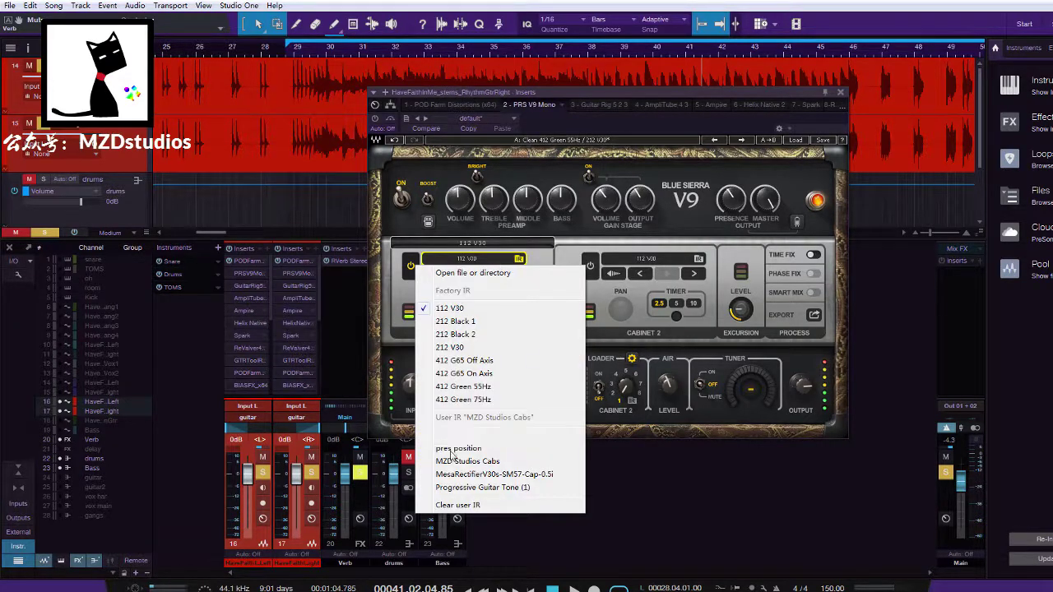
left_click(484, 276)
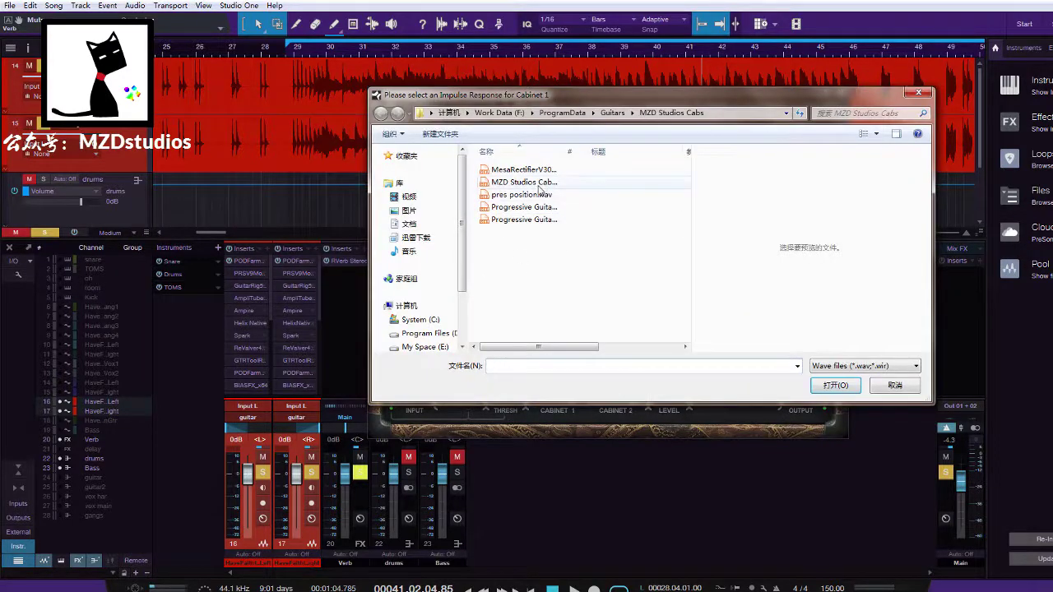
double_click(539, 184)
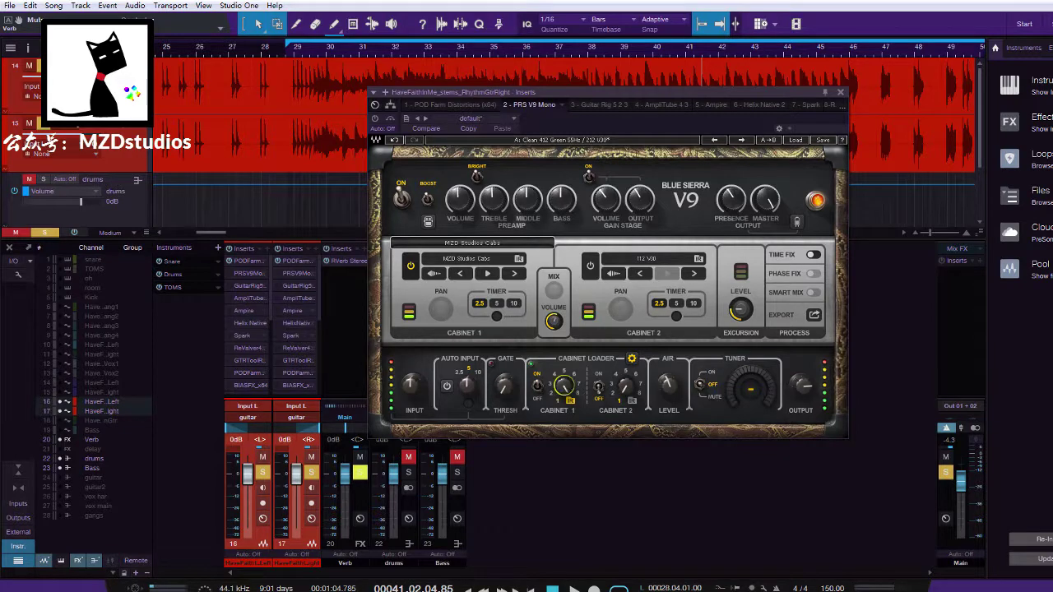
left_click(538, 389)
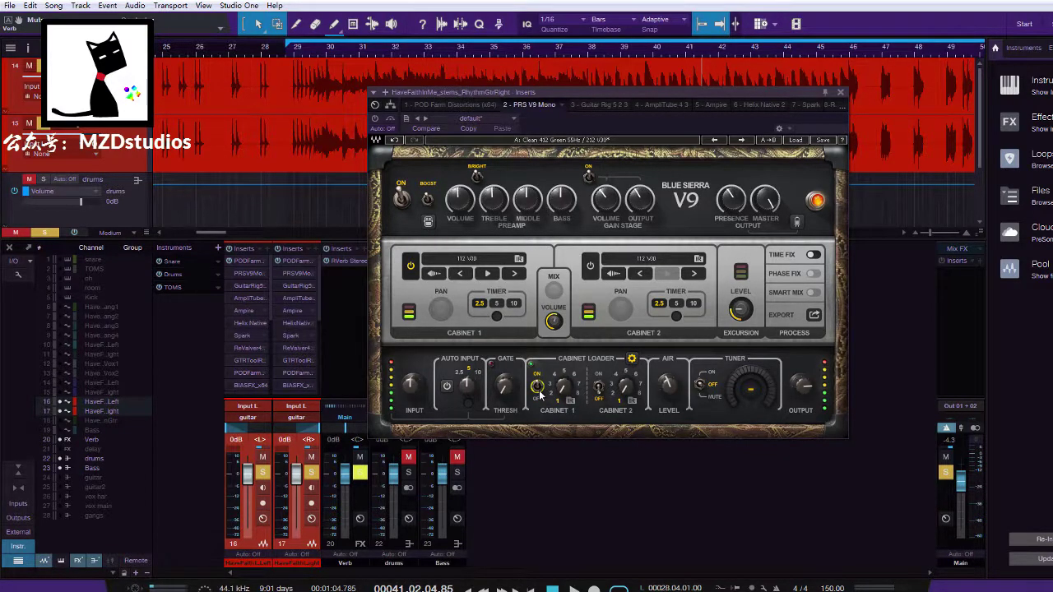
left_click(840, 93)
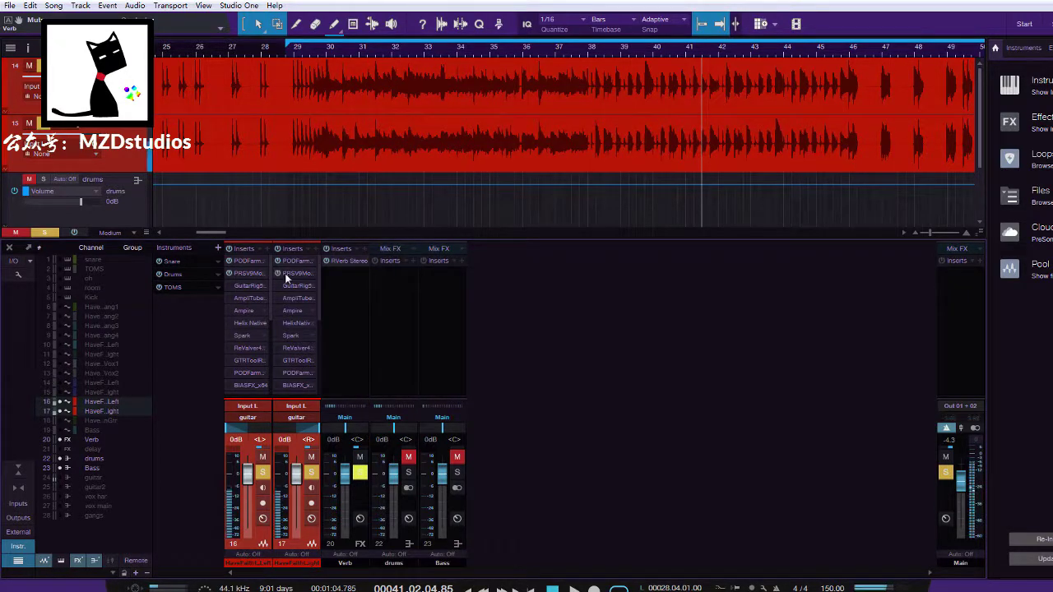
Enable the PRS V9 amp on both rhythm guitar channels and audition them from about bar 29
left_click(289, 52)
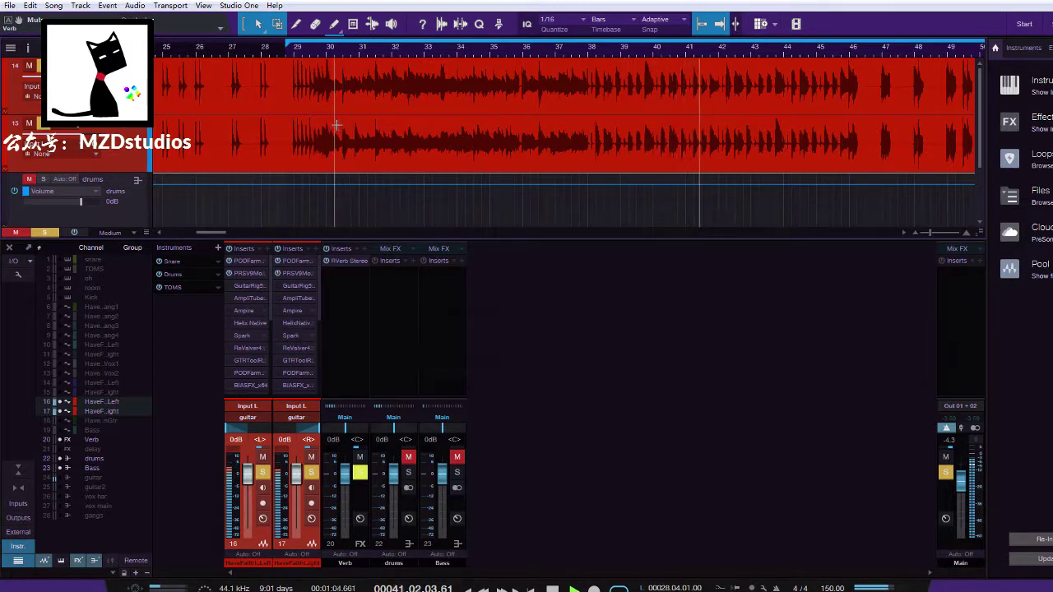
key("space")
Switch off Cabinet 1 in the PRS V9 amps on both the left and right guitar channels
left_click(248, 273)
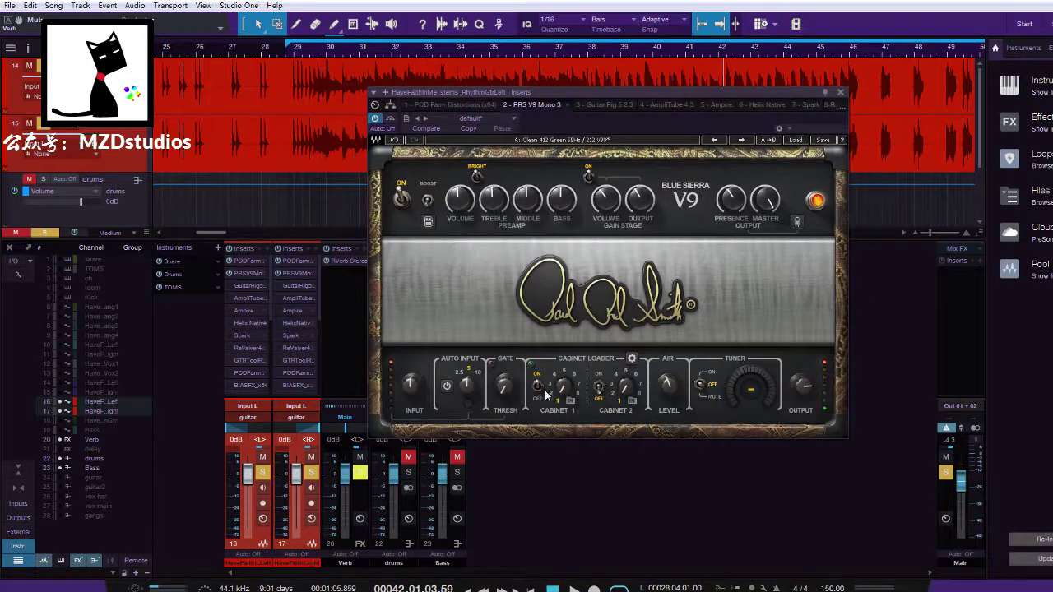
left_click(840, 92)
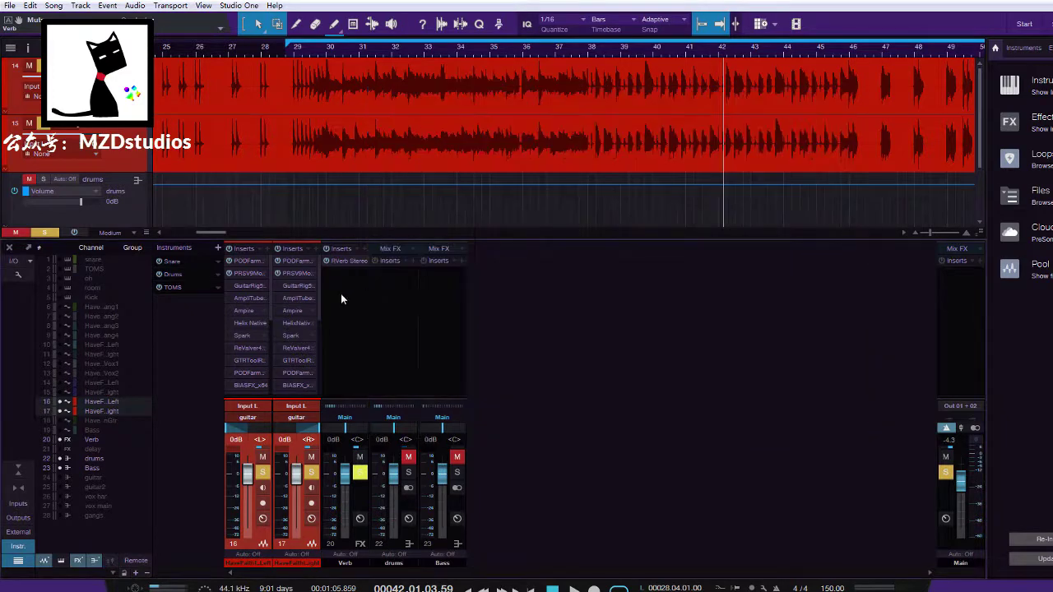
left_click(297, 276)
left_click(535, 389)
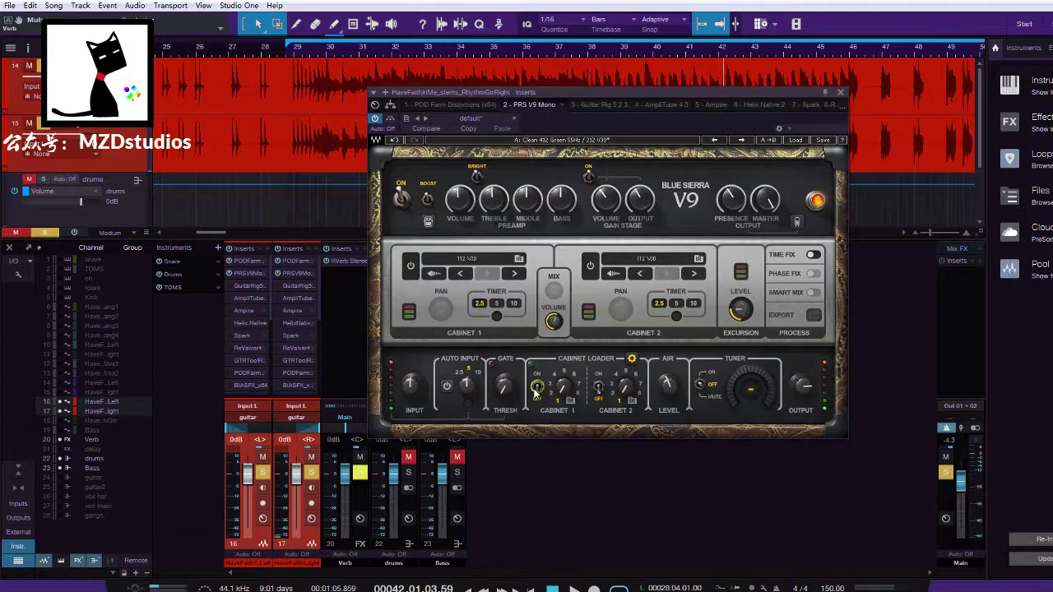
left_click(839, 94)
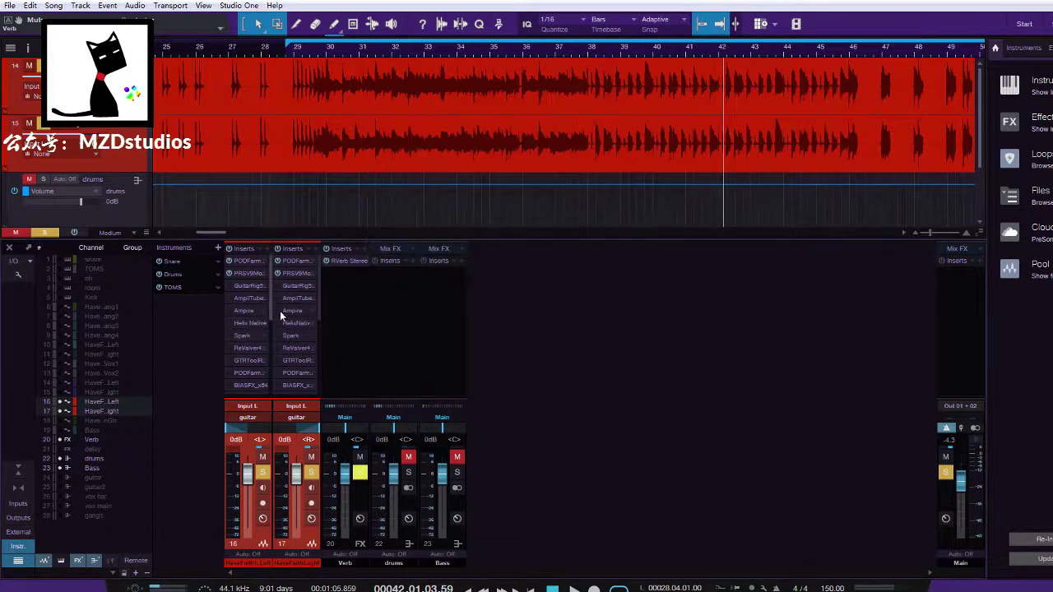
Inspect the MZD Studios Cabs.wav cabinet loaded in the NadIR convolver on both the left and right guitar channels
scroll(255, 345, "down", 5)
left_click(249, 389)
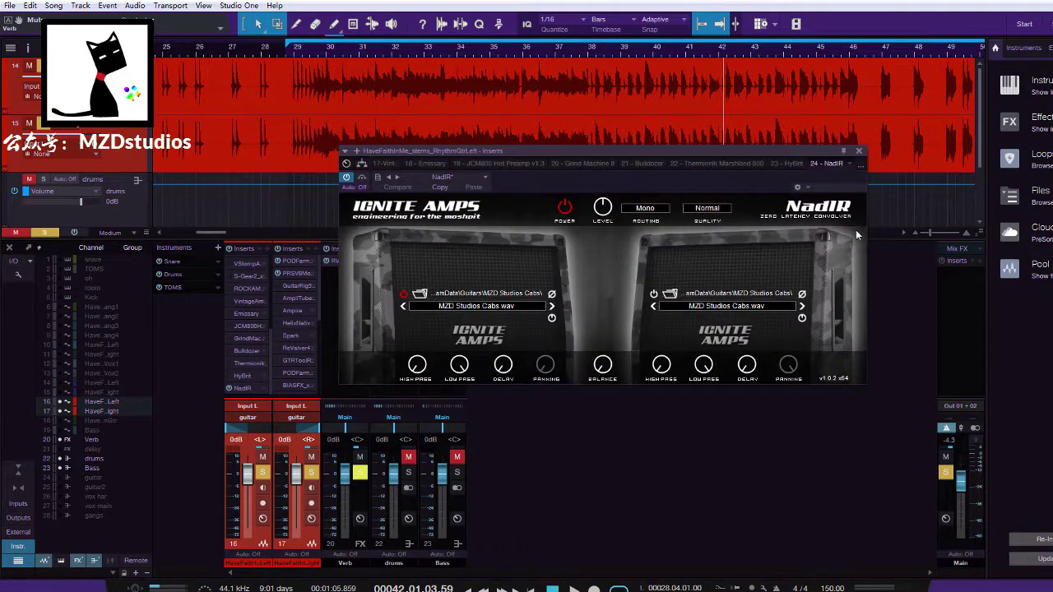
left_click(858, 151)
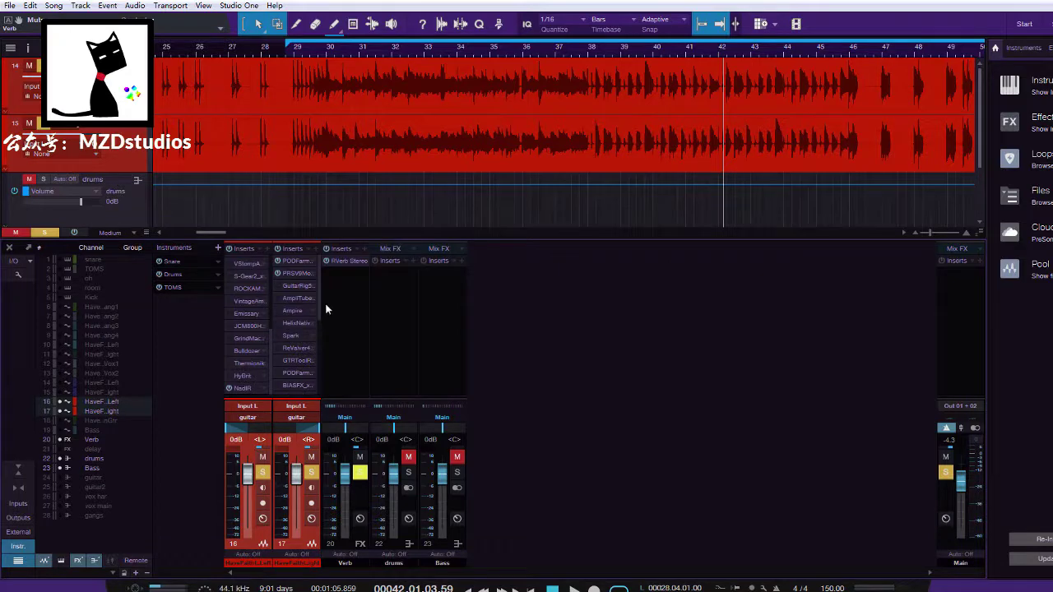
left_click_drag(320, 301, 323, 404)
double_click(291, 388)
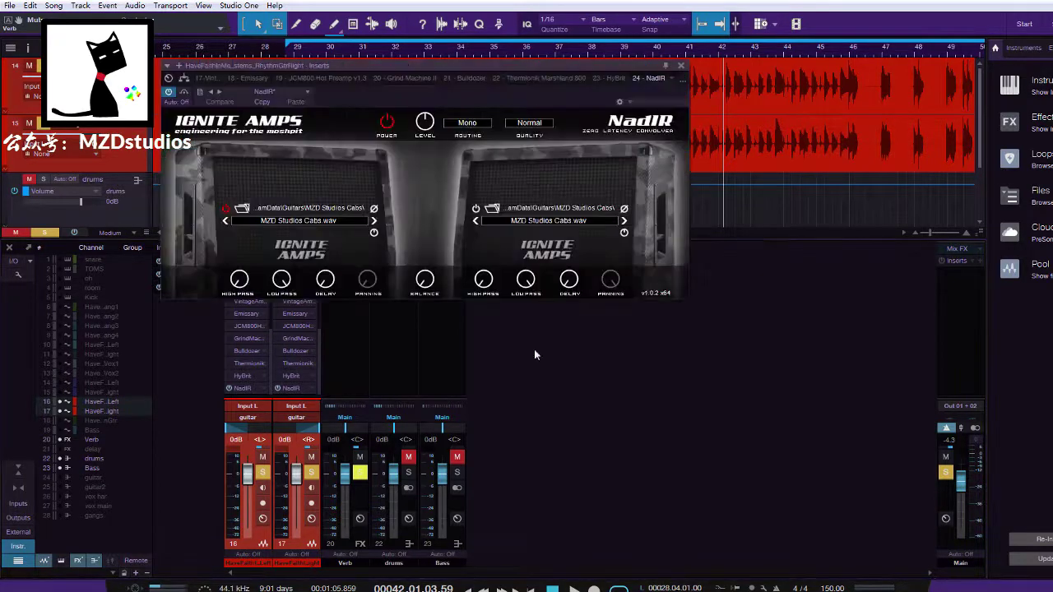
left_click(681, 66)
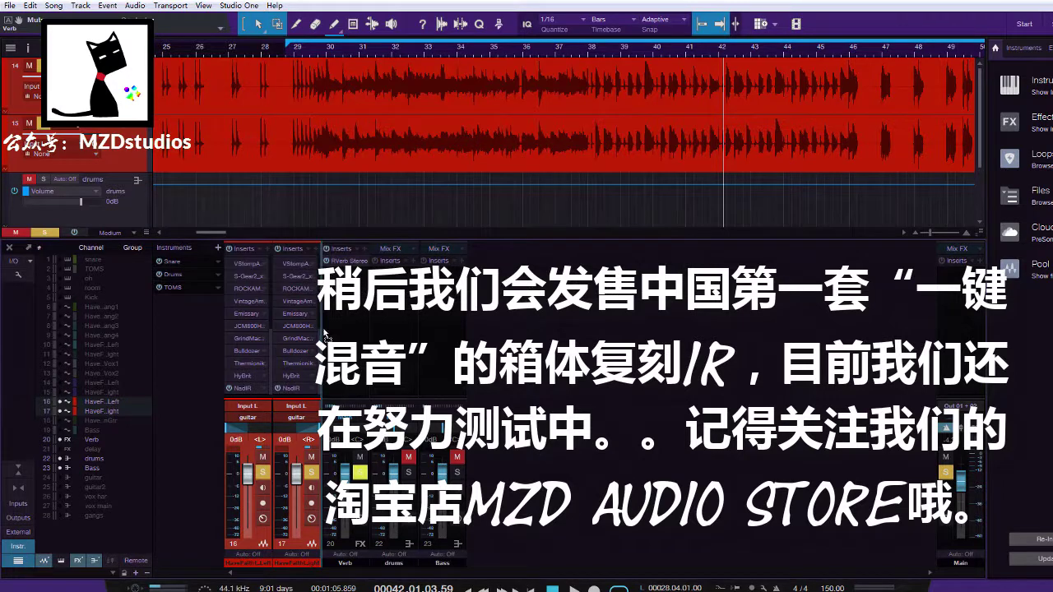
scroll(297, 329, "down", 4)
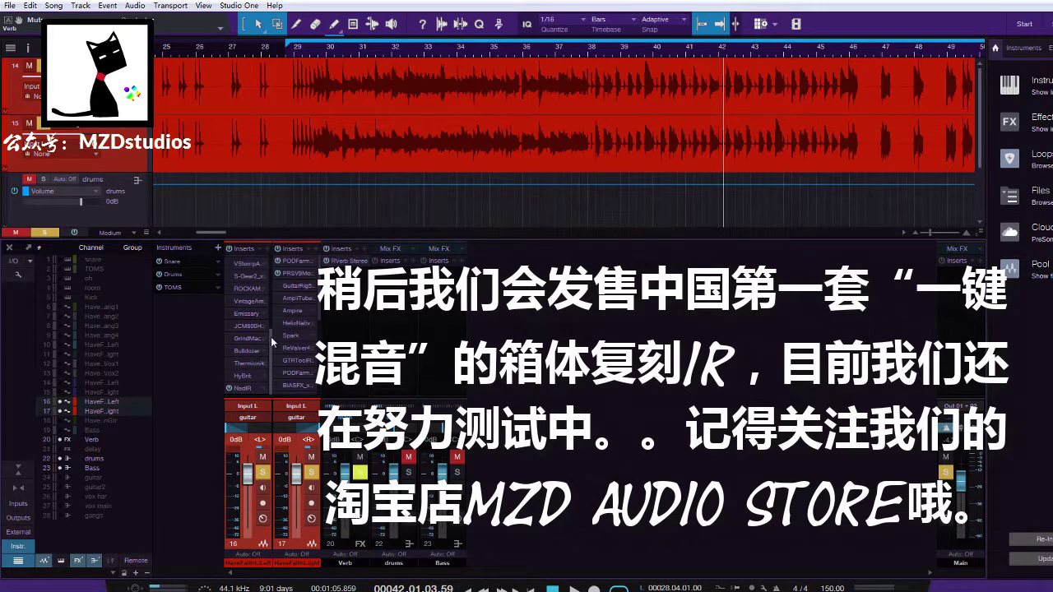
scroll(271, 336, "down", 4)
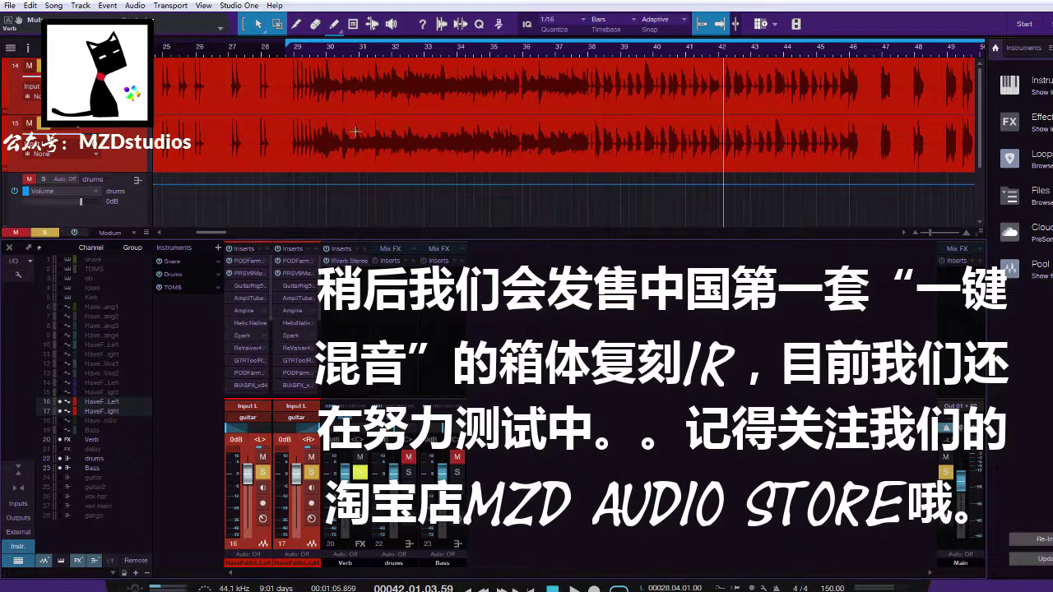
Audition the rhythm guitars from bar 29 while trying the Boost switch on the PRS V9 amps of both channels
left_click(295, 63)
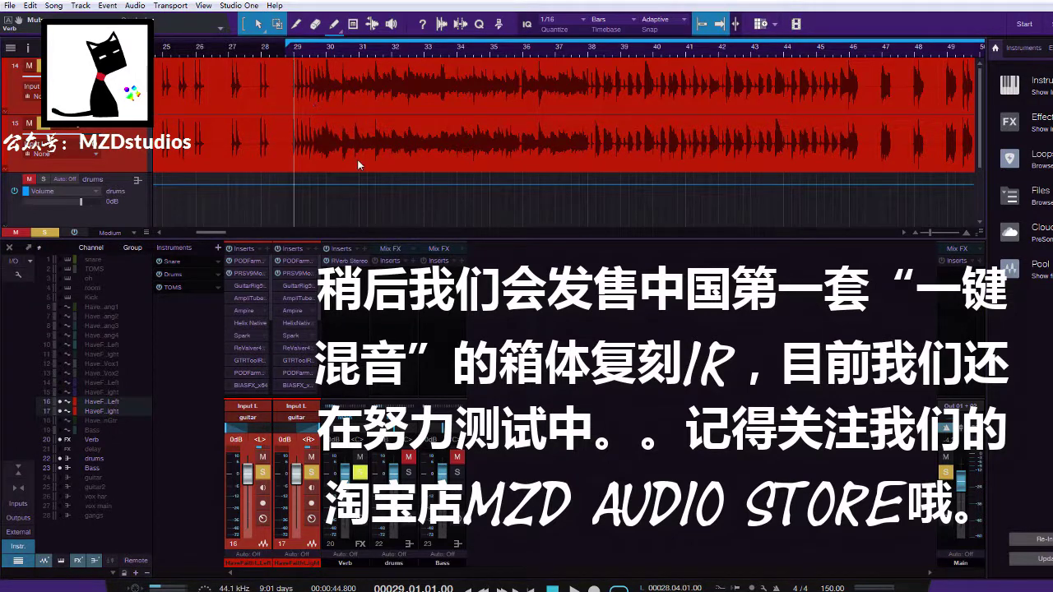
key("space")
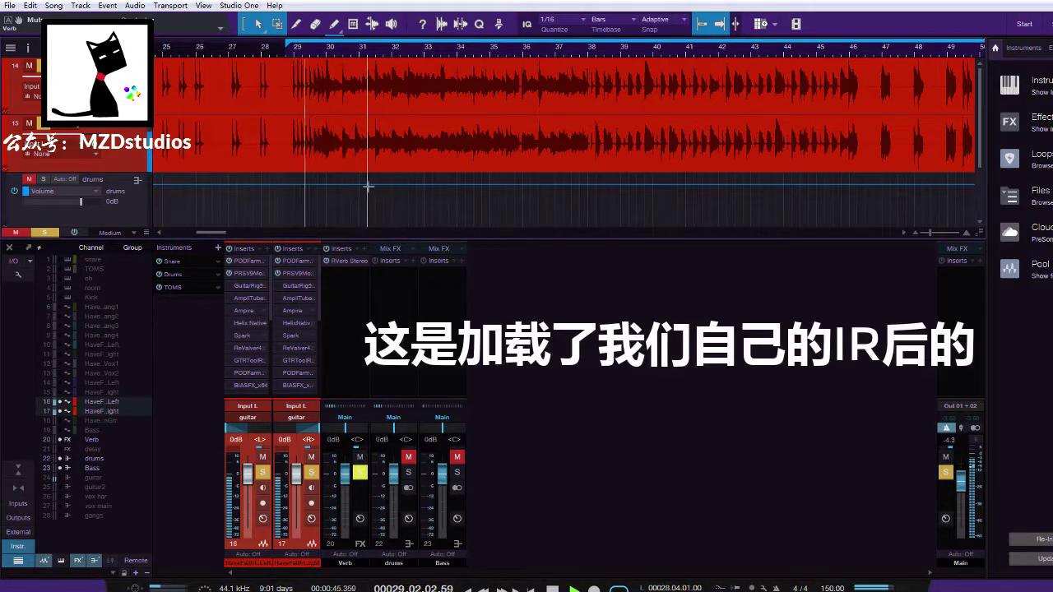
double_click(298, 274)
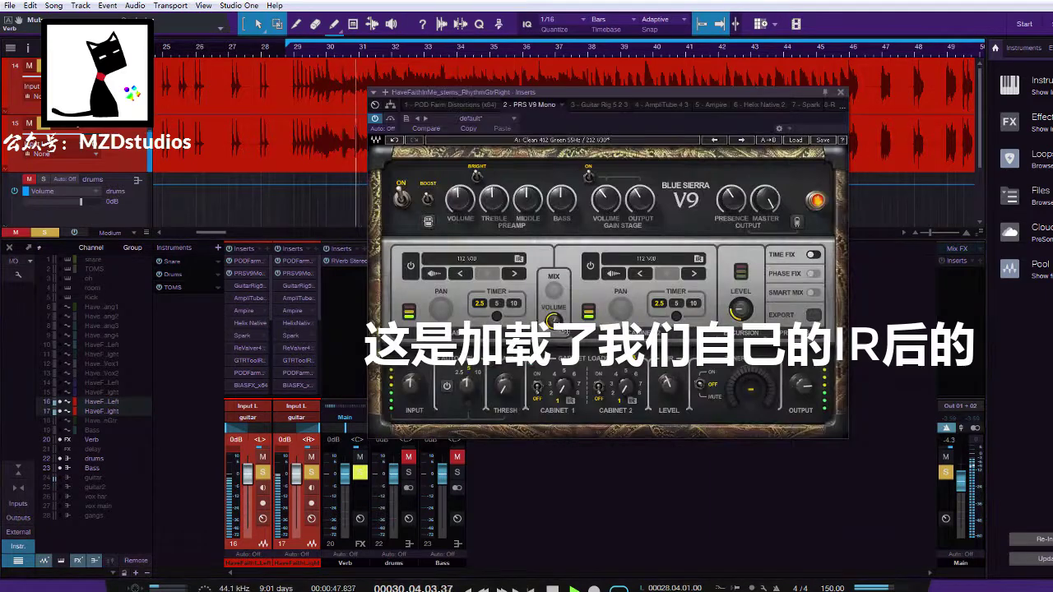
left_click(632, 358)
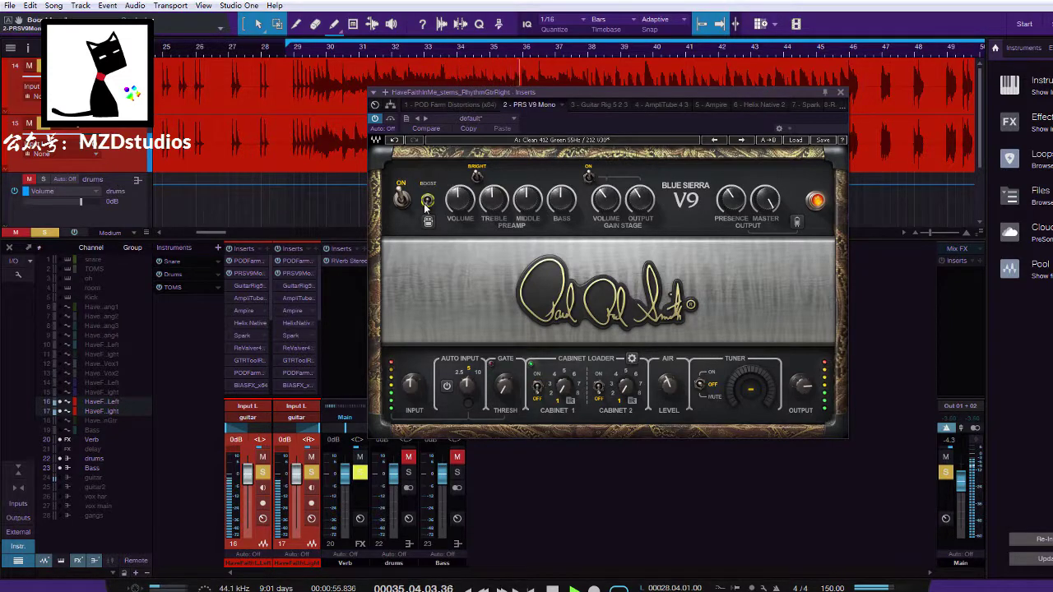
left_click(840, 94)
left_click(255, 273)
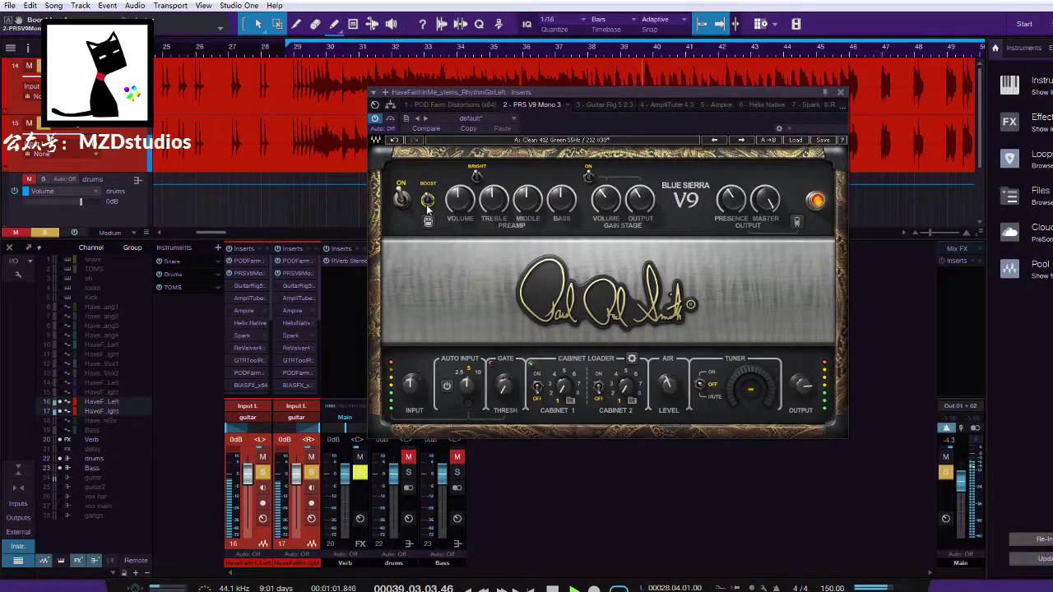
left_click(301, 273)
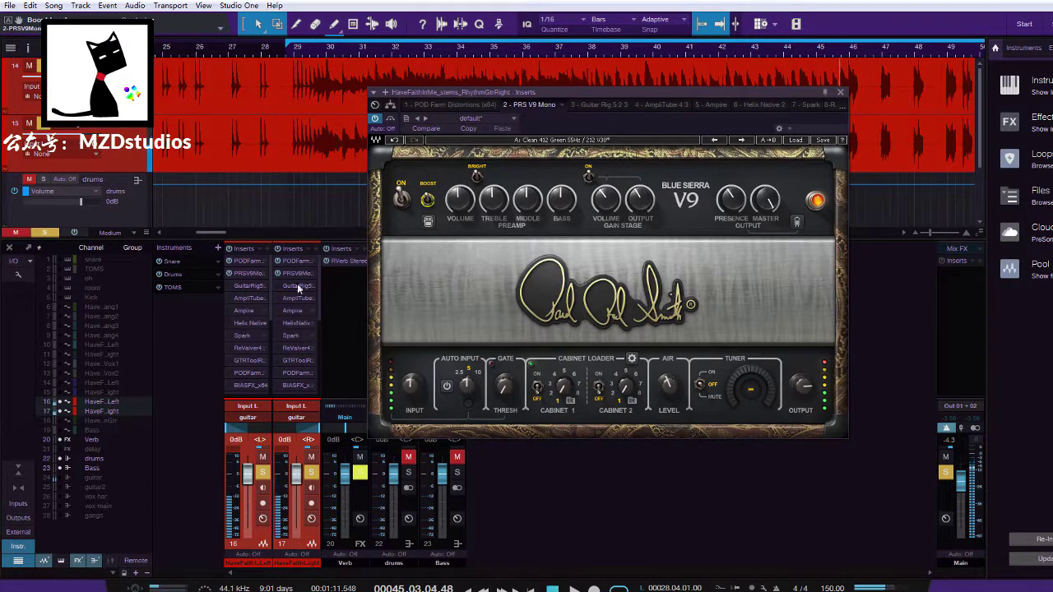
Bypass the NadIR convolver on both the left and right rhythm guitar channels
left_click(263, 302)
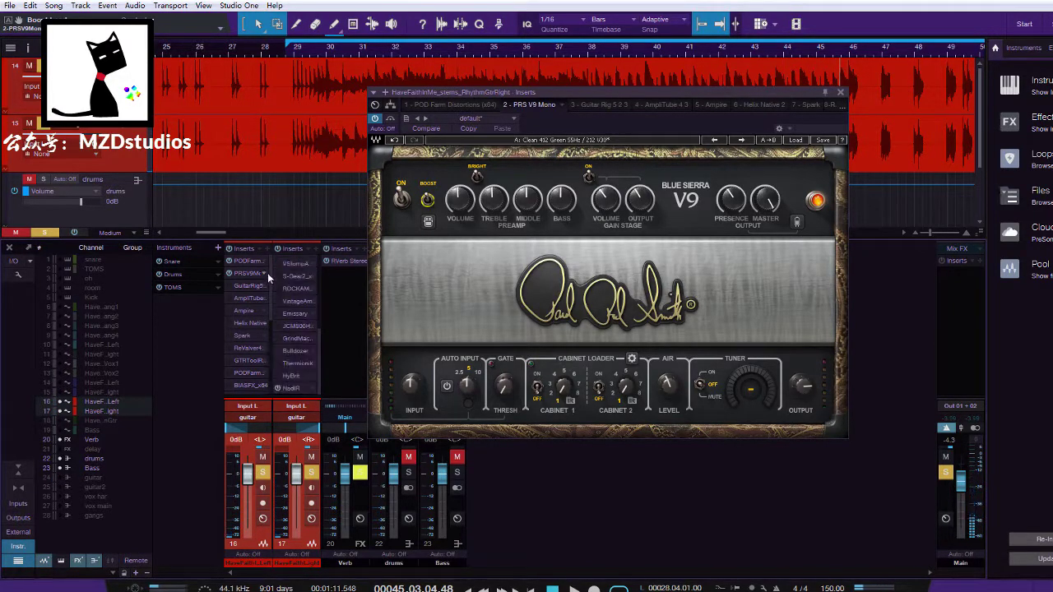
left_click_drag(269, 280, 277, 248)
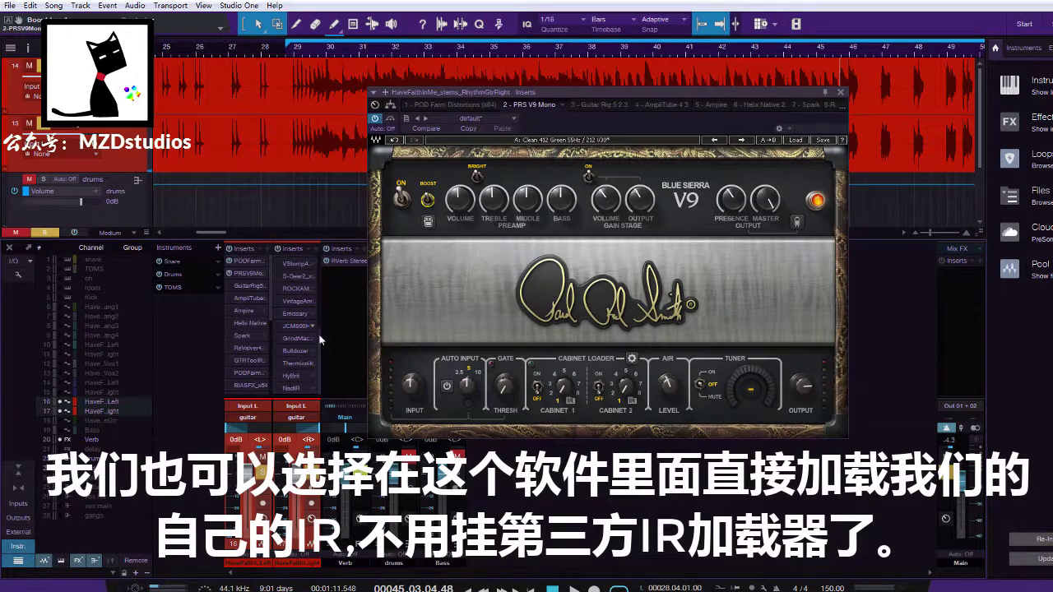
left_click_drag(320, 341, 320, 248)
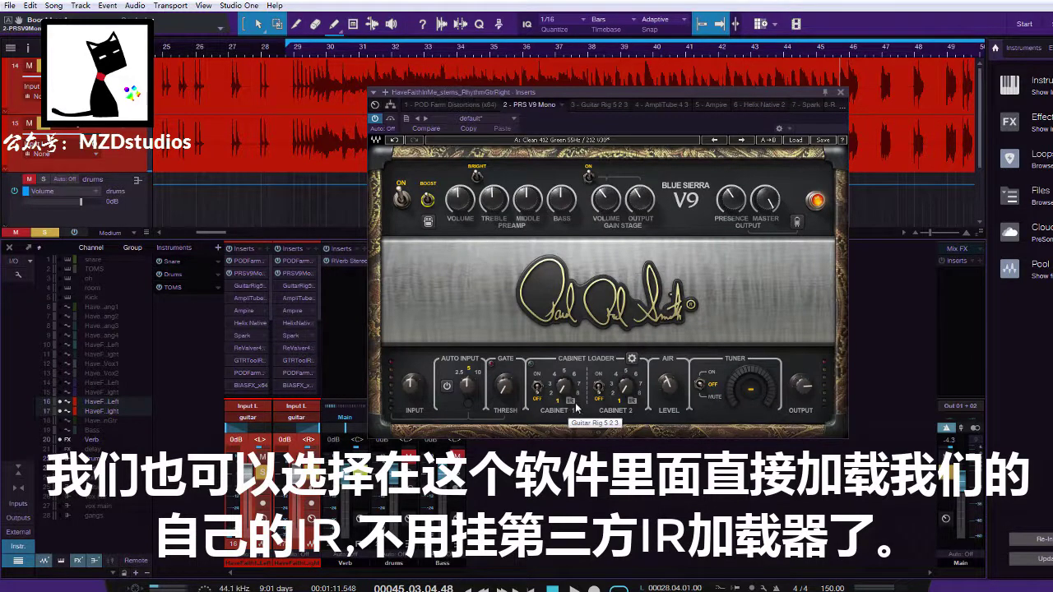
Load the MZD Studios Cabs impulse response into Cabinet 1 of the right guitar's PRS V9 and switch that cabinet on
left_click(633, 359)
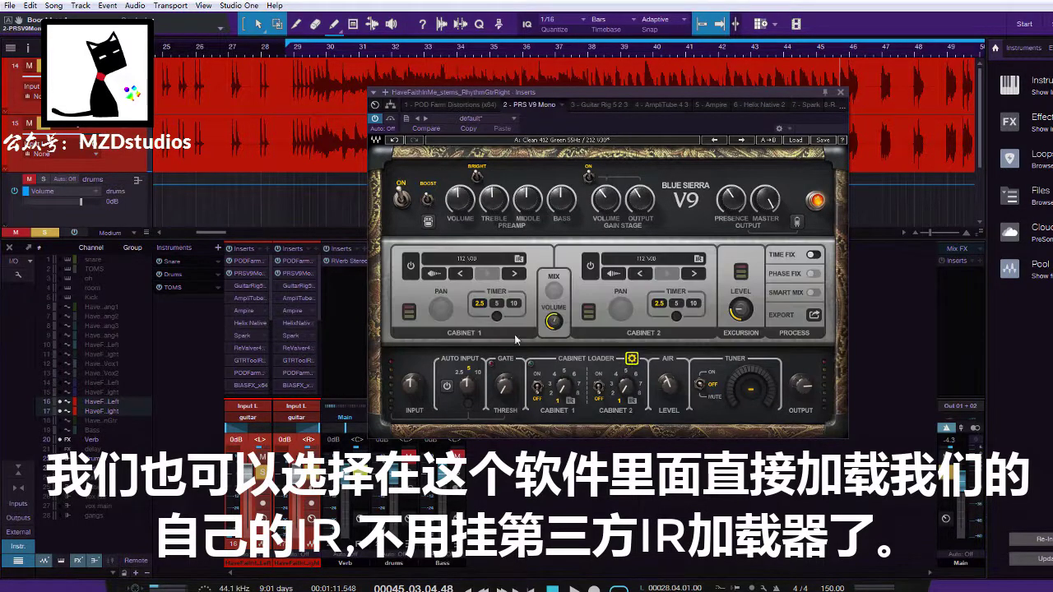
left_click(483, 260)
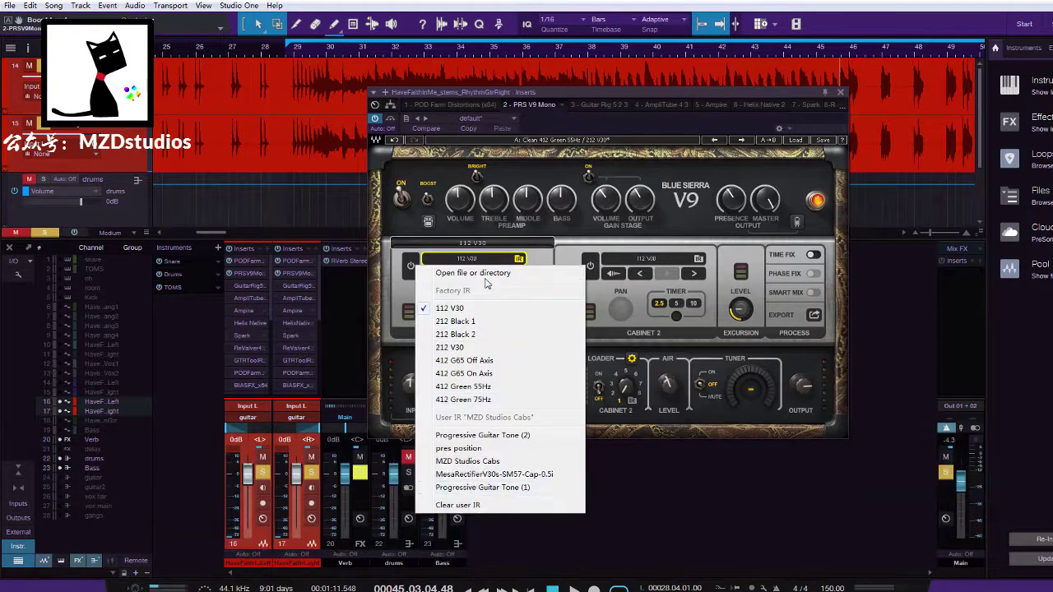
left_click(488, 279)
double_click(505, 193)
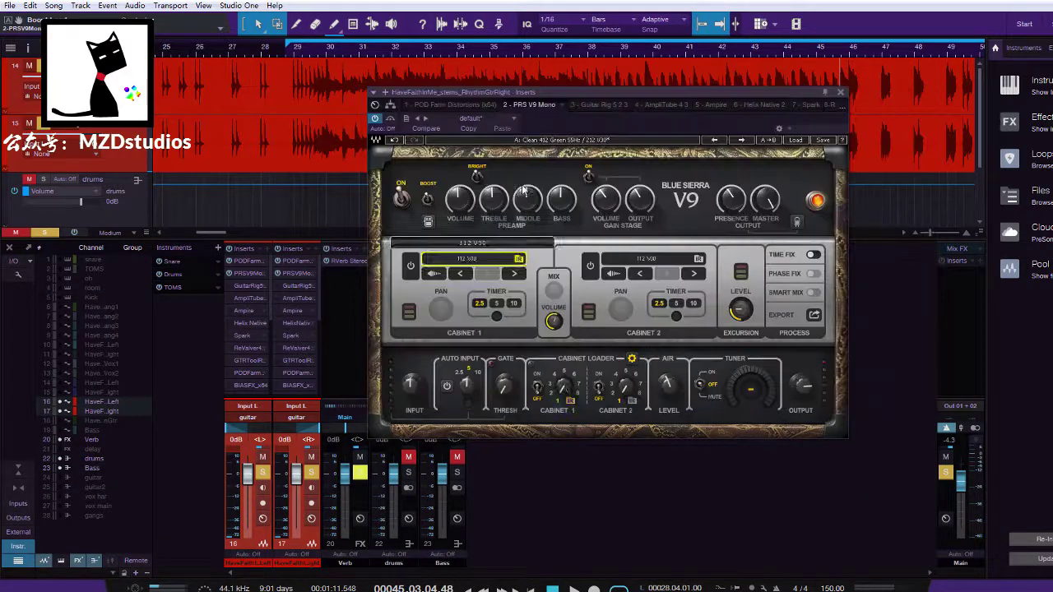
left_click(410, 265)
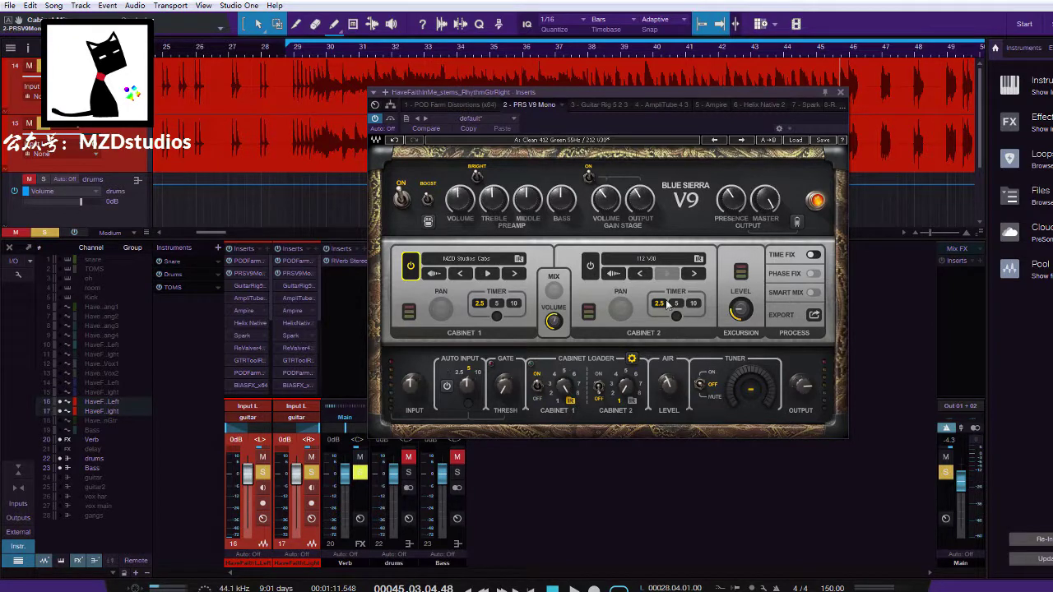
left_click(632, 359)
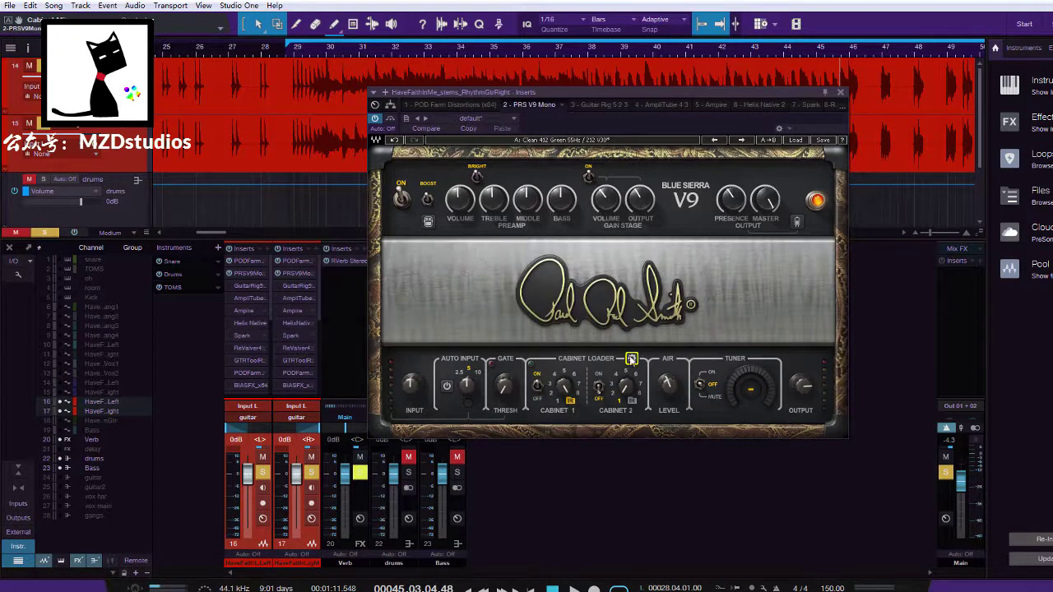
left_click(840, 93)
left_click(302, 273)
double_click(299, 274)
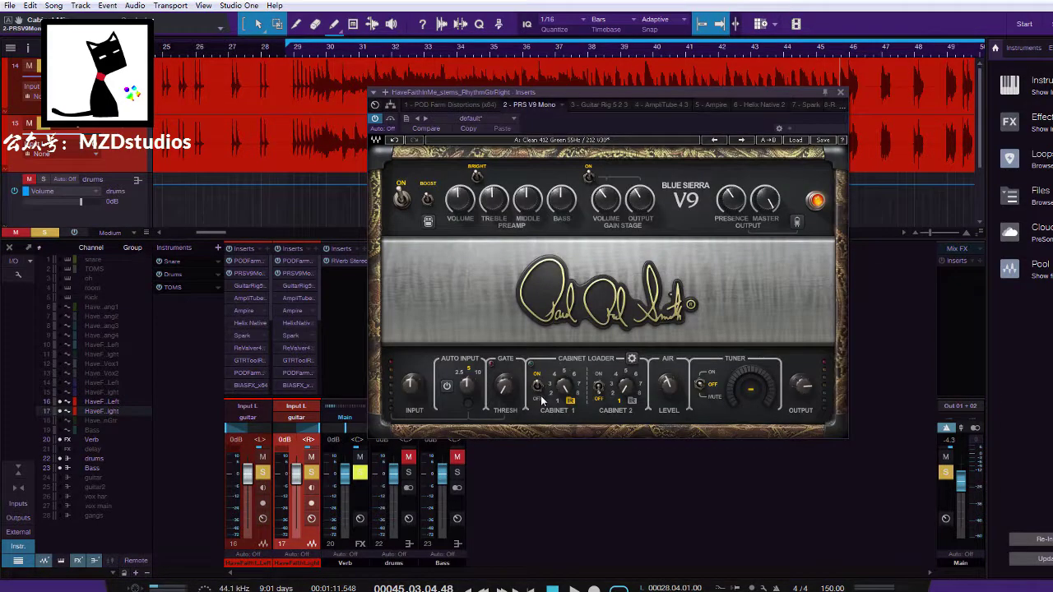
Switch on Cabinet 1 with the MZD Studios Cabs IR in the left guitar's PRS V9, and audition both guitars from bar 29
double_click(252, 276)
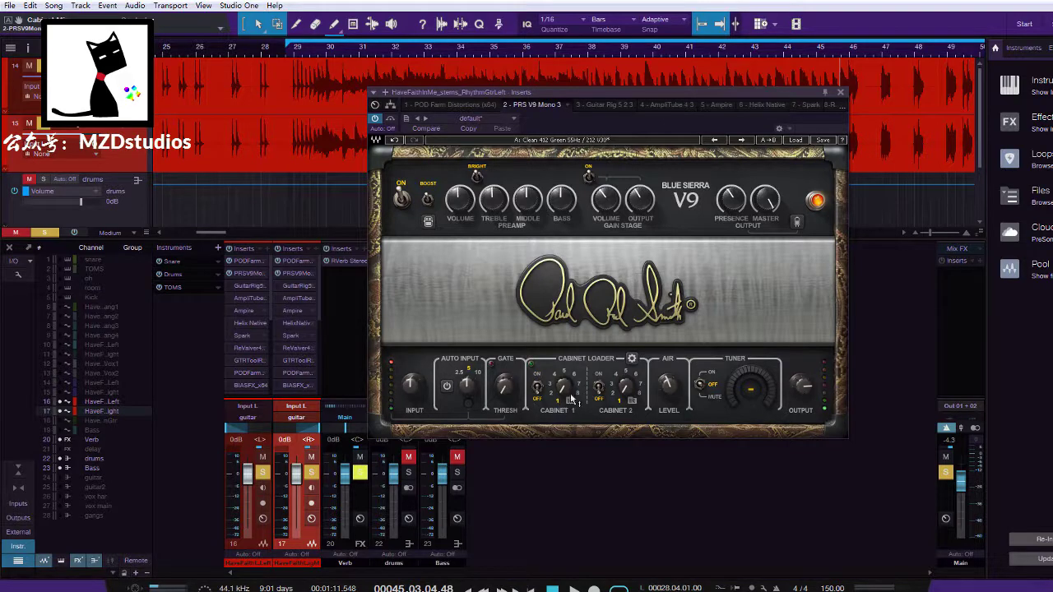
left_click_drag(573, 399, 574, 409)
left_click(538, 389)
left_click(631, 360)
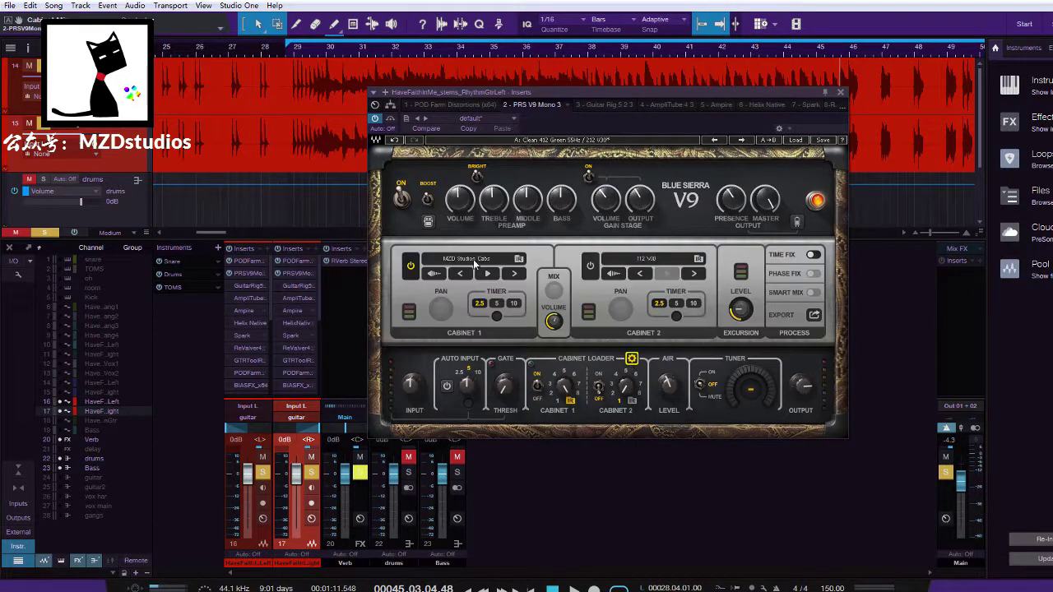
left_click(840, 92)
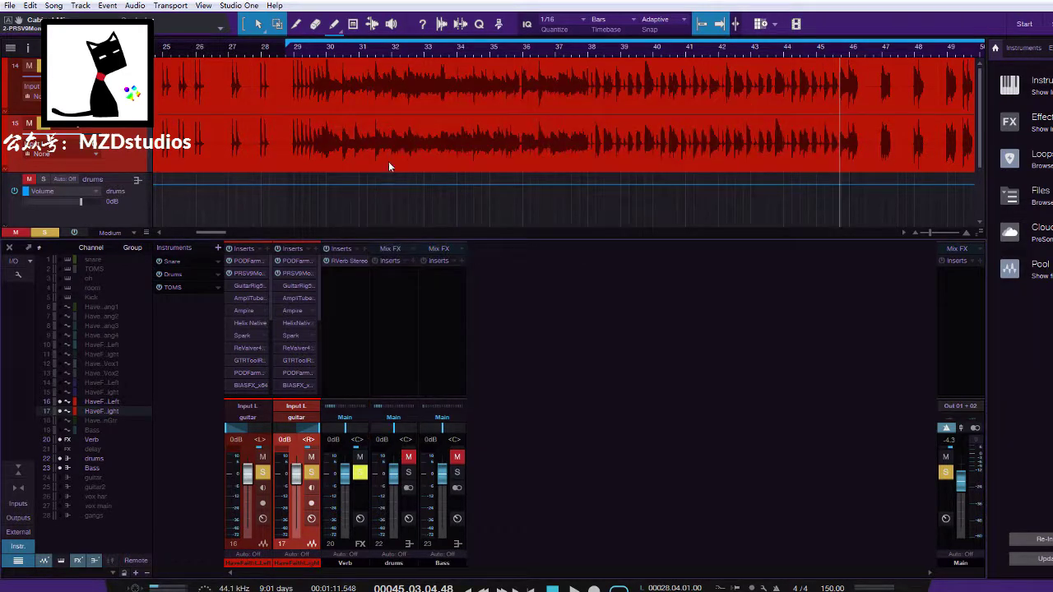
left_click(293, 48)
key("space")
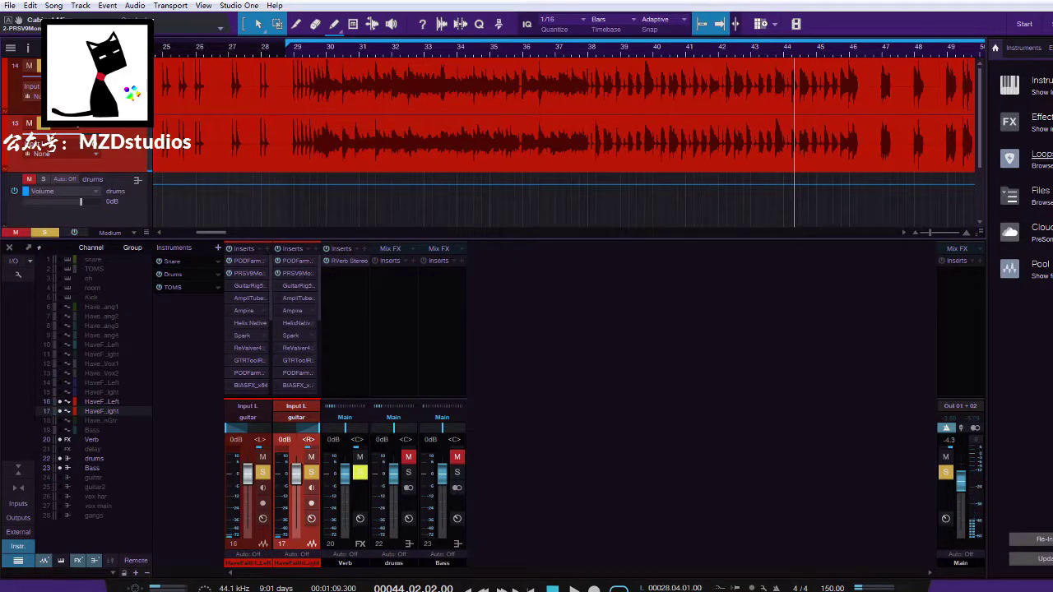
Find the PRS plug-ins and insert PRS Archon Mono/Stereo on the left rhythm guitar channel
left_click(266, 251)
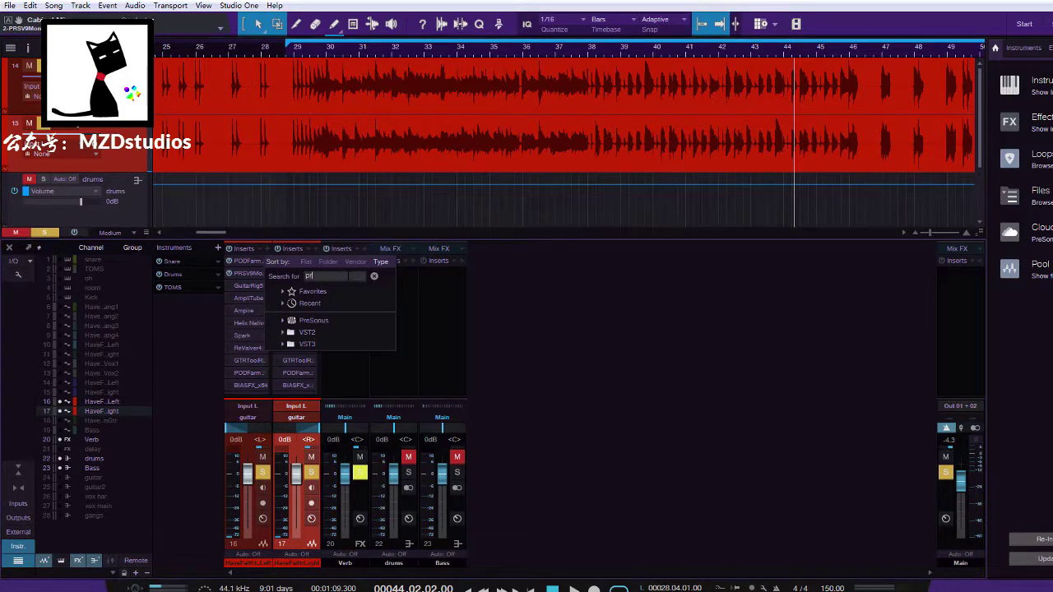
type("prs")
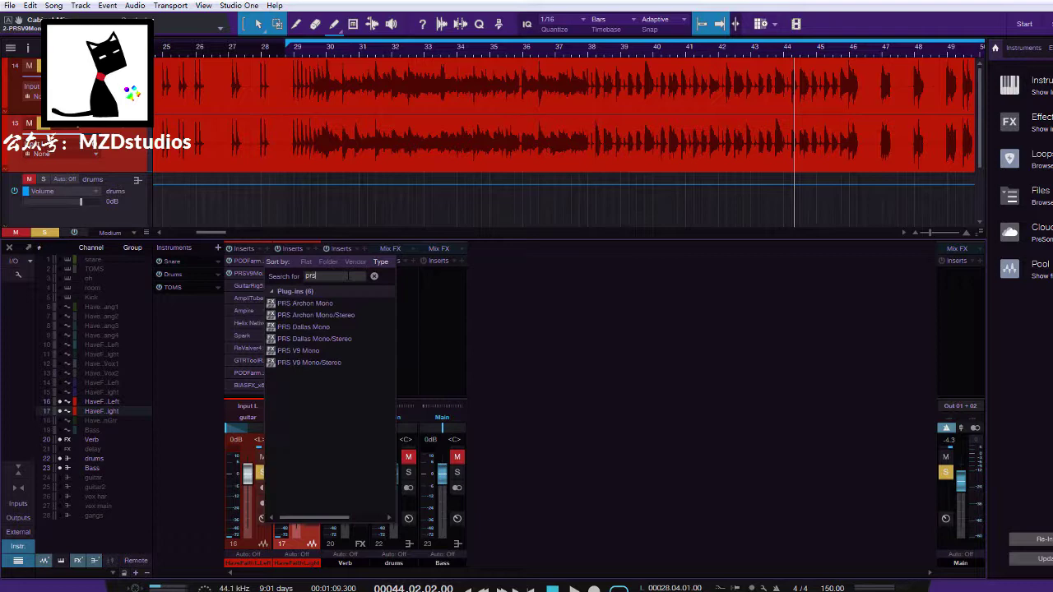
left_click(317, 316)
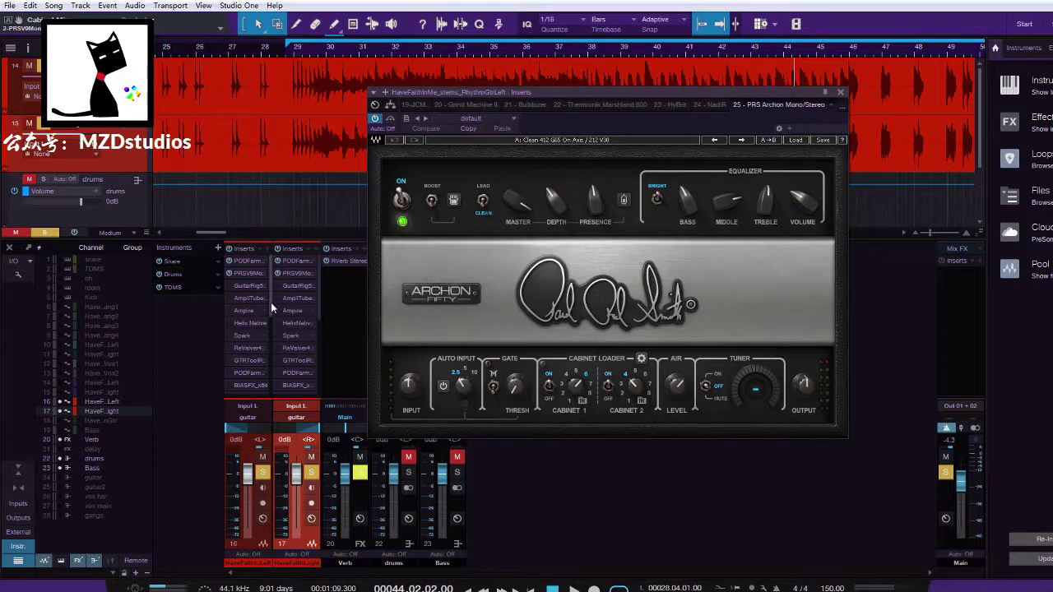
Move the PRS Archon directly below the PRS V9, copy it to the right guitar channel, and bypass both V9 amps
scroll(270, 315, "down", 4)
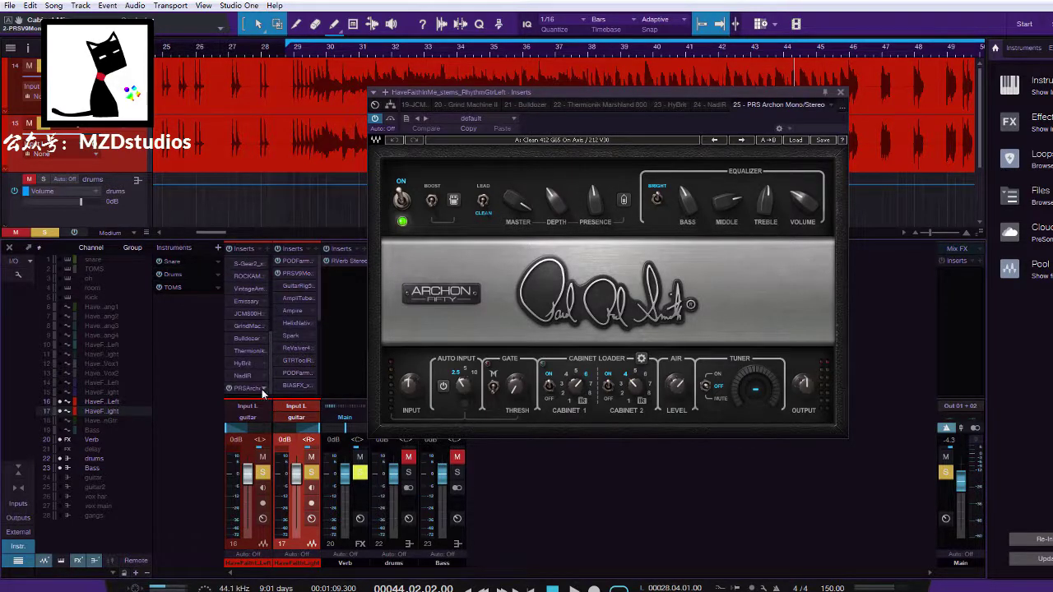
right_click(257, 375)
left_click(242, 390)
left_click(243, 390)
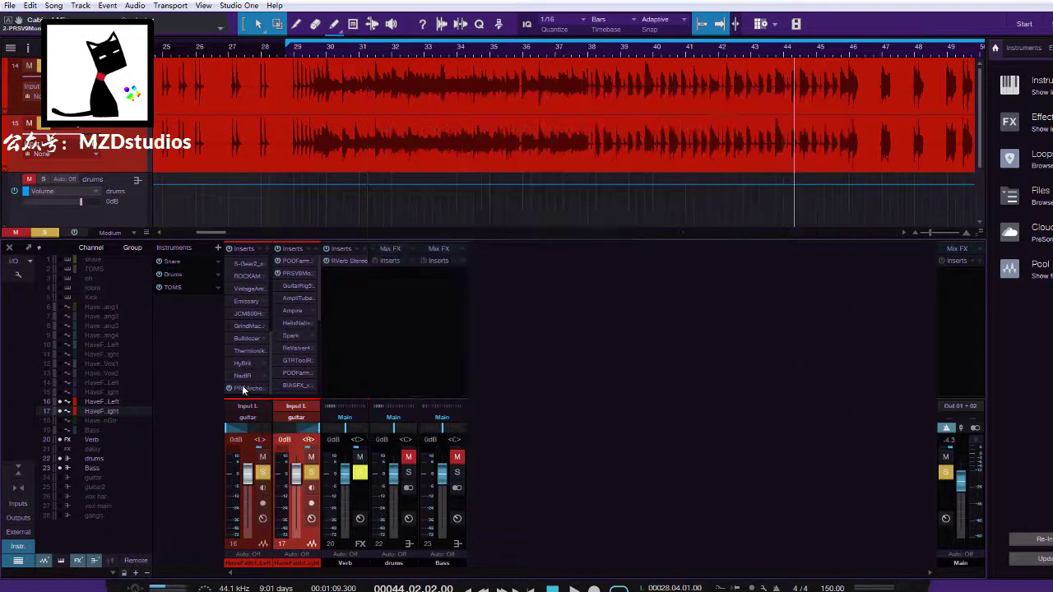
left_click(245, 249)
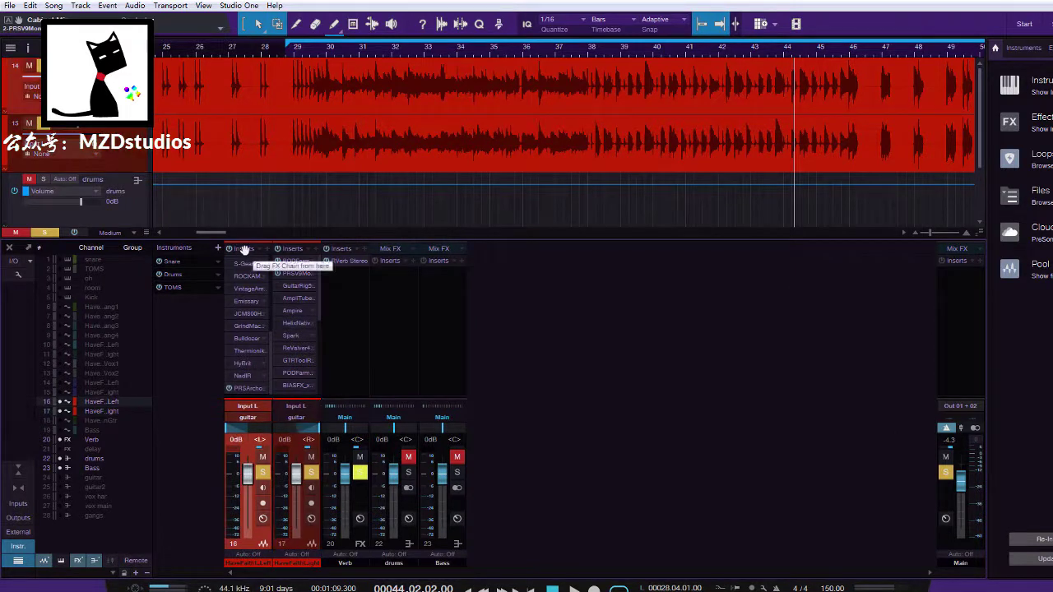
left_click_drag(241, 394, 282, 285)
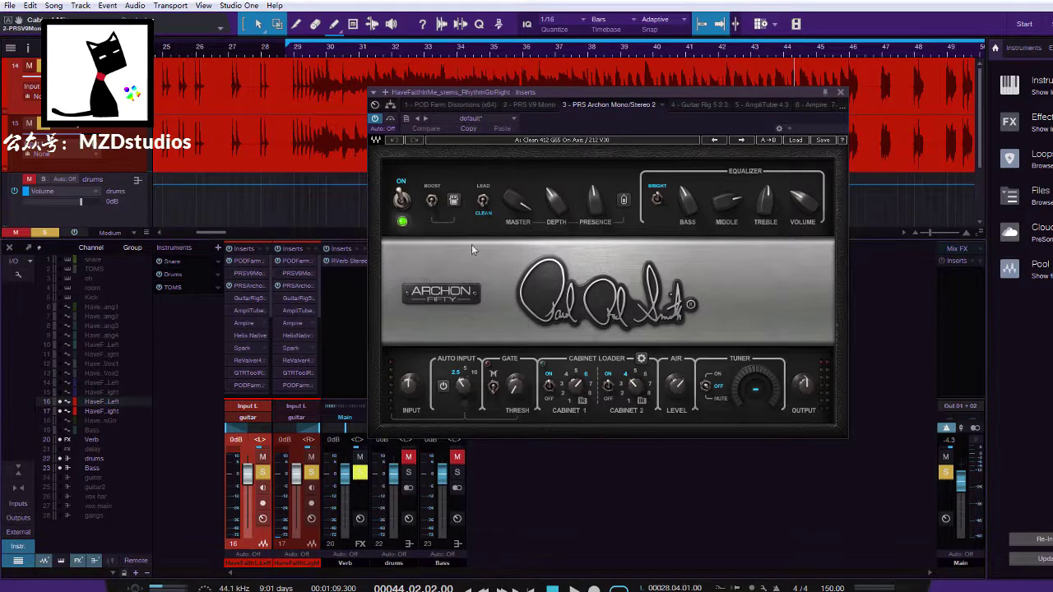
Set the right guitar's PRS Archon to the Lead channel and switch off its Cabinet 1
left_click(484, 201)
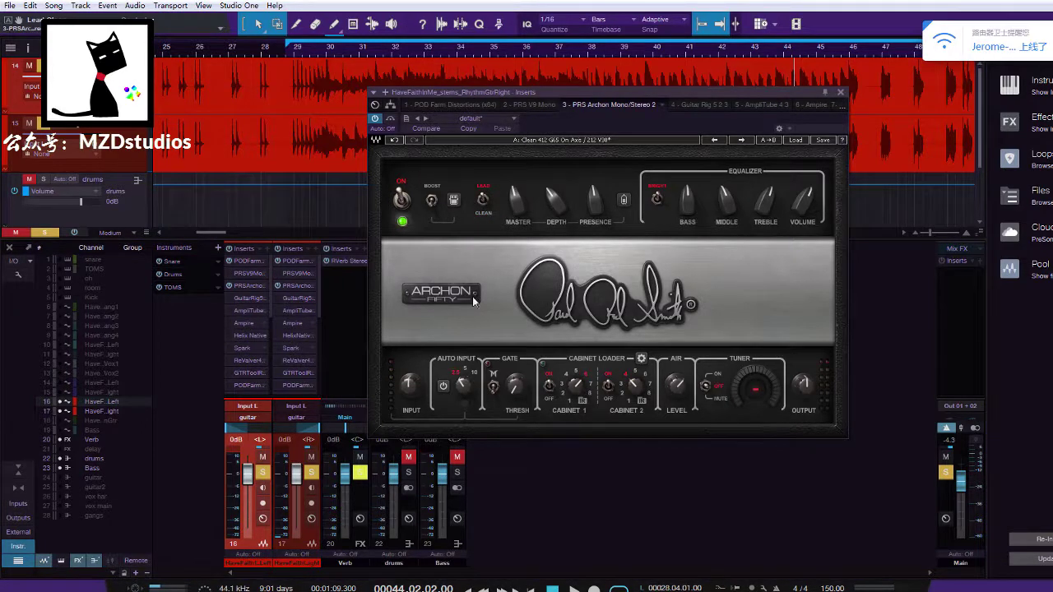
left_click(551, 390)
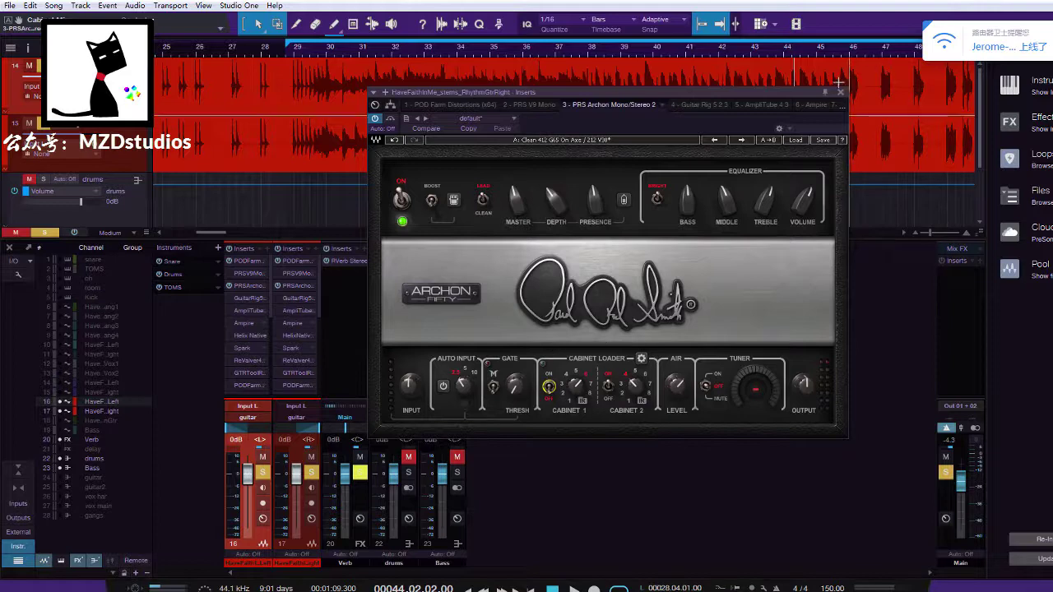
left_click(335, 285)
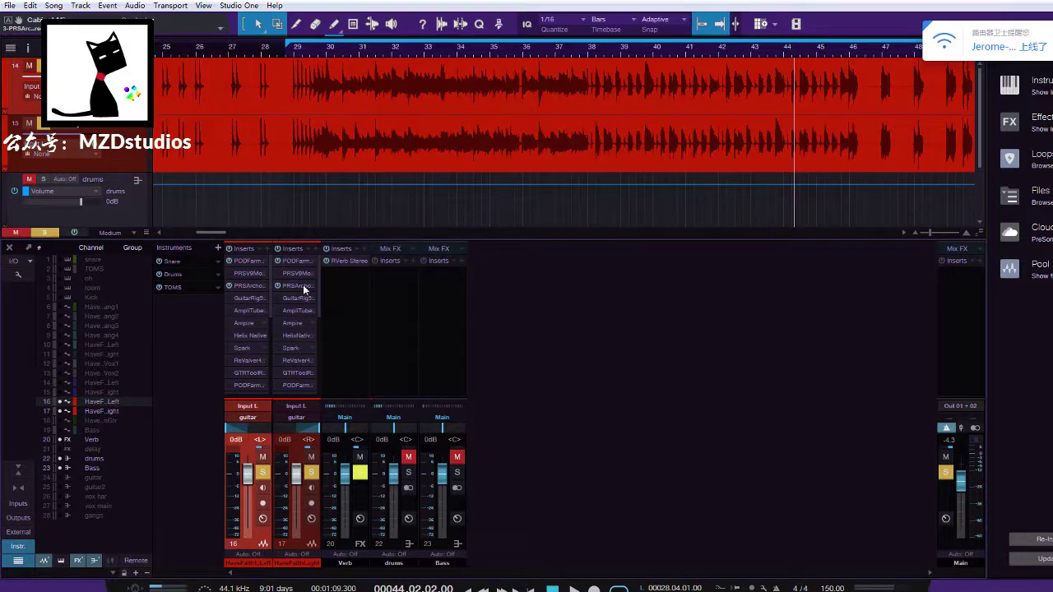
left_click(305, 286)
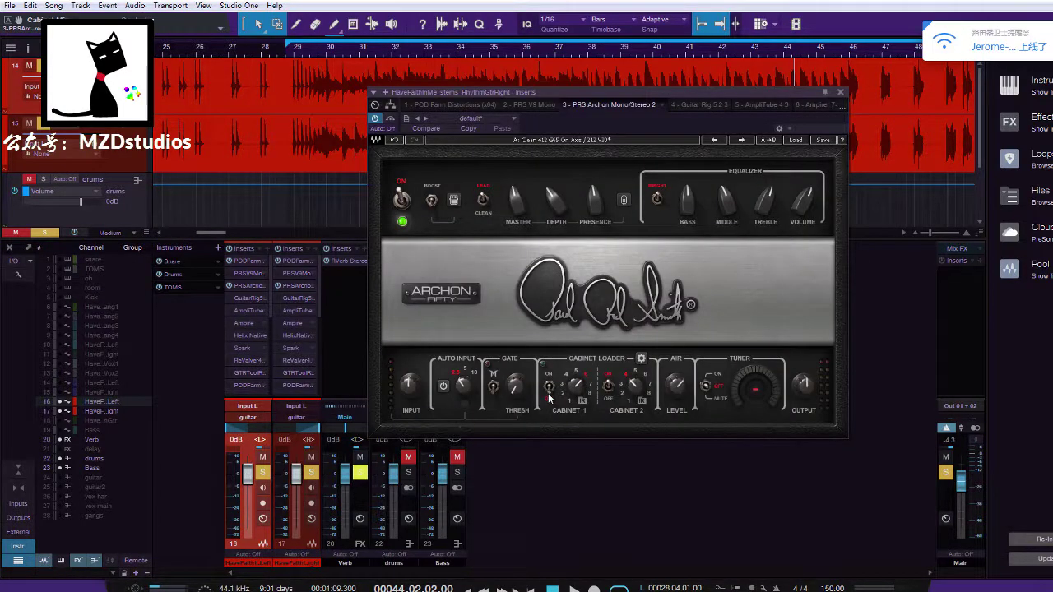
left_click(841, 91)
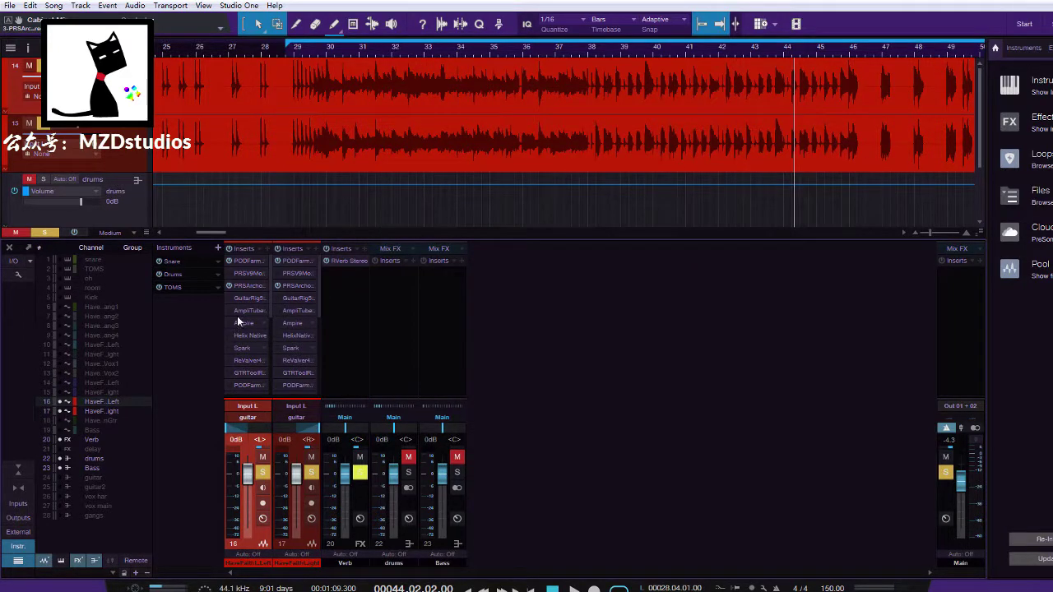
Switch off Cabinet 1 in the left guitar's PRS Archon and close the amp
left_click(245, 287)
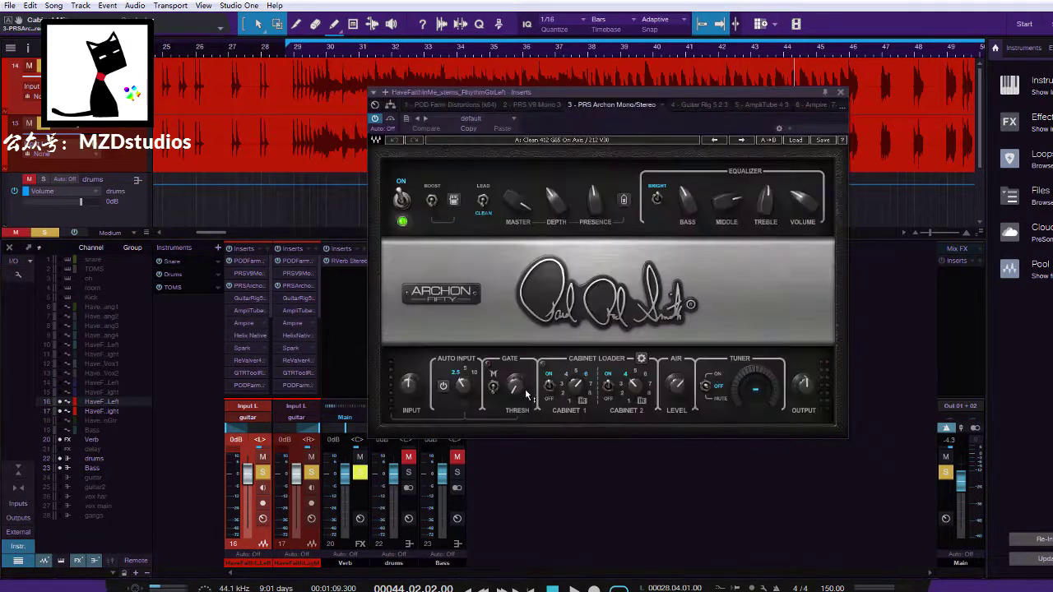
left_click(548, 390)
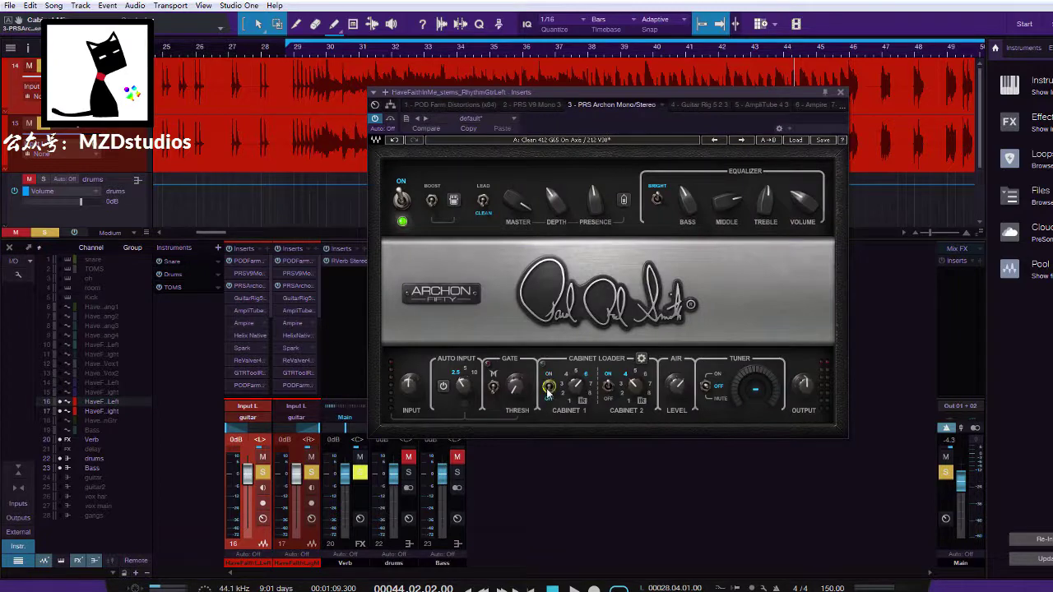
left_click(840, 93)
Enable the NadIR convolver again on both rhythm guitar channels
left_click(320, 296)
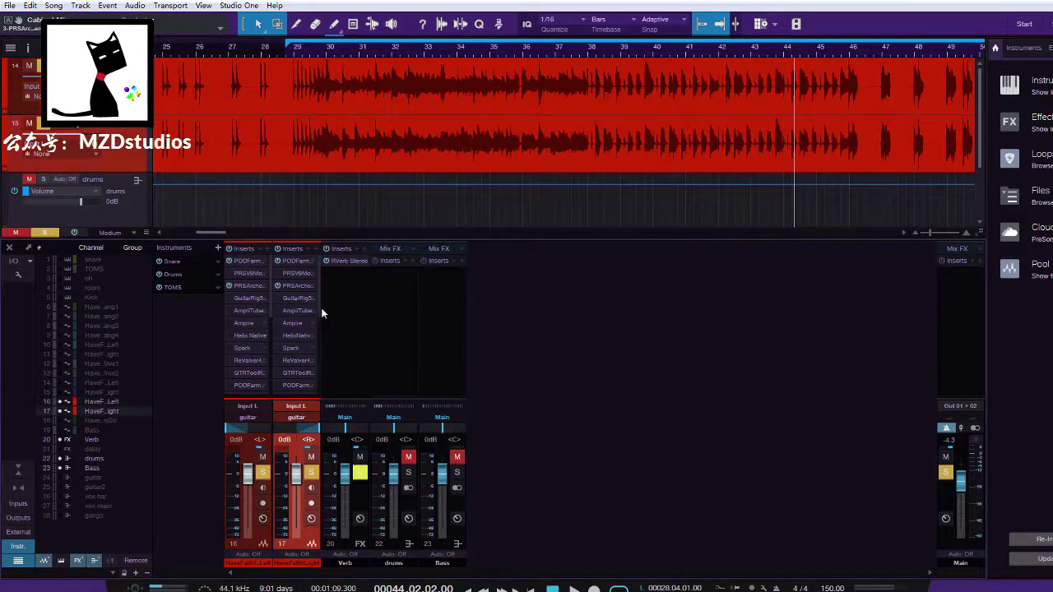
scroll(270, 362, "down", 5)
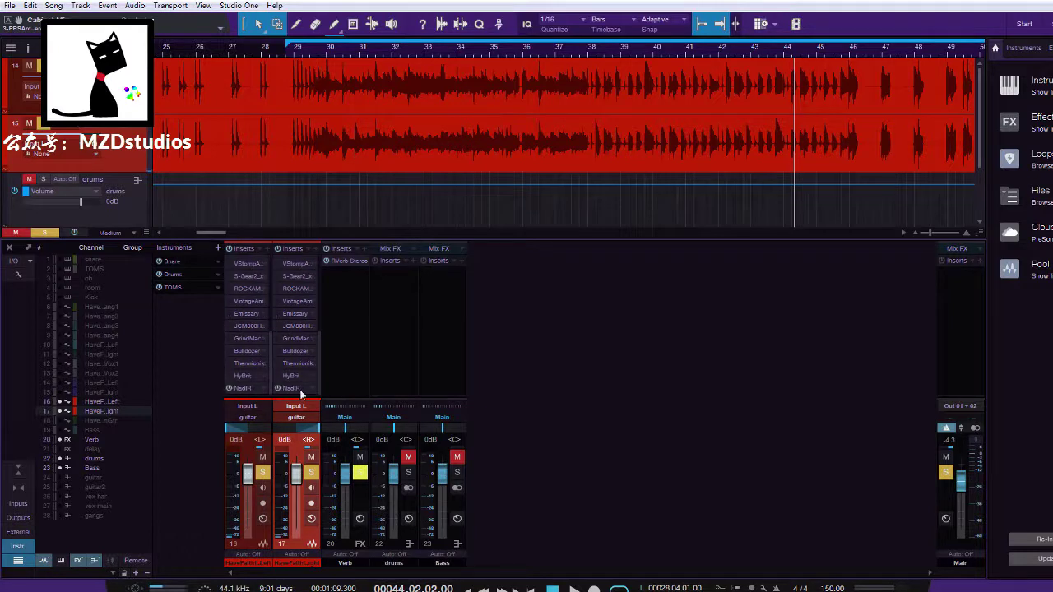
Play the two rhythm guitars from about bar 29 to hear the PRS Archon tone
left_click_drag(321, 389, 326, 262)
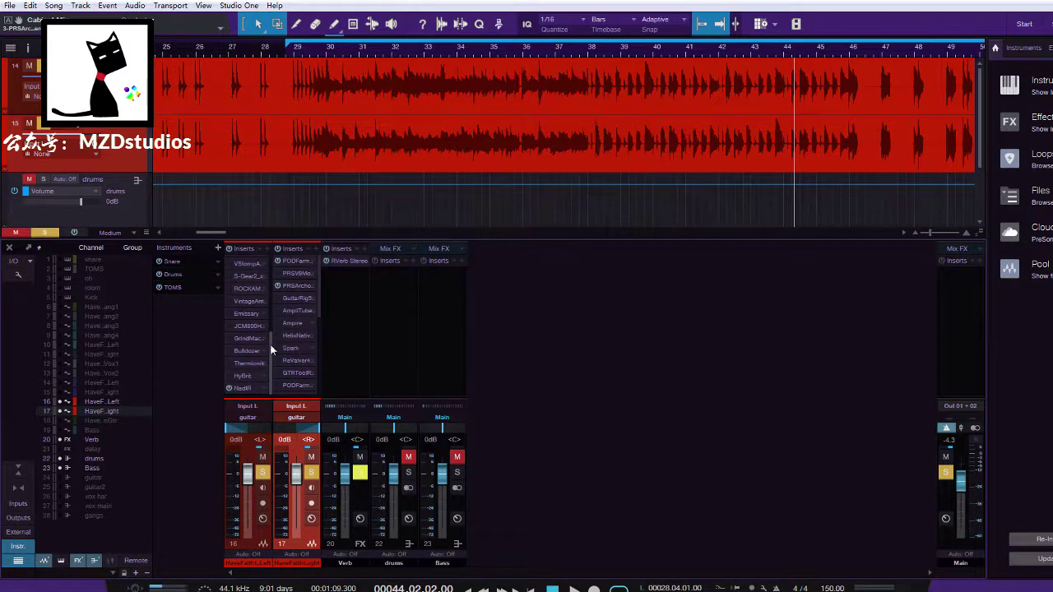
left_click_drag(272, 345, 271, 238)
left_click(293, 55)
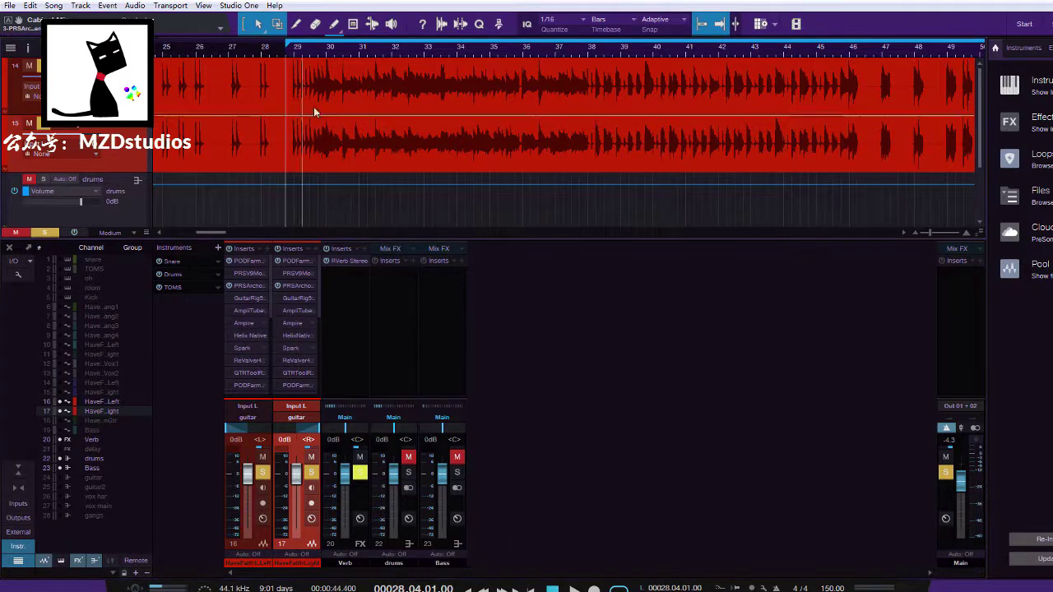
key("space")
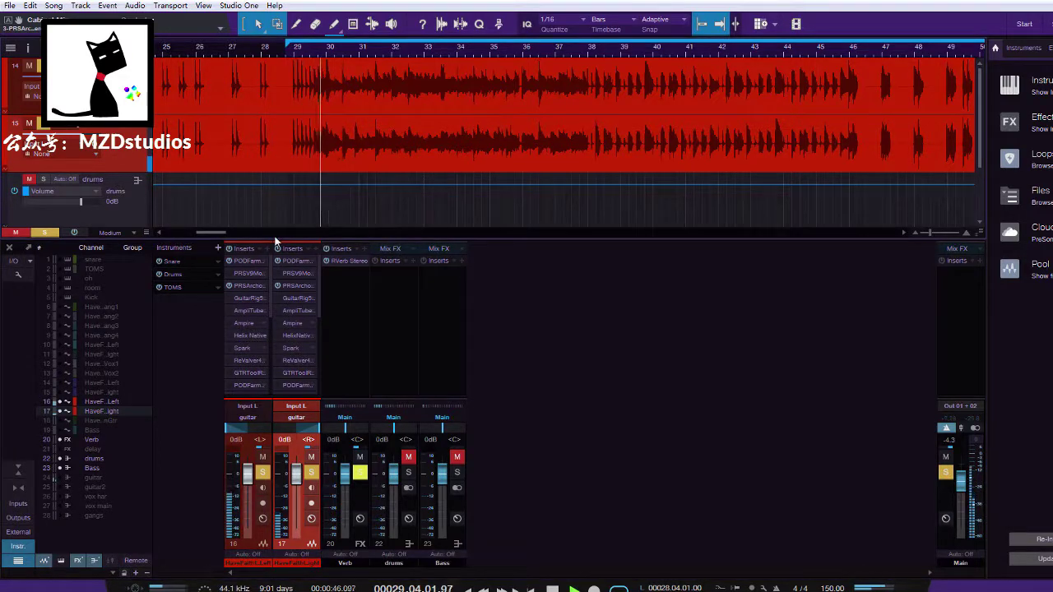
Compare the Clean and Lead channels of the right guitar's PRS Archon during playback, ending on Lead
left_click(299, 288)
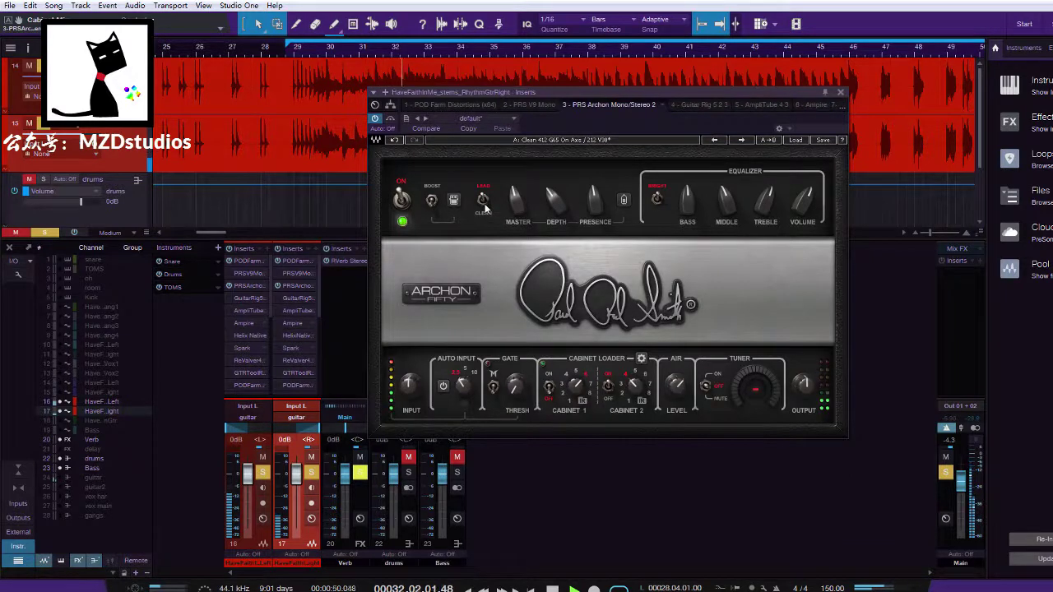
left_click(484, 206)
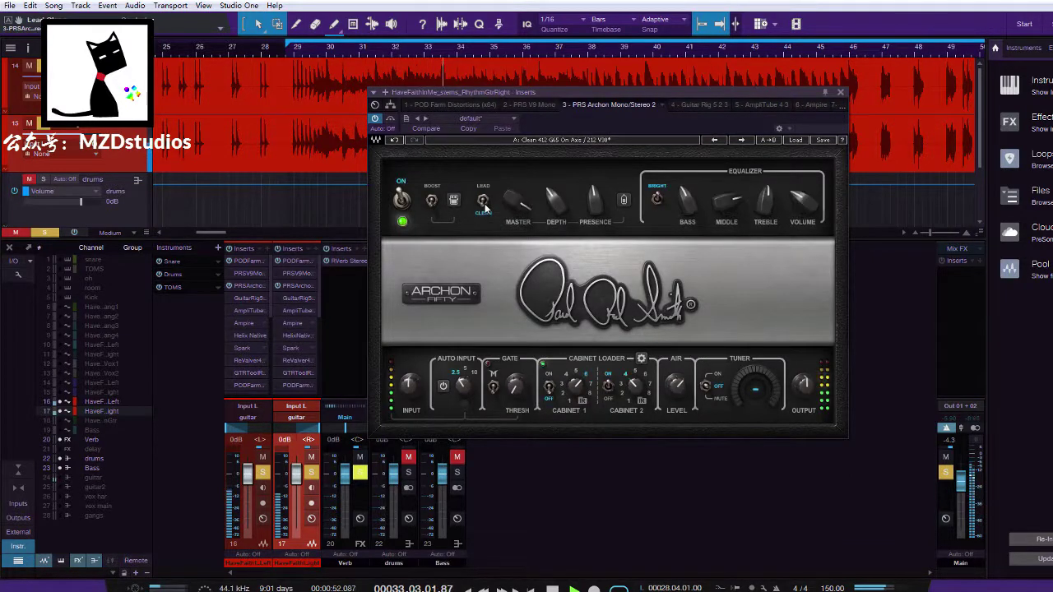
left_click(484, 205)
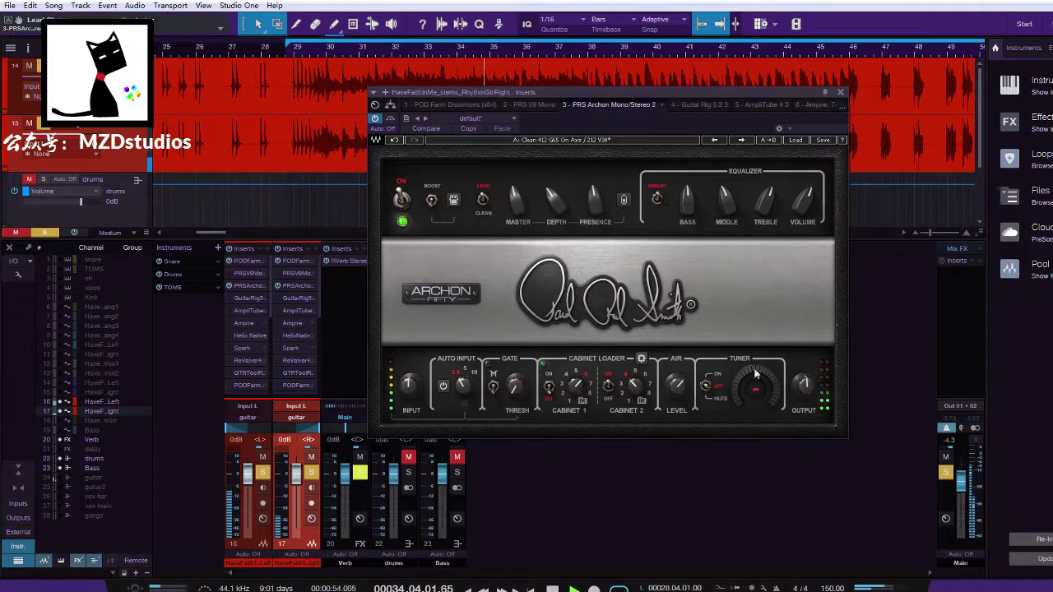
Set the right guitar's PRS Archon volume to 47, lower its depth, adjust the output level, and close the amp
mouse_move(803, 201)
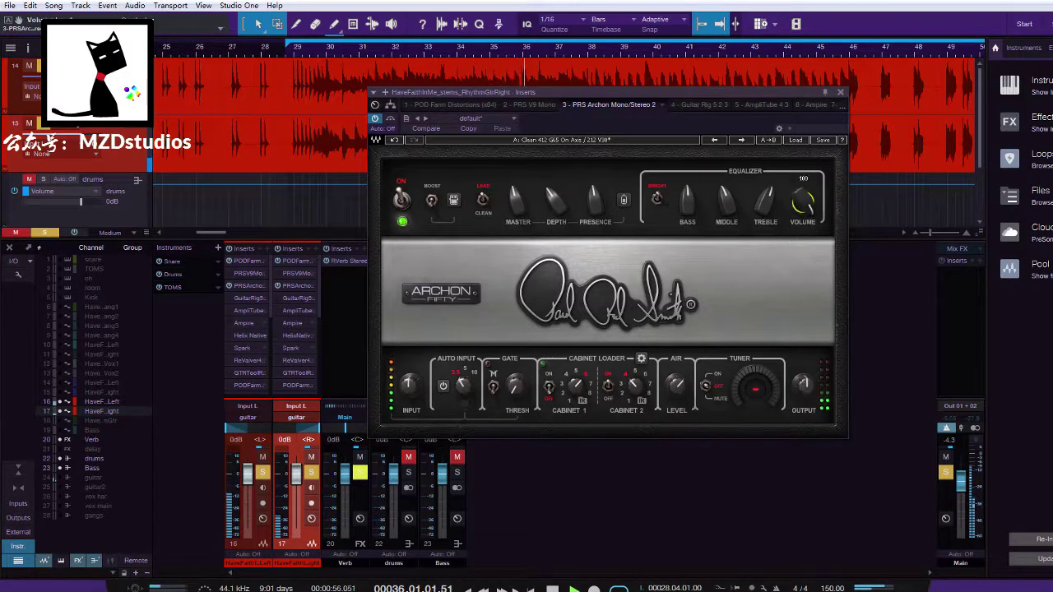
left_click_drag(803, 202, 803, 247)
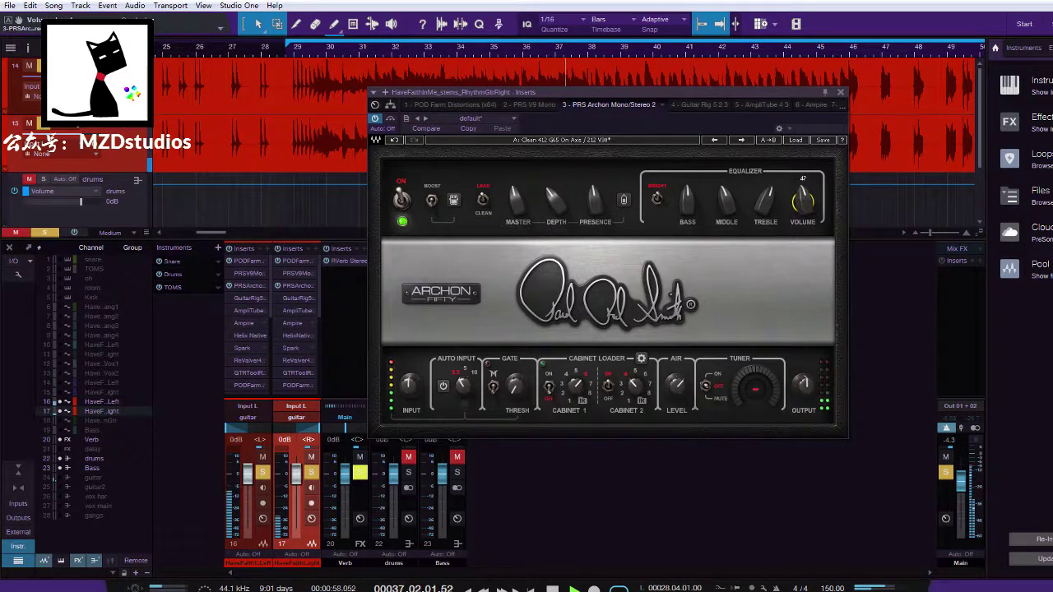
mouse_move(556, 202)
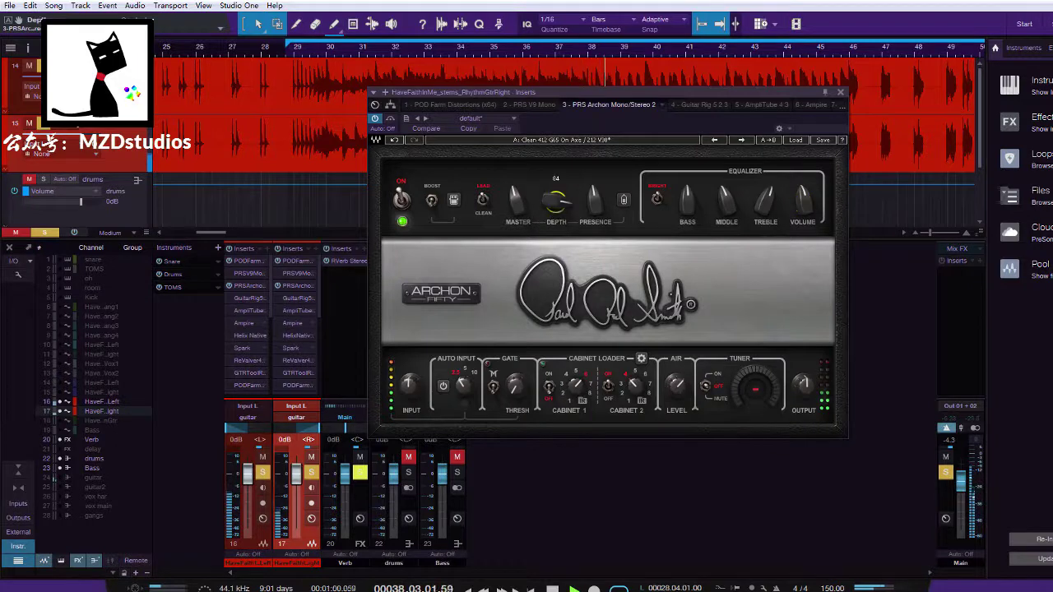
left_click_drag(557, 201, 556, 245)
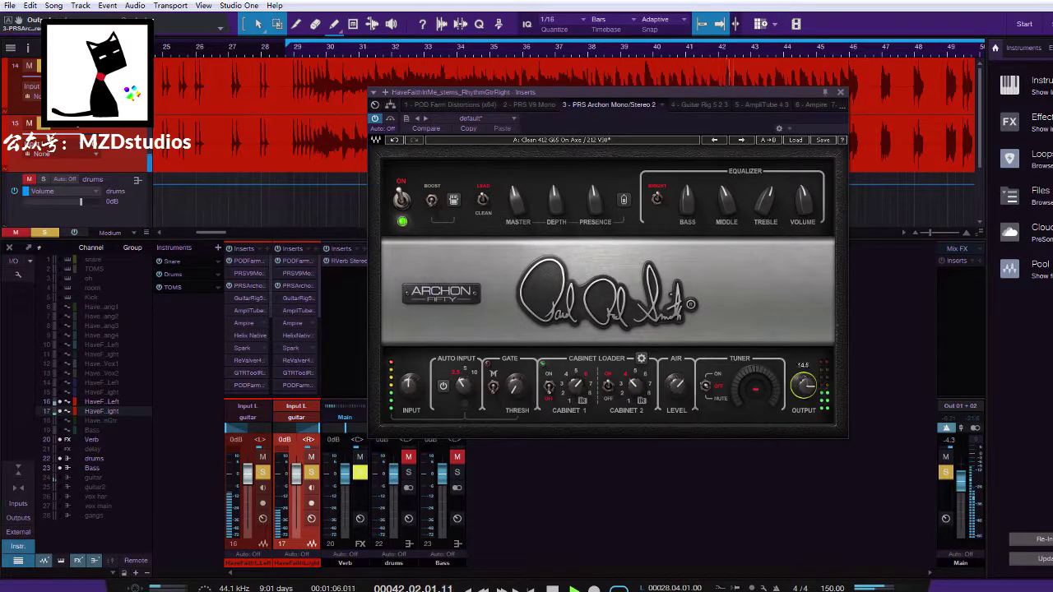
left_click(841, 92)
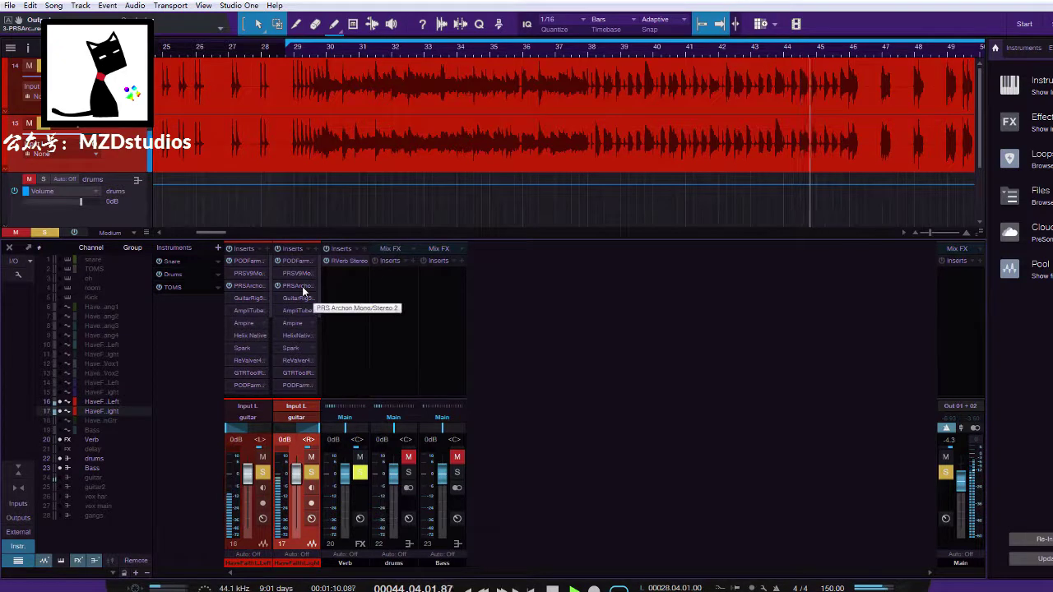
Set the left guitar's PRS Archon to the Lead channel and close the amp
left_click(261, 286)
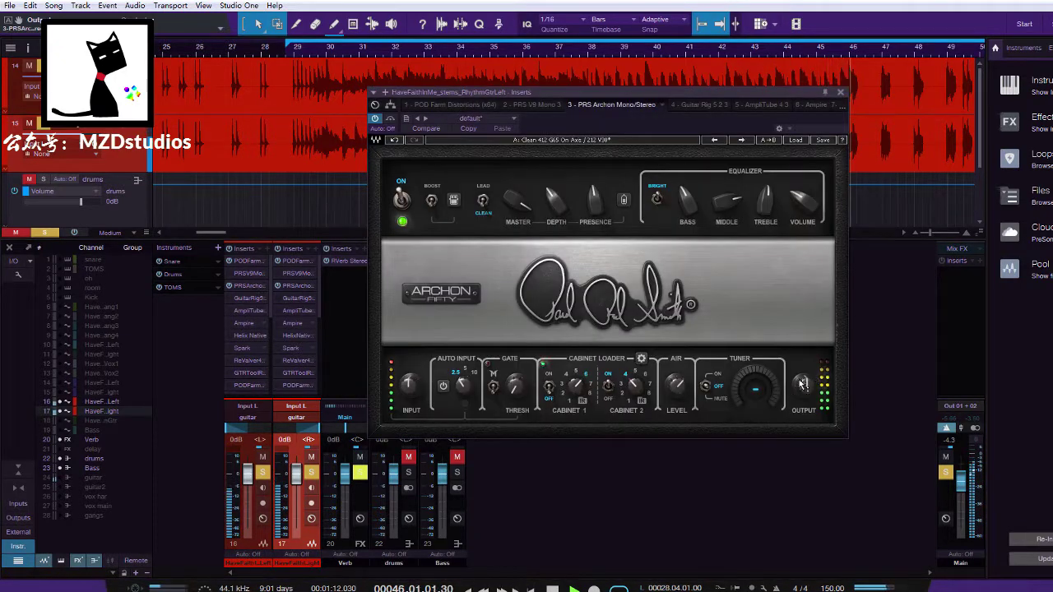
left_click(479, 202)
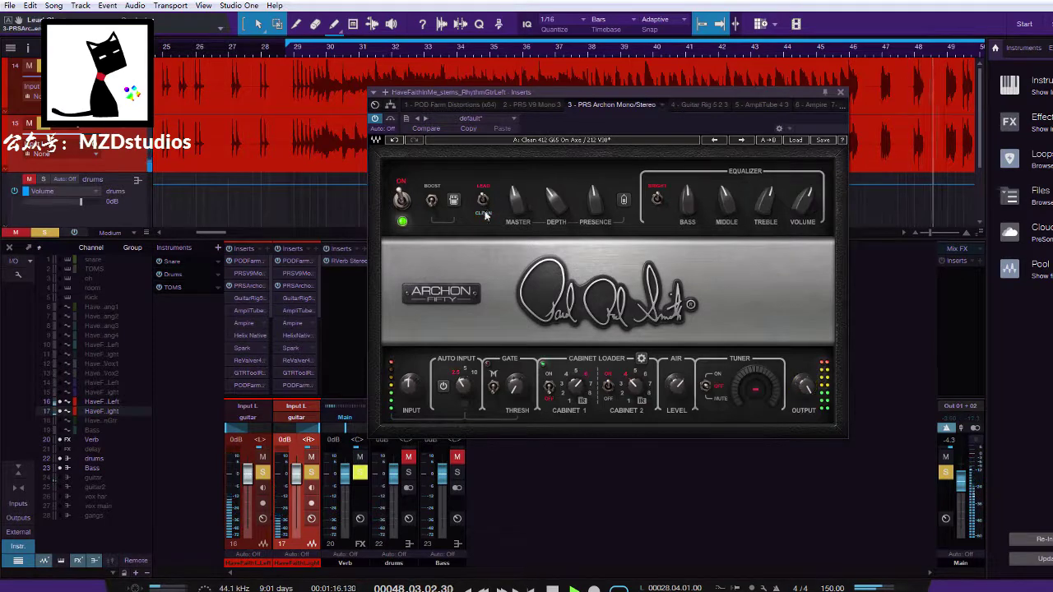
left_click(840, 93)
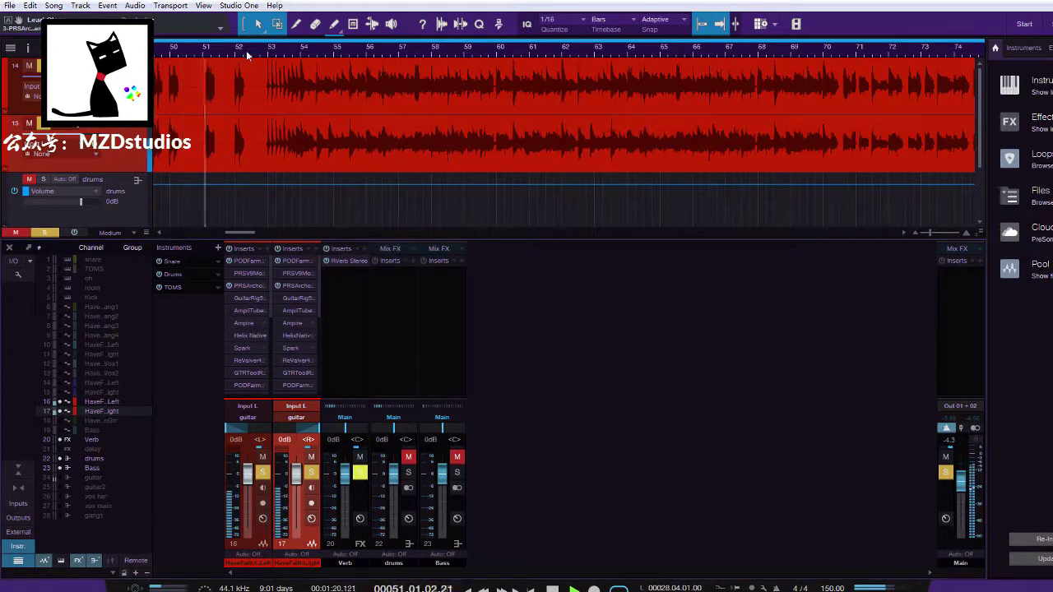
Replay the rhythm guitars from about bar 29 to audition both Archons on the Lead channel
scroll(263, 52, "down", 5)
left_click(263, 51)
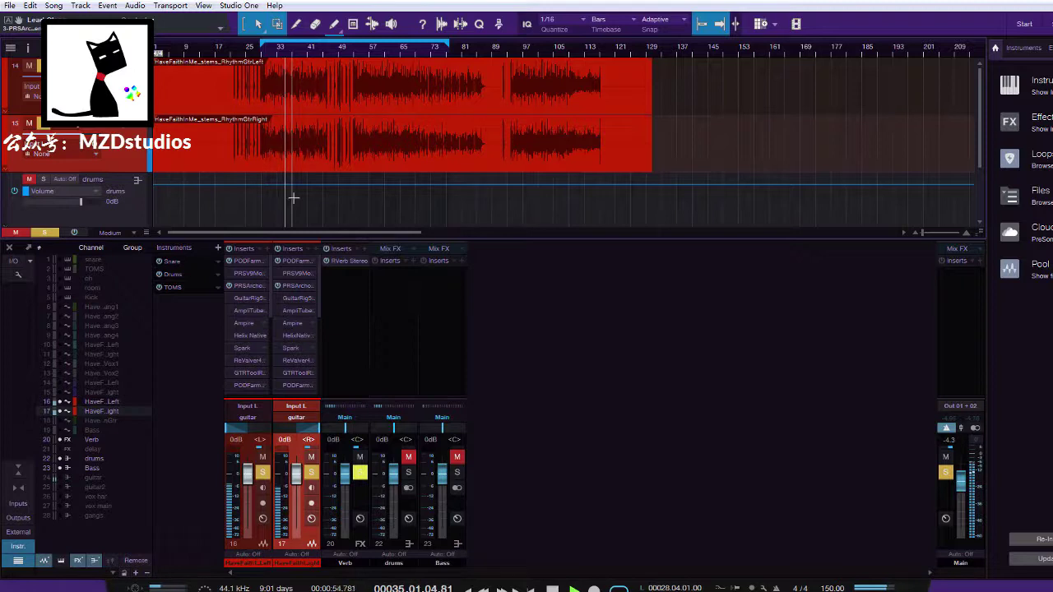
left_click(199, 130)
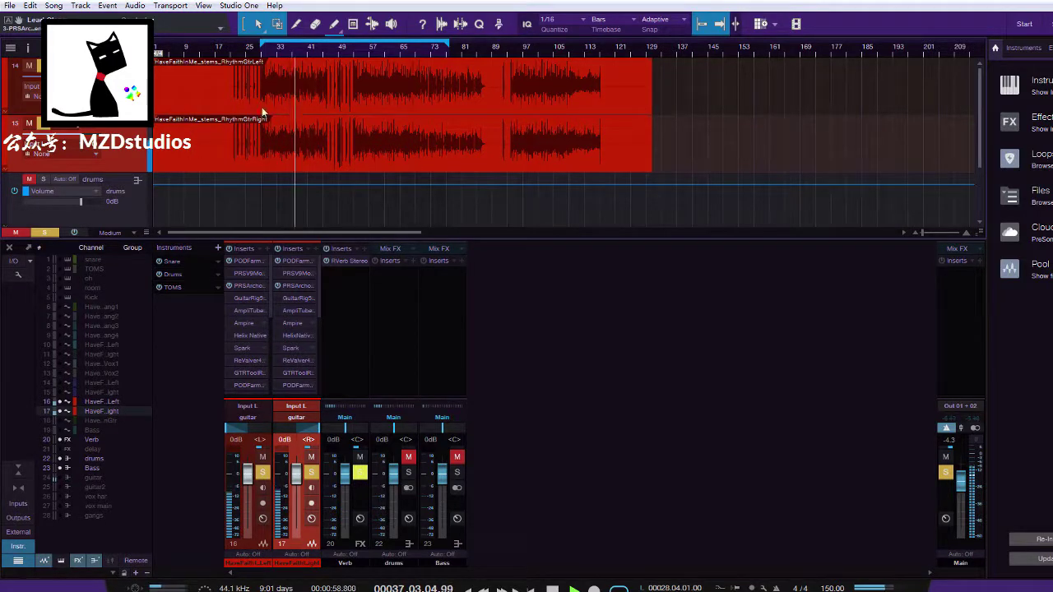
left_click(262, 56)
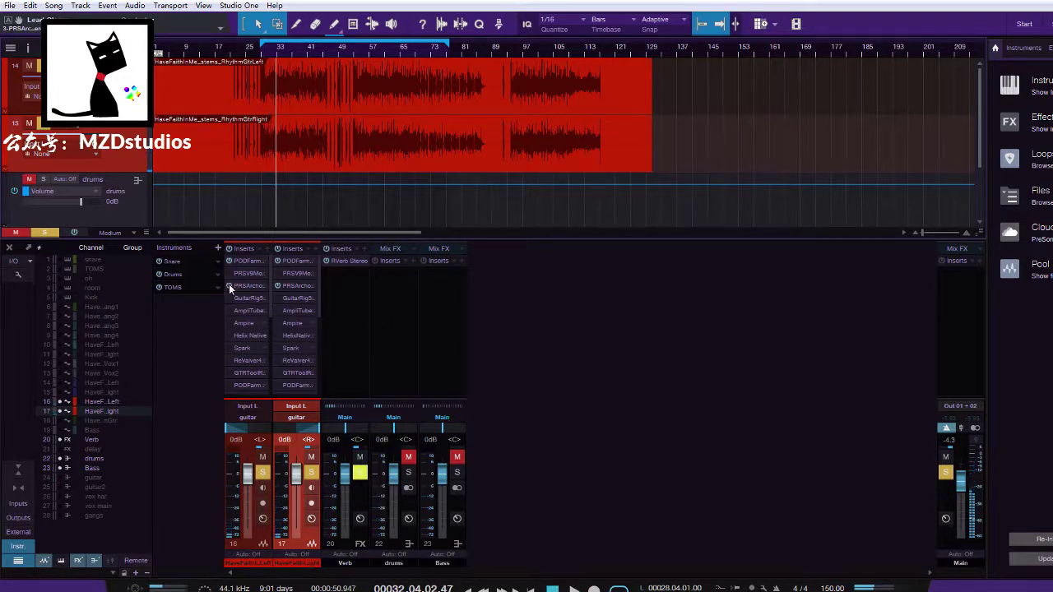
Bypass both PRS Archons and insert PRS Dallas Mono/Stereo directly above NadIR on the left guitar channel
left_click(265, 257)
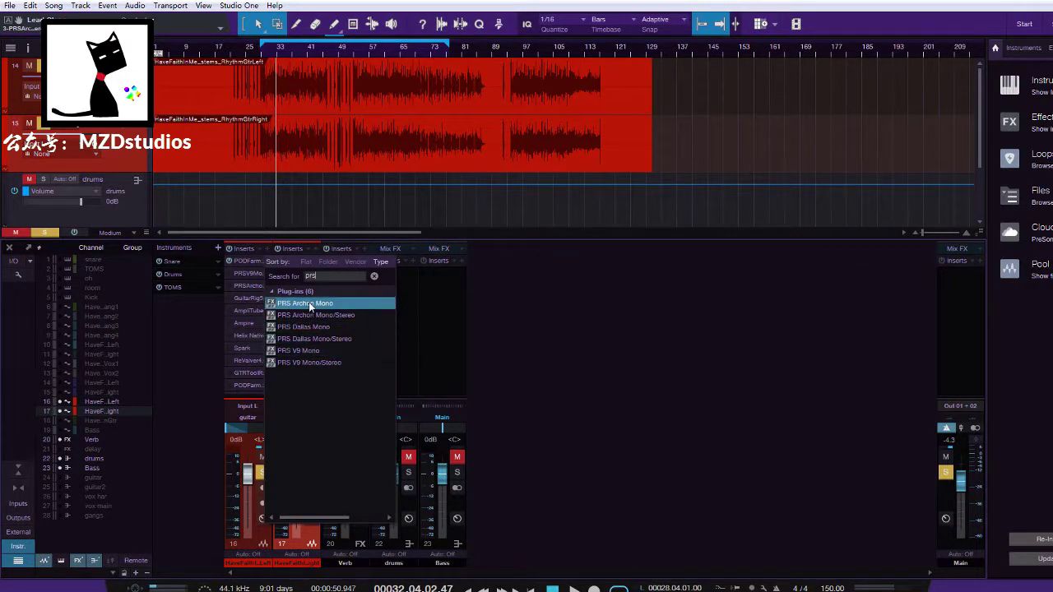
left_click(307, 338)
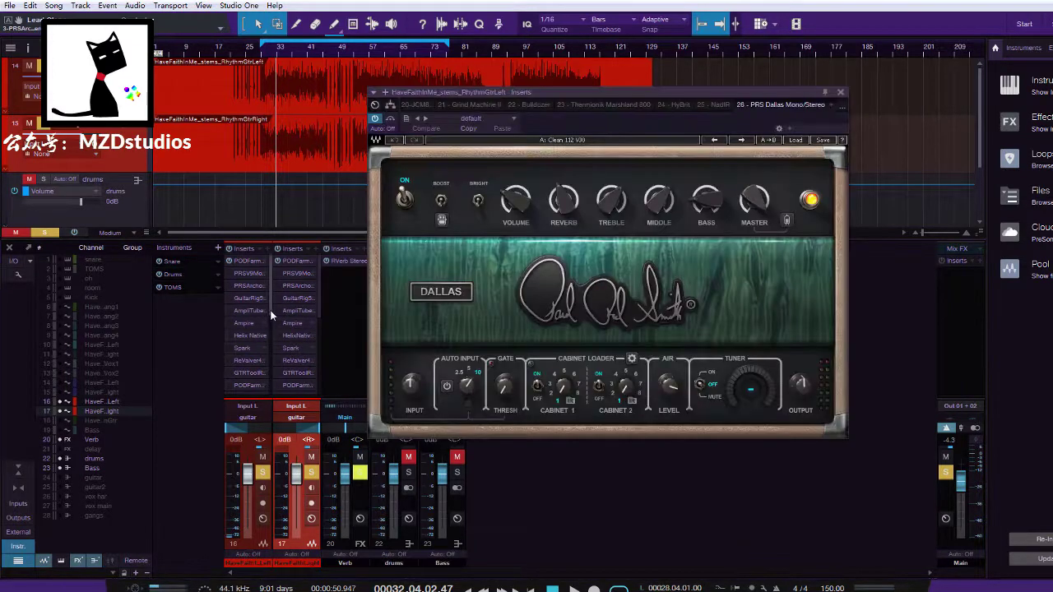
scroll(267, 362, "down", 5)
left_click_drag(252, 393, 284, 381)
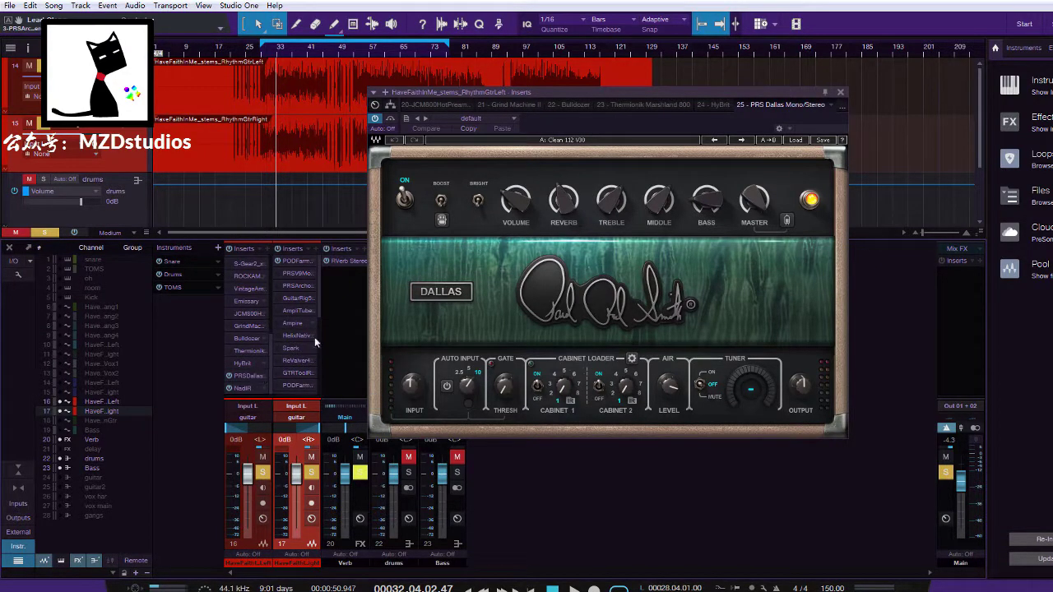
Copy the PRS Dallas to the right guitar channel, directly above its NadIR
scroll(320, 306, "up", 5)
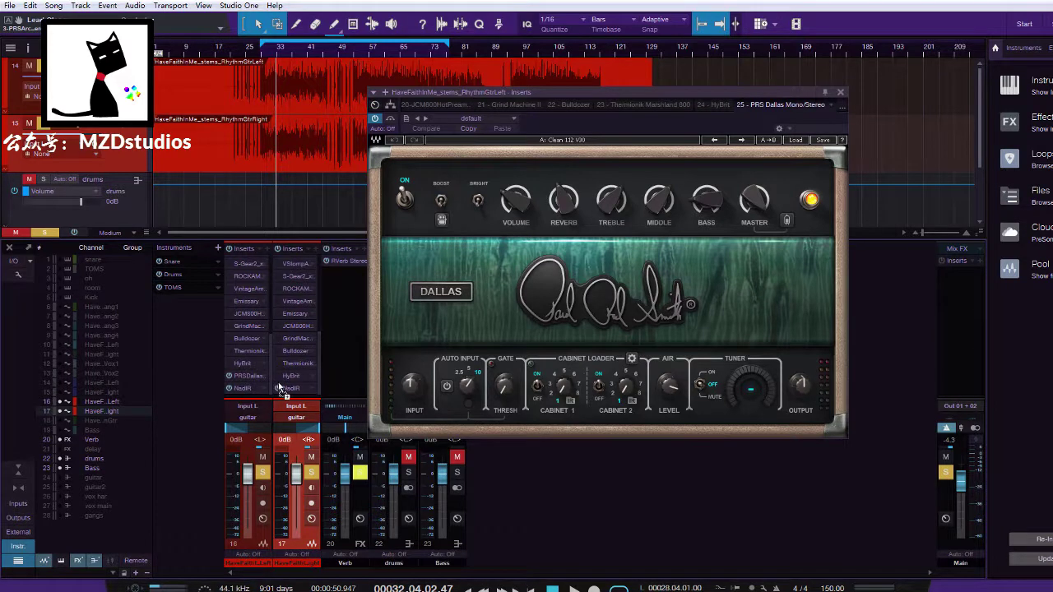
left_click_drag(280, 387, 286, 386)
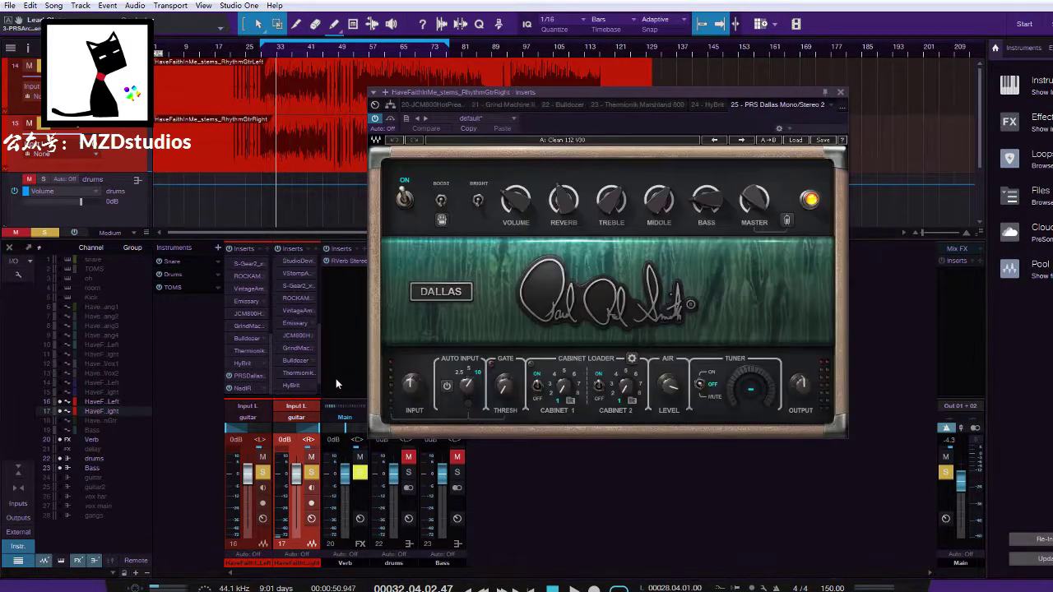
scroll(316, 358, "up", 1)
scroll(316, 361, "down", 2)
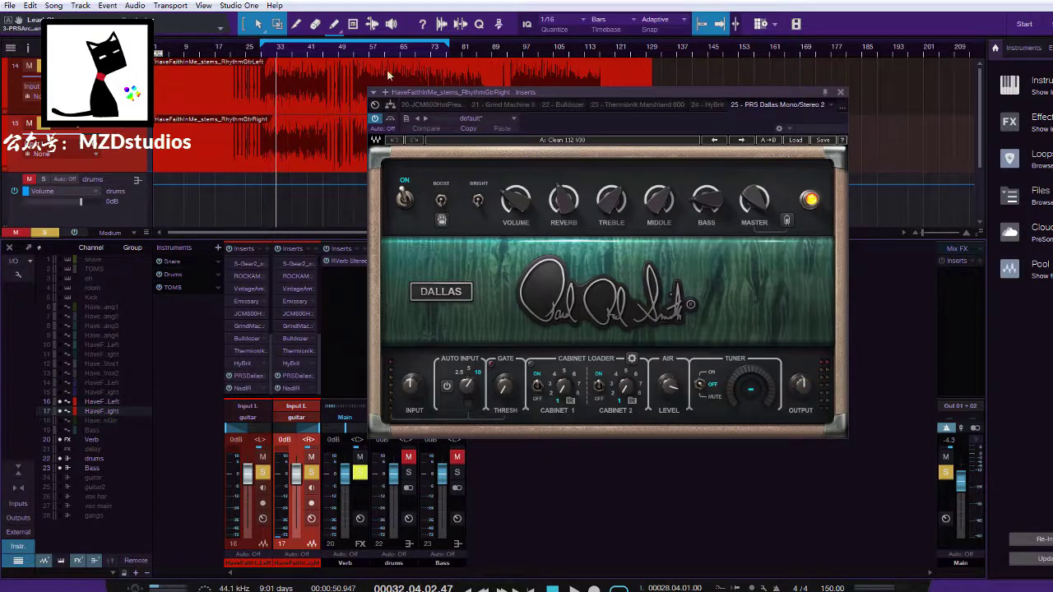
Turn on Bright and switch off Cabinet 1 and Cabinet 2 in the right guitar's PRS Dallas
left_click(477, 202)
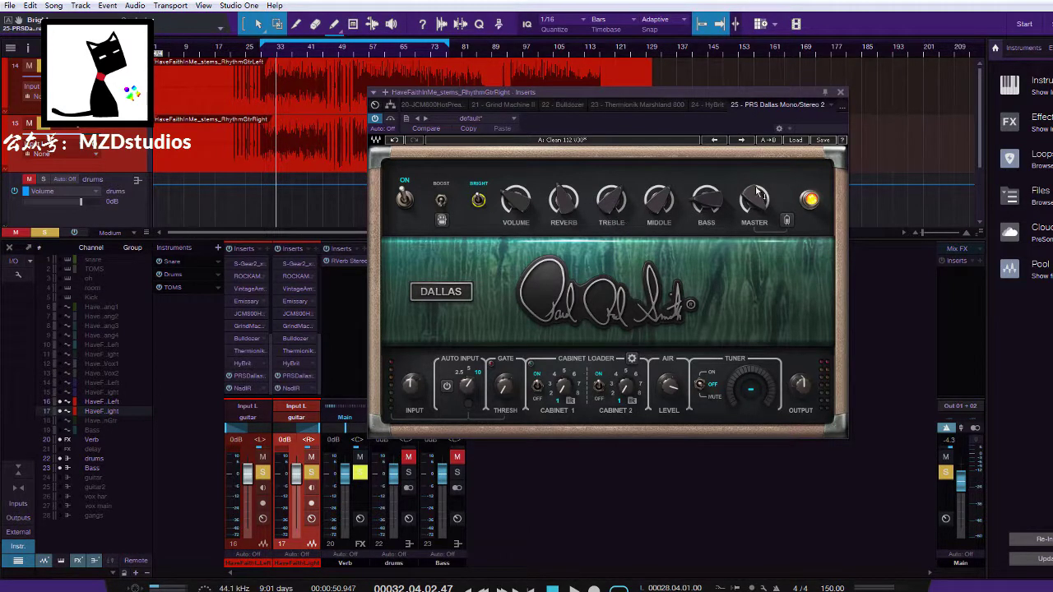
left_click(540, 387)
left_click(599, 386)
left_click(840, 93)
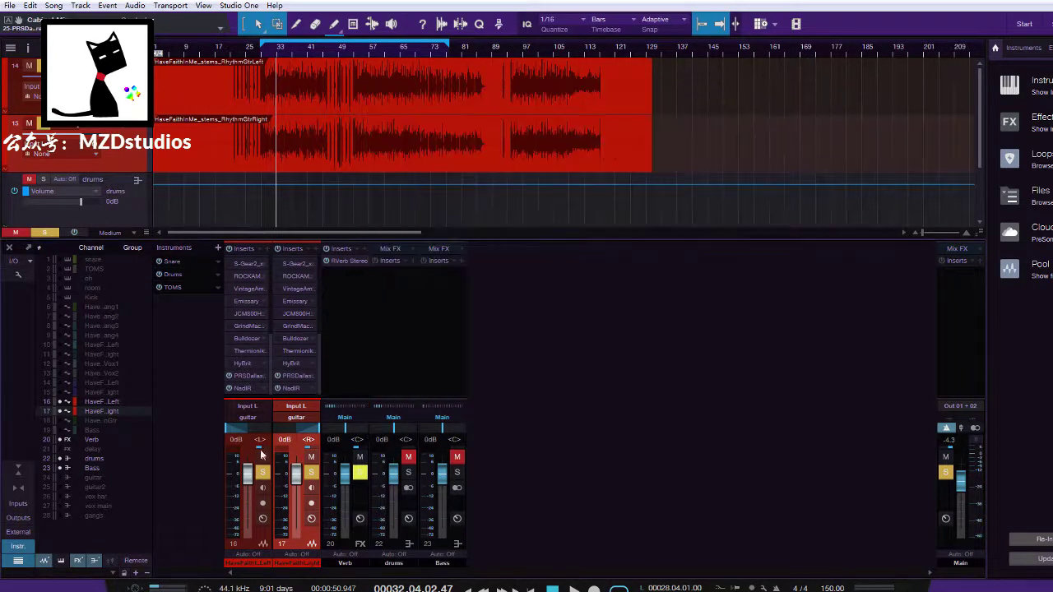
left_click(289, 377)
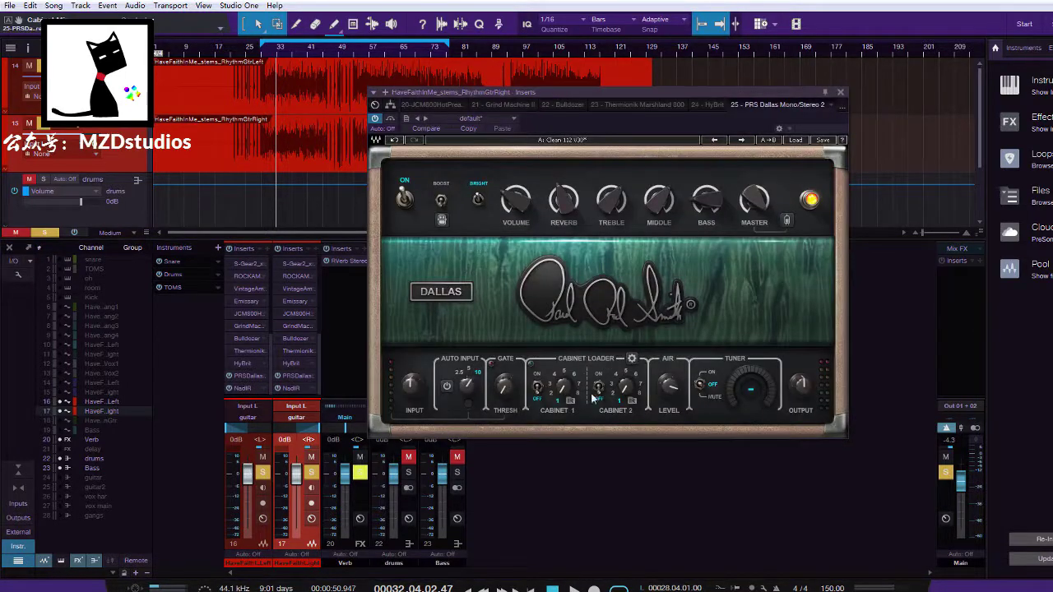
Switch off both cabinets and turn on Bright in the left guitar's PRS Dallas, and close the amp
left_click(257, 376)
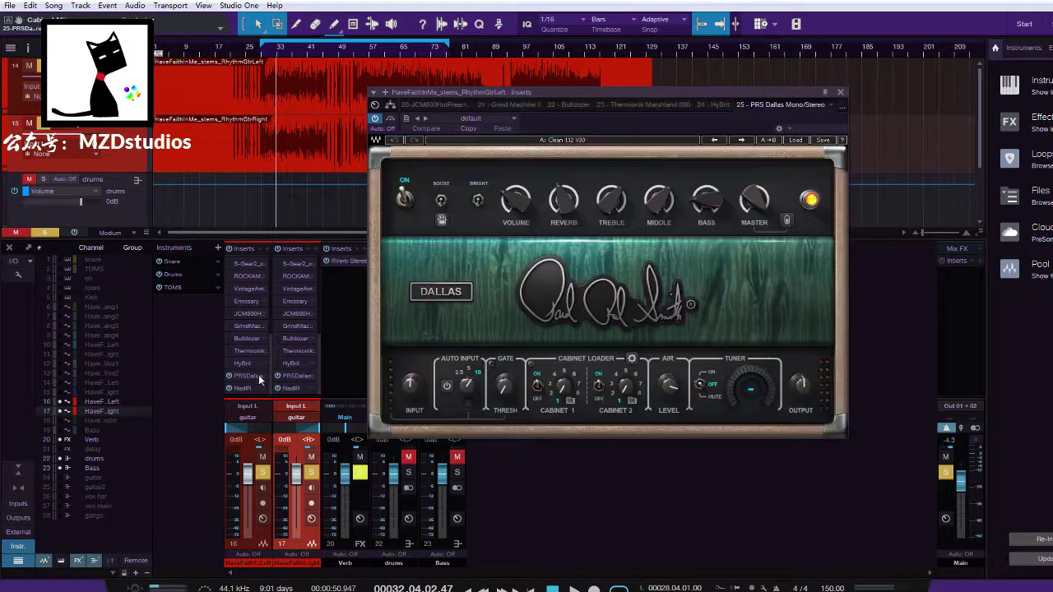
left_click(539, 387)
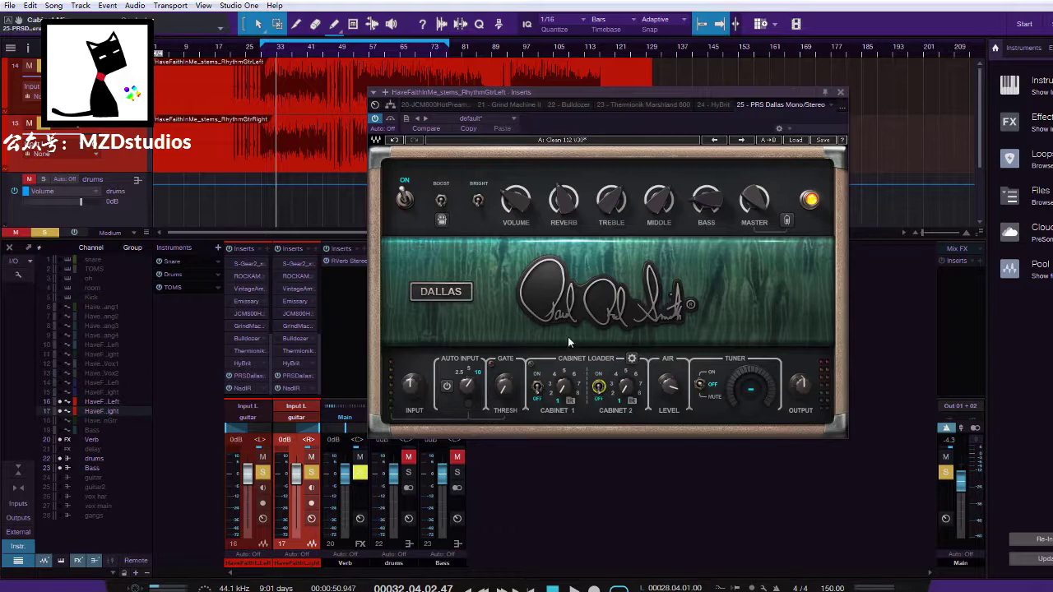
left_click(478, 200)
left_click(840, 92)
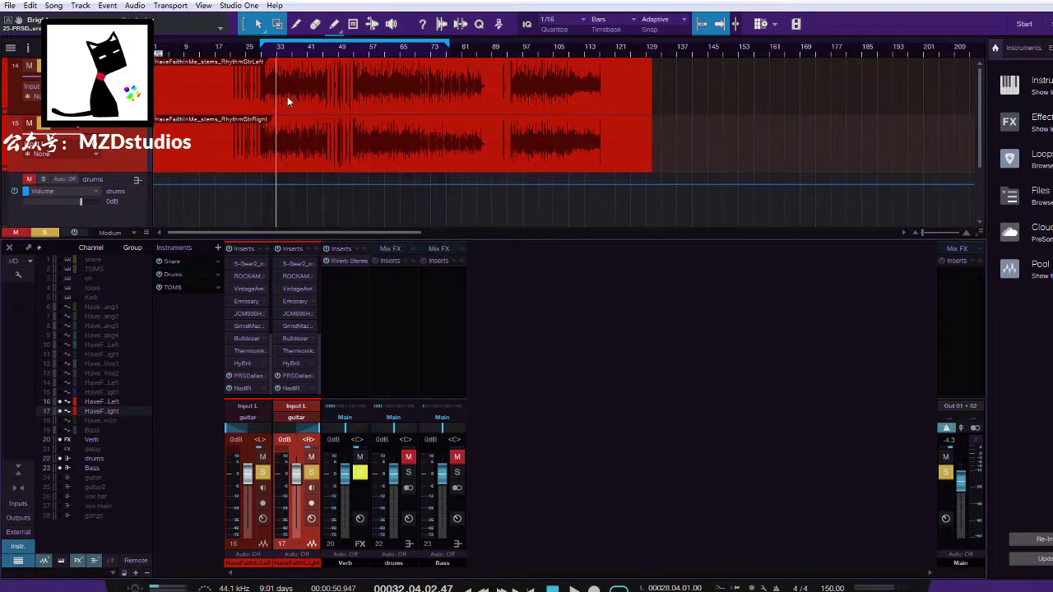
During playback, enable the second impulse response in the right guitar's NadIR, set its routing to Dual Mono, and close the convolver
key("space")
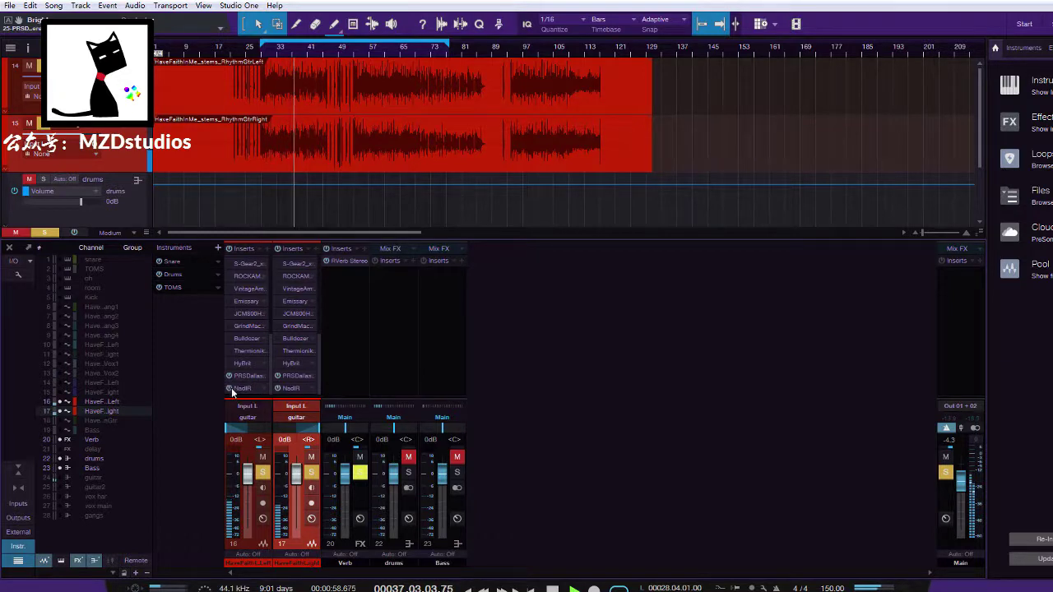
left_click(290, 388)
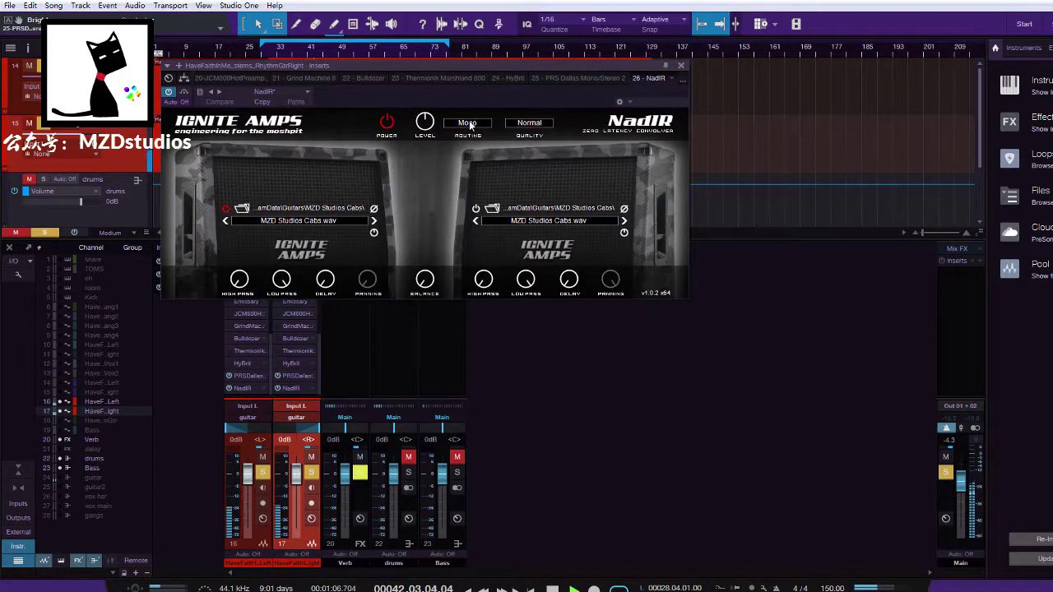
left_click(475, 209)
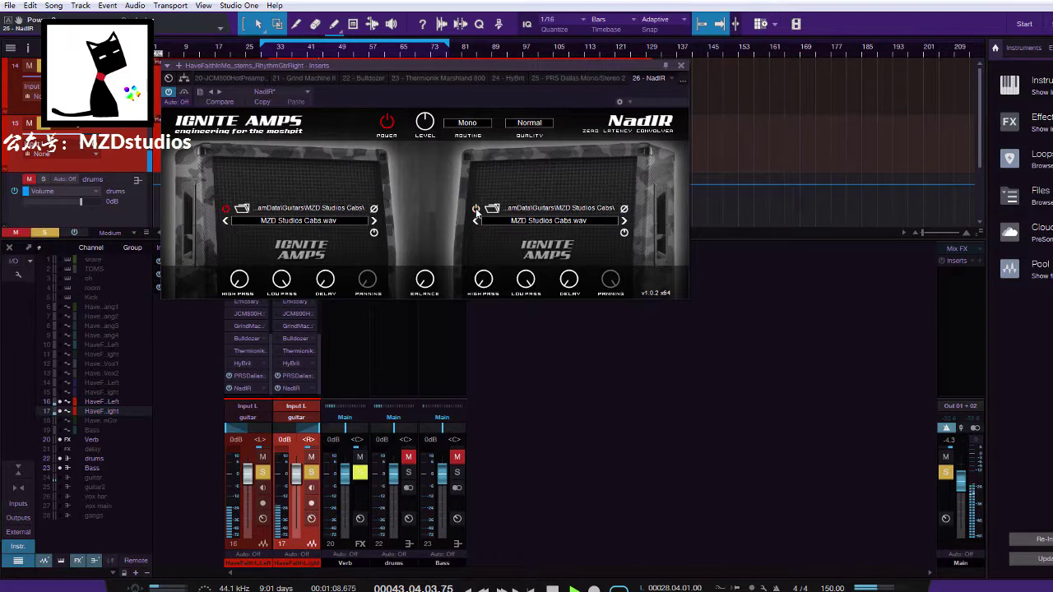
left_click(476, 125)
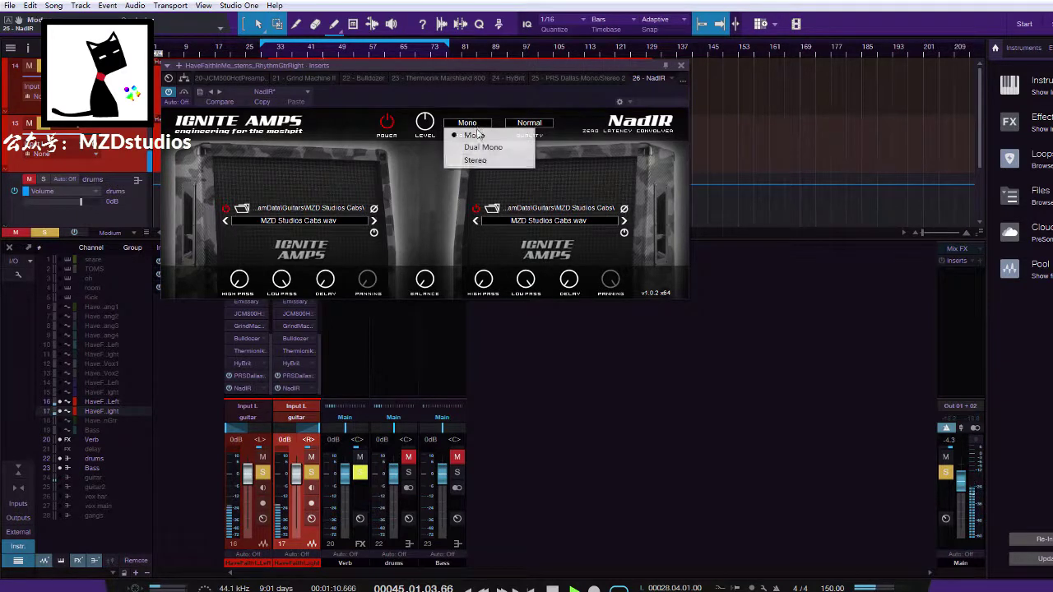
left_click(483, 147)
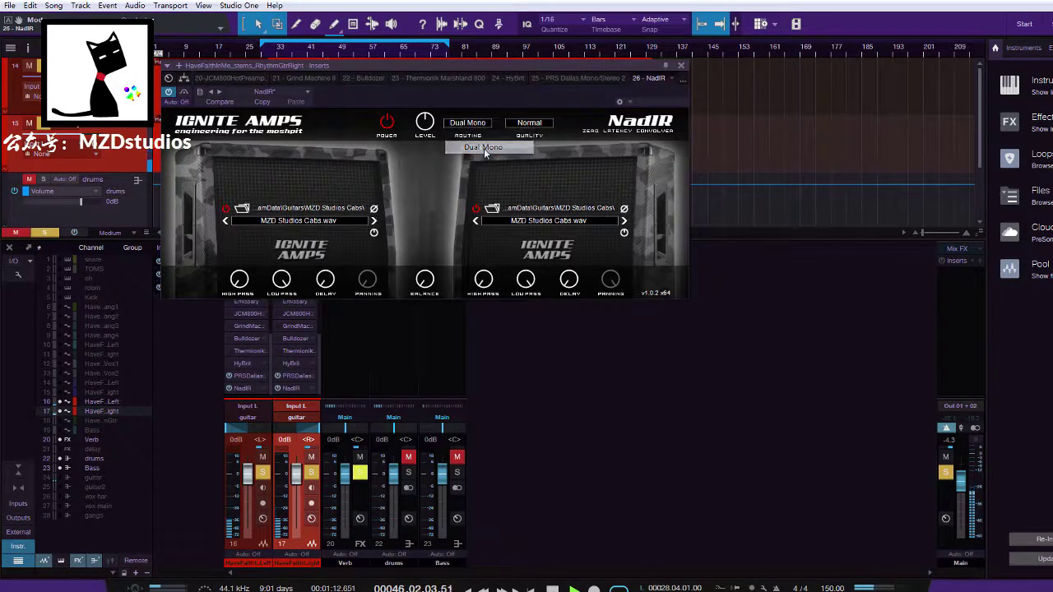
left_click(682, 68)
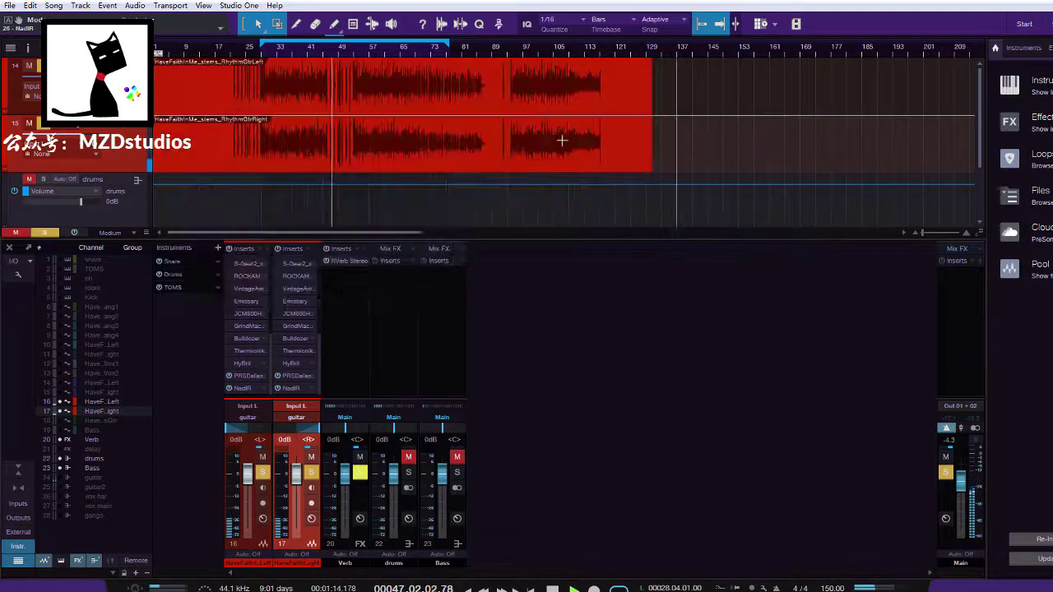
Set the left guitar's NadIR routing to Dual Mono, close the convolver, and restart playback near bar 29
left_click(248, 388)
left_click(707, 208)
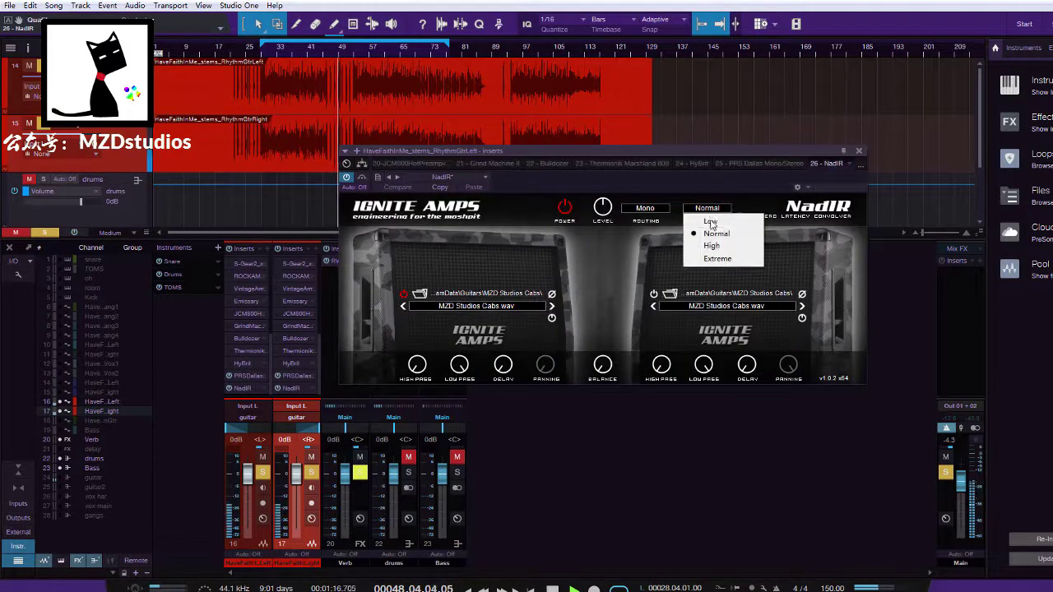
left_click(645, 208)
left_click(660, 233)
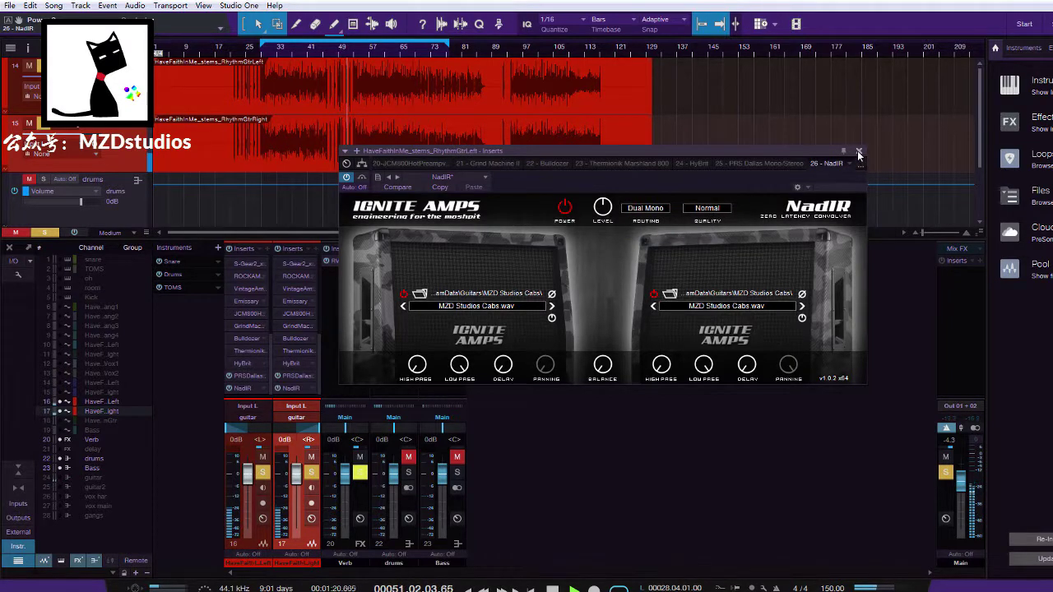
left_click(859, 151)
left_click(266, 53)
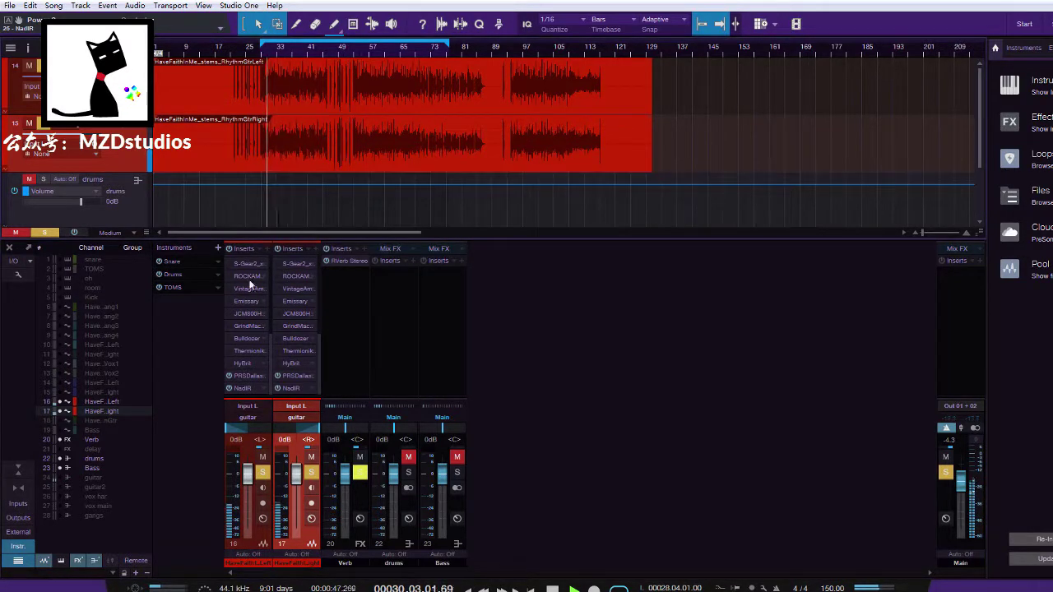
Turn on Boost and adjust Volume in the PRS Dallas on both guitar channels, and replay the passage from about bar 29
left_click(242, 376)
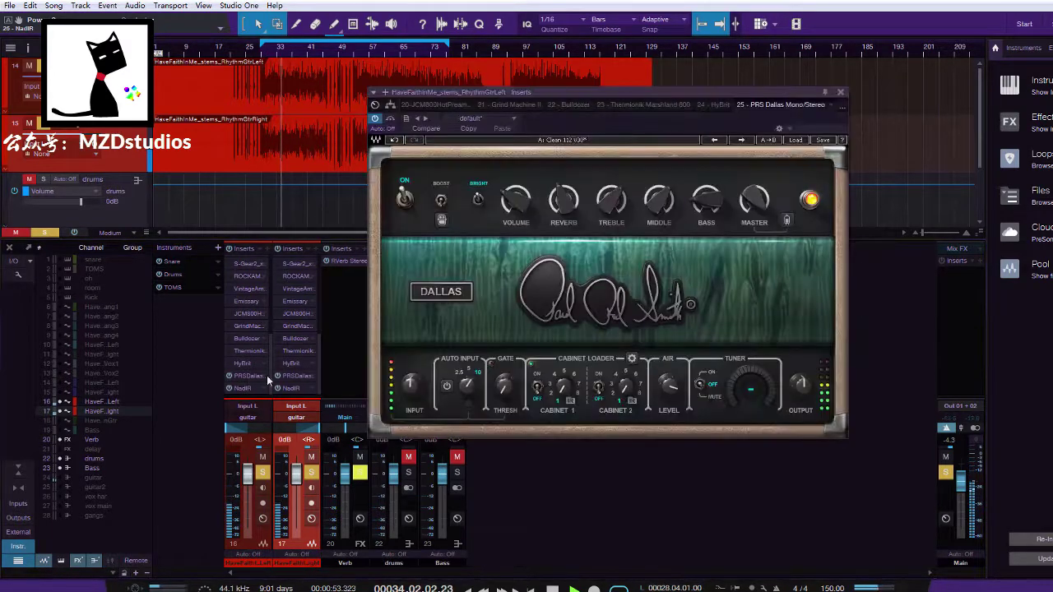
left_click_drag(519, 207, 519, 202)
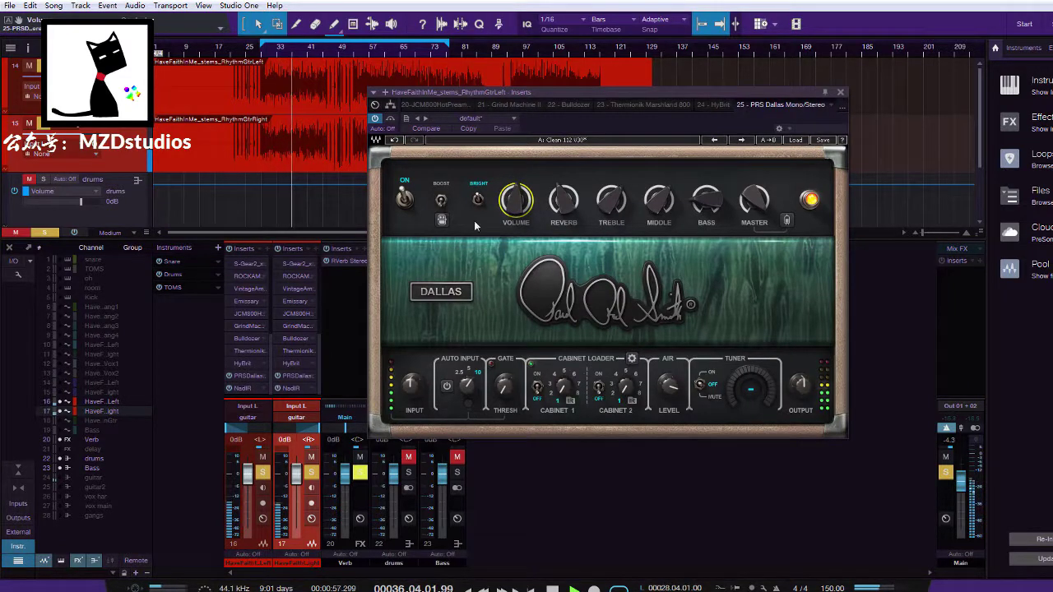
left_click(840, 91)
left_click(297, 376)
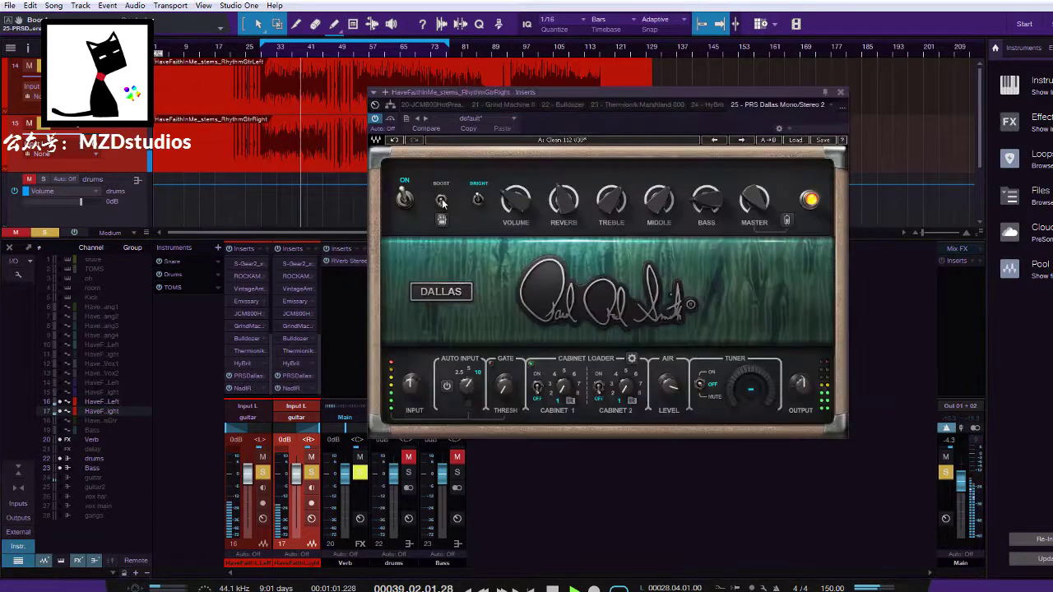
left_click_drag(516, 200, 516, 194)
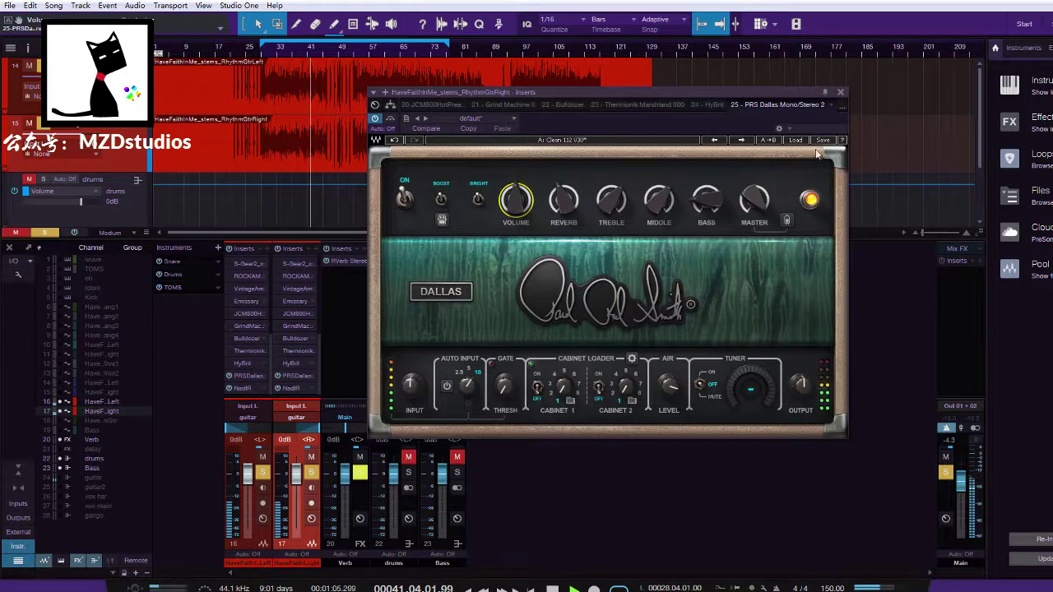
left_click(840, 91)
left_click(258, 49)
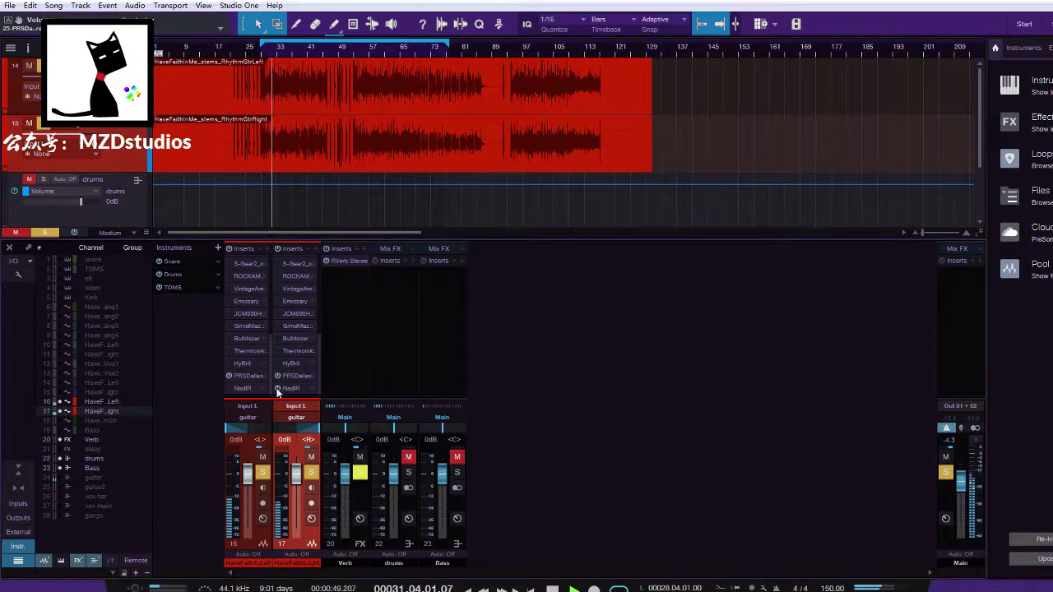
Bypass NadIR on both guitar channels and turn on Cabinet 1 in each PRS Dallas
left_click(249, 376)
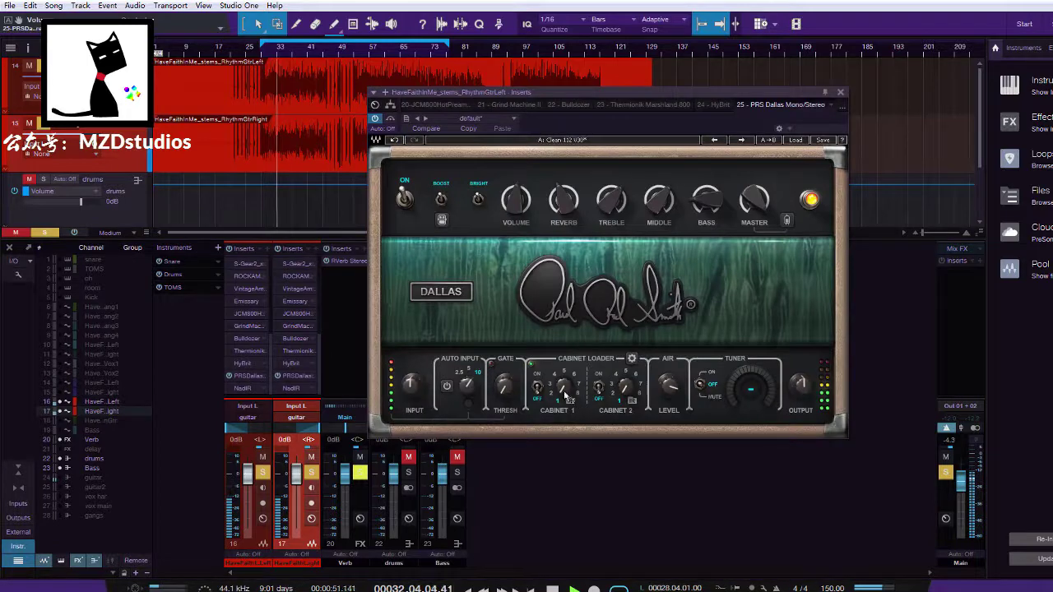
left_click(536, 387)
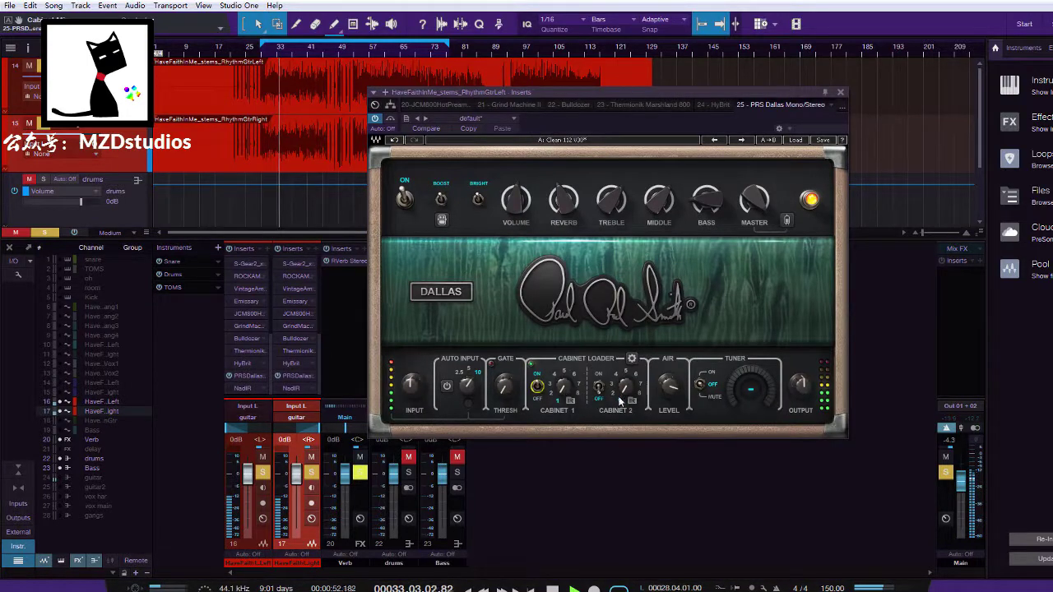
left_click(297, 375)
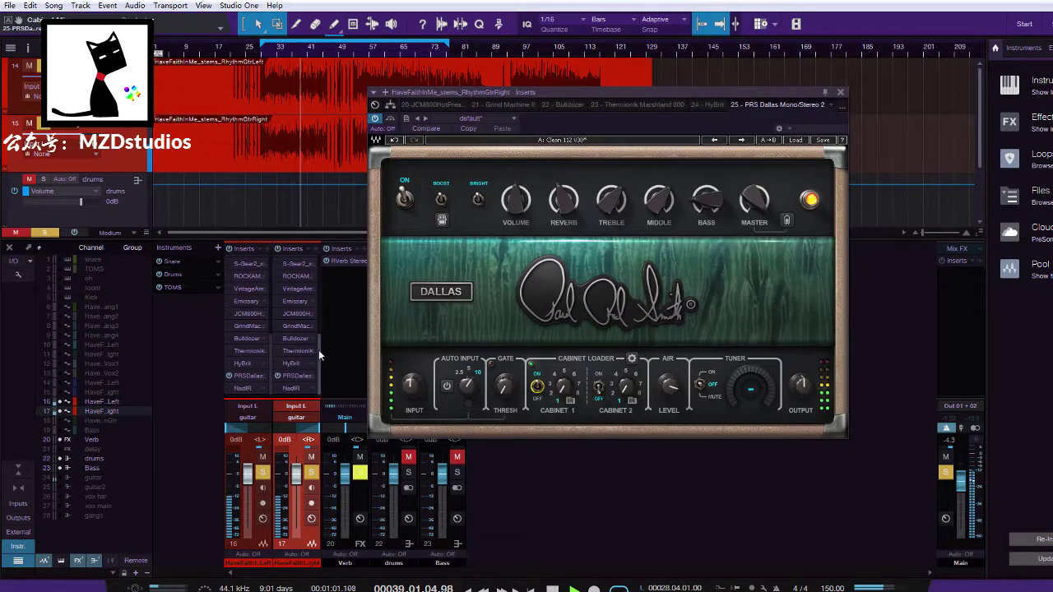
Deactivate the PRS Dallas on both guitar channels, move each directly below PRS Archon in the inserts, and close the amp window
scroll(319, 349, "down", 5)
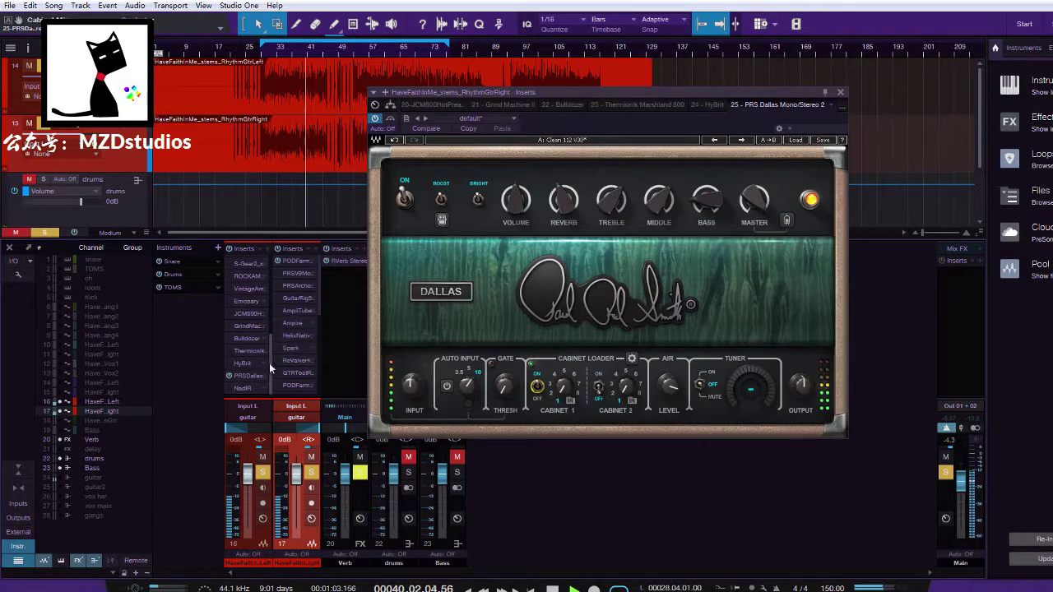
scroll(269, 363, "down", 5)
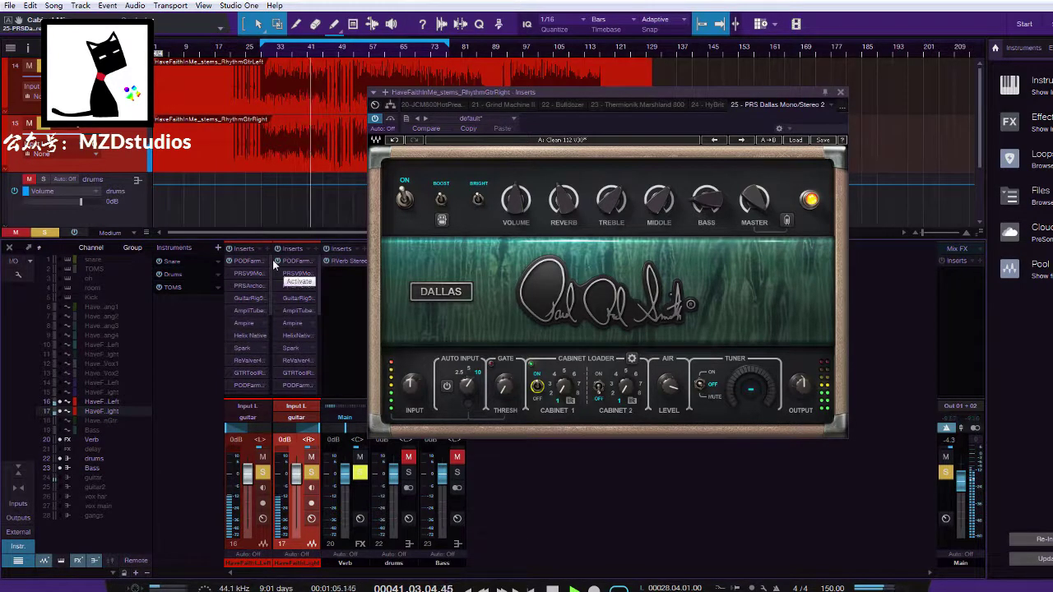
scroll(318, 288, "down", 5)
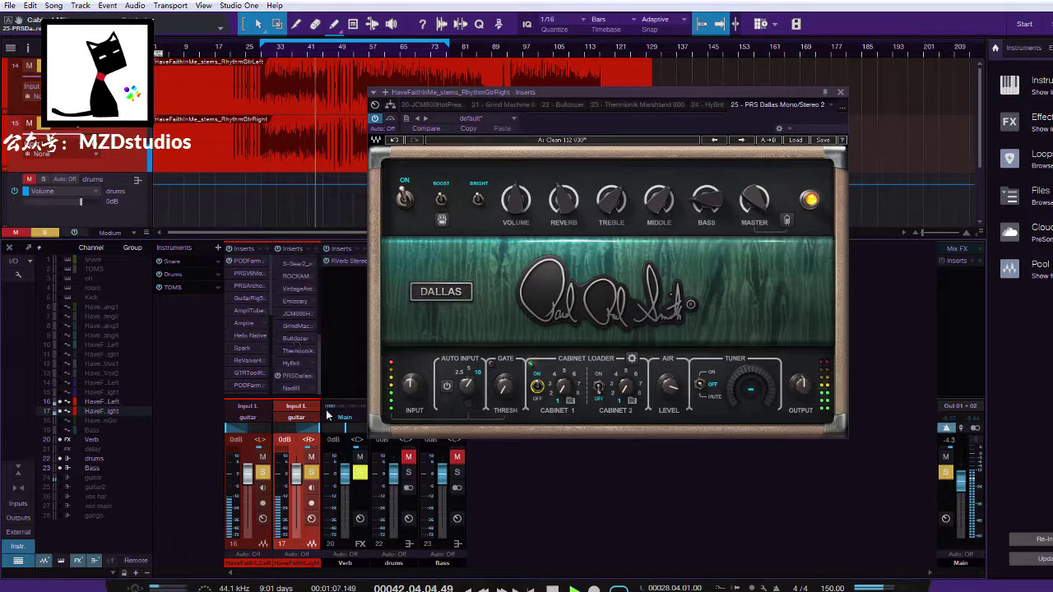
scroll(267, 345, "down", 5)
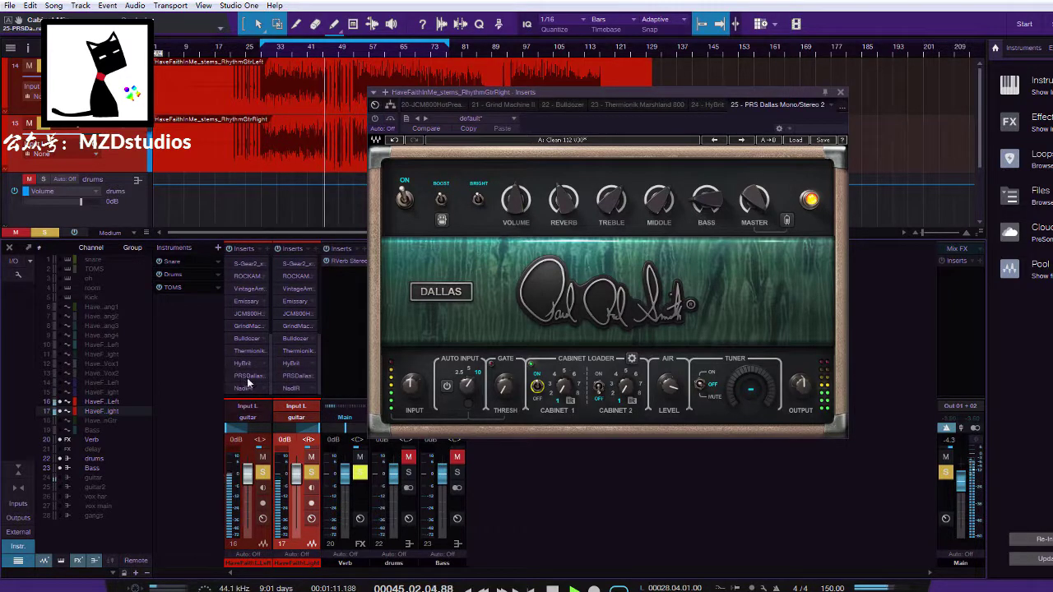
scroll(255, 329, "up", 5)
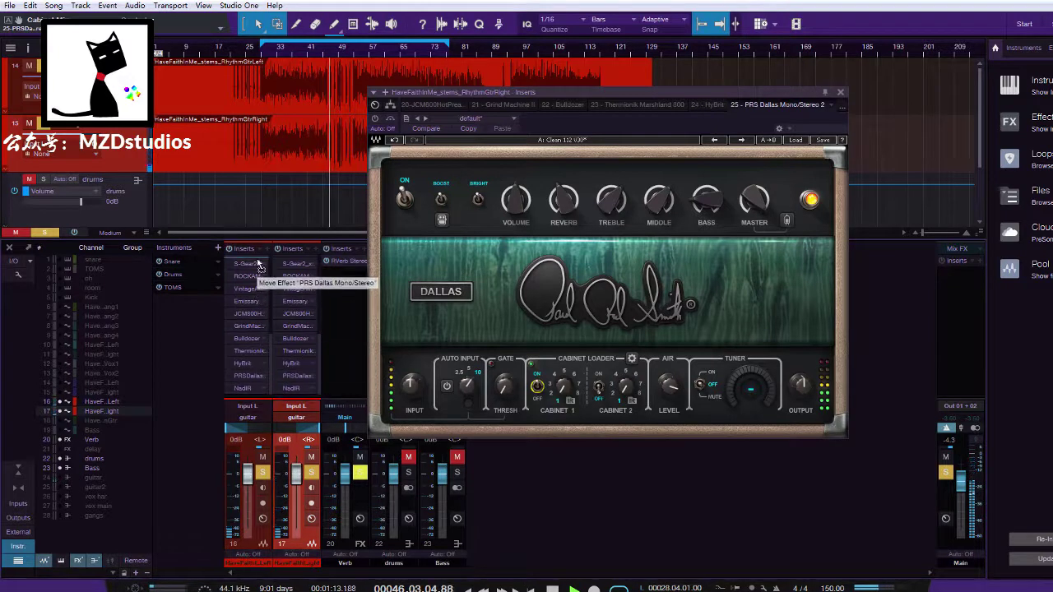
left_click_drag(255, 289, 255, 293)
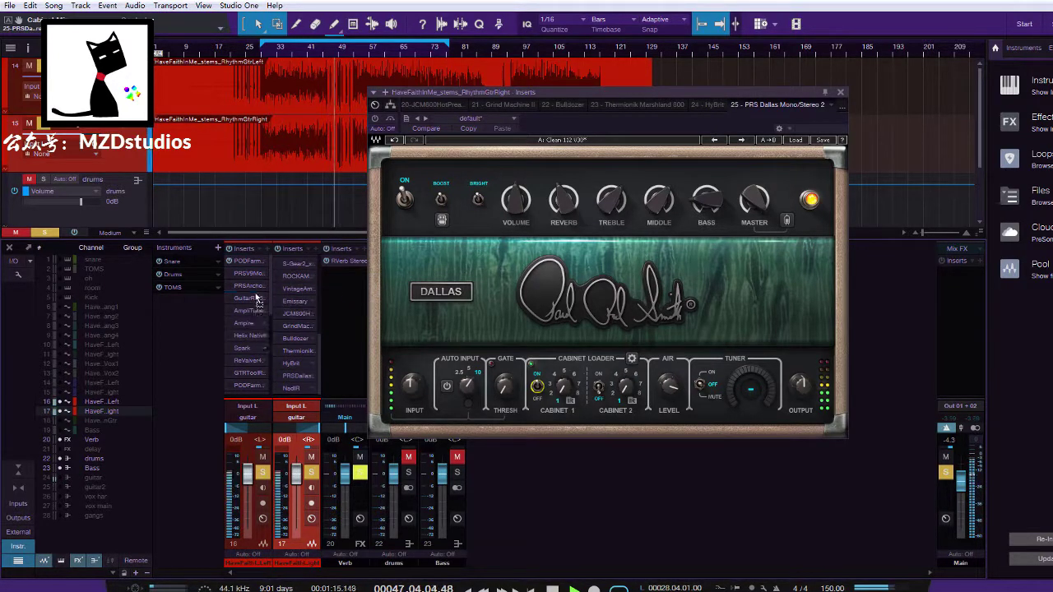
left_click_drag(301, 373, 295, 298)
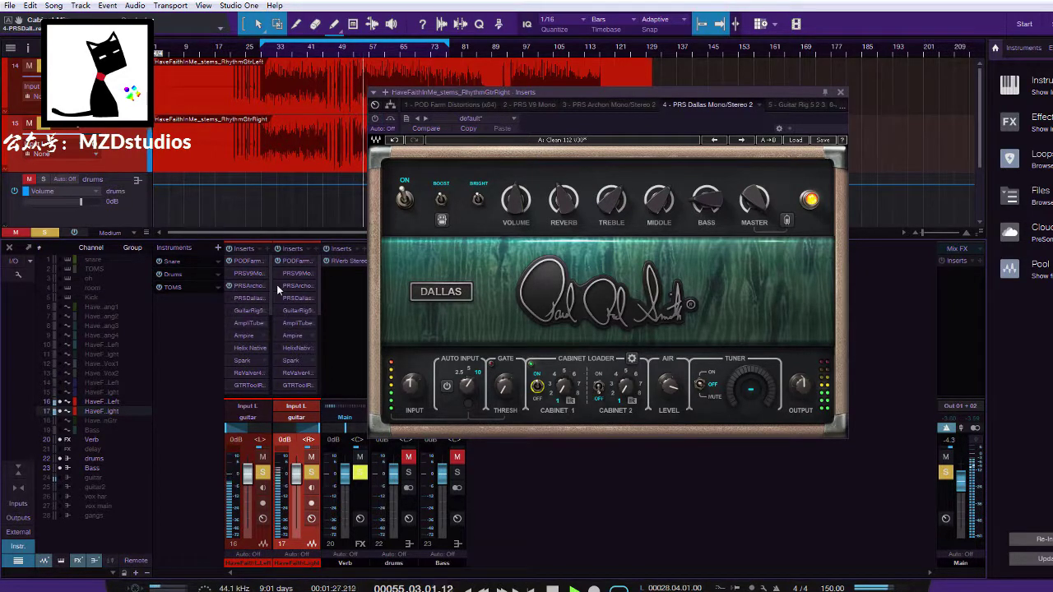
left_click(839, 93)
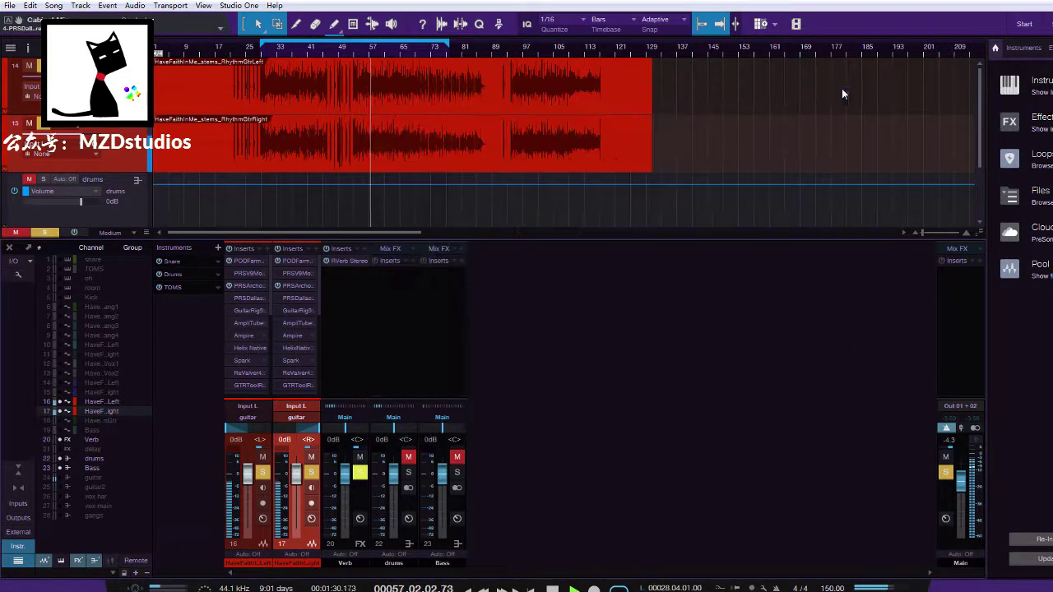
Switch off Cabinet 2 in the PRS Archon on the left and right guitar channels
left_click(255, 285)
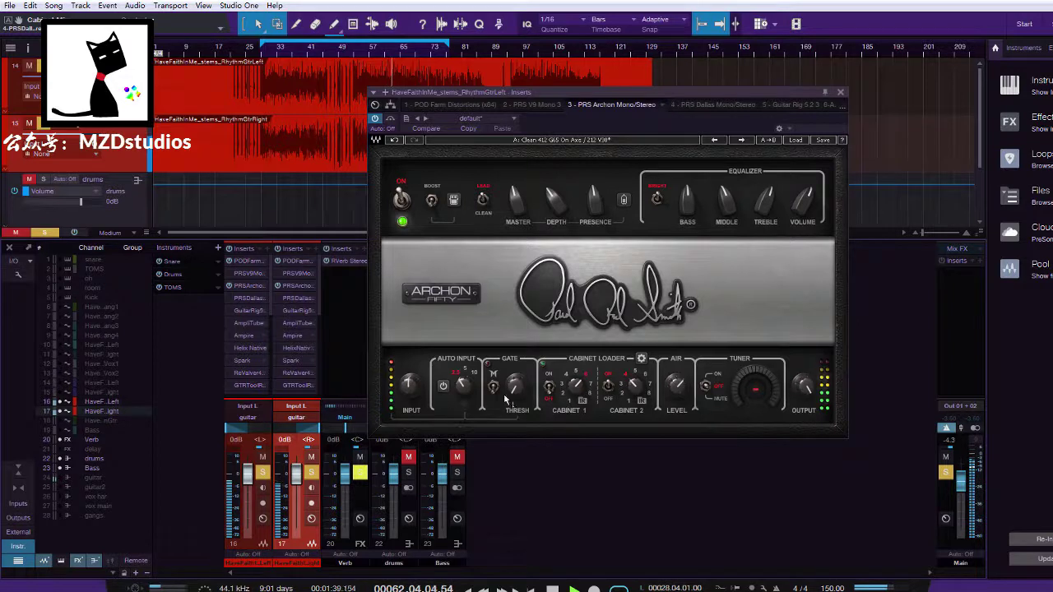
left_click_drag(318, 311, 320, 406)
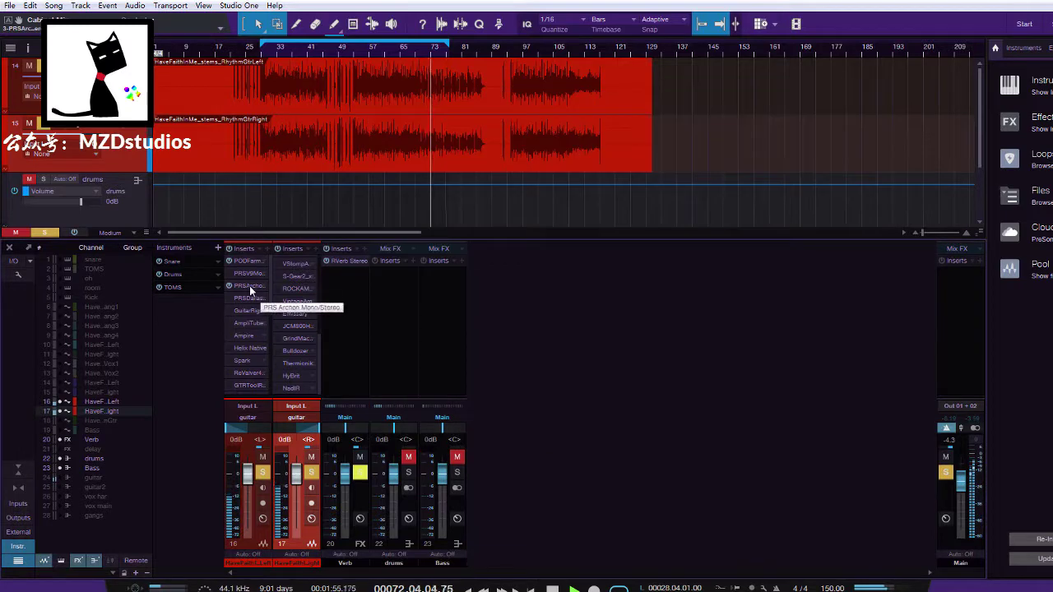
scroll(299, 293, "up", 4)
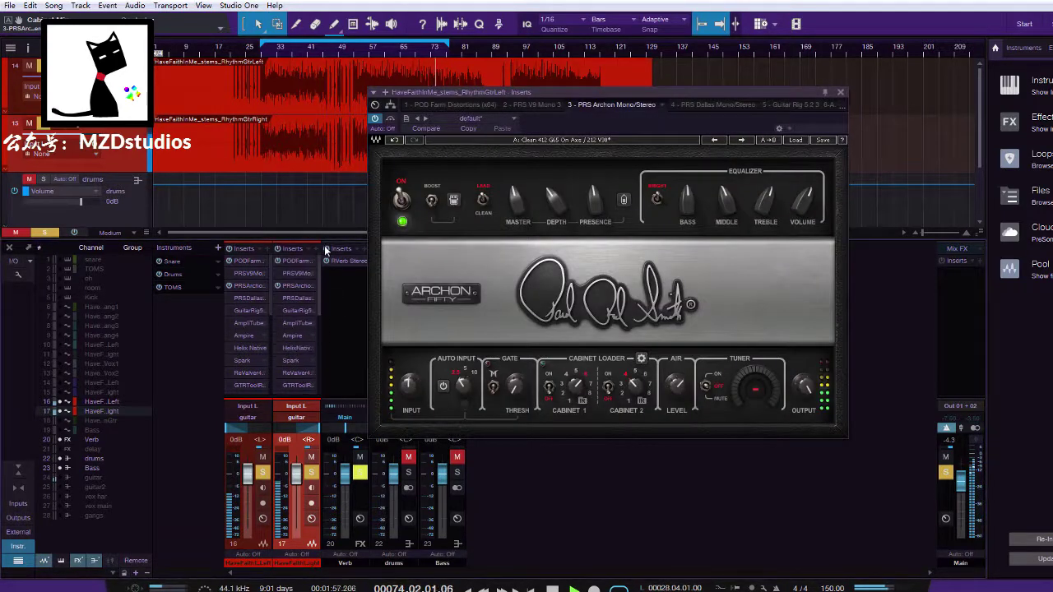
left_click(298, 286)
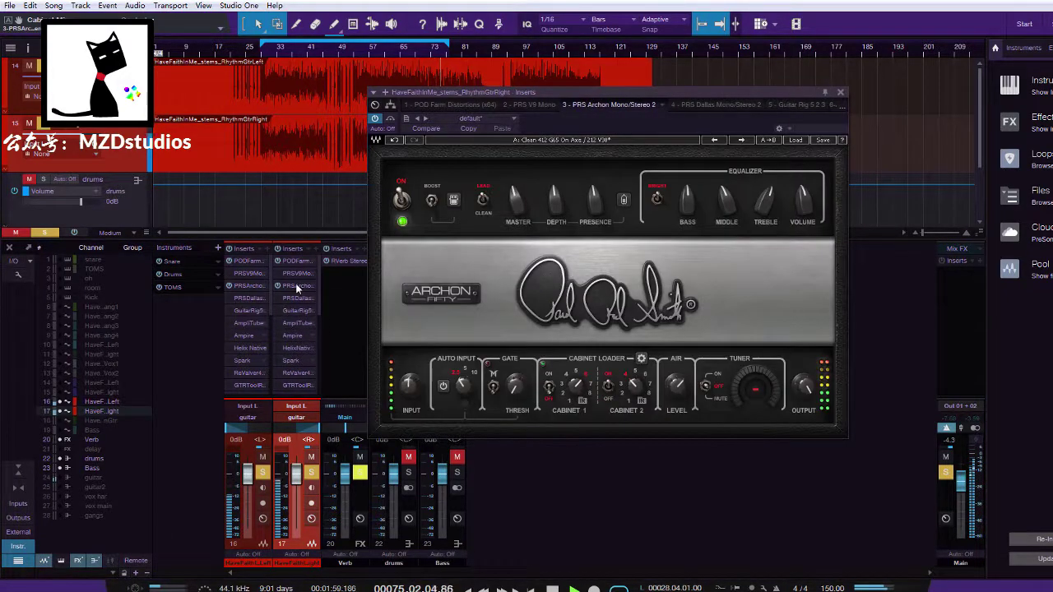
left_click(610, 389)
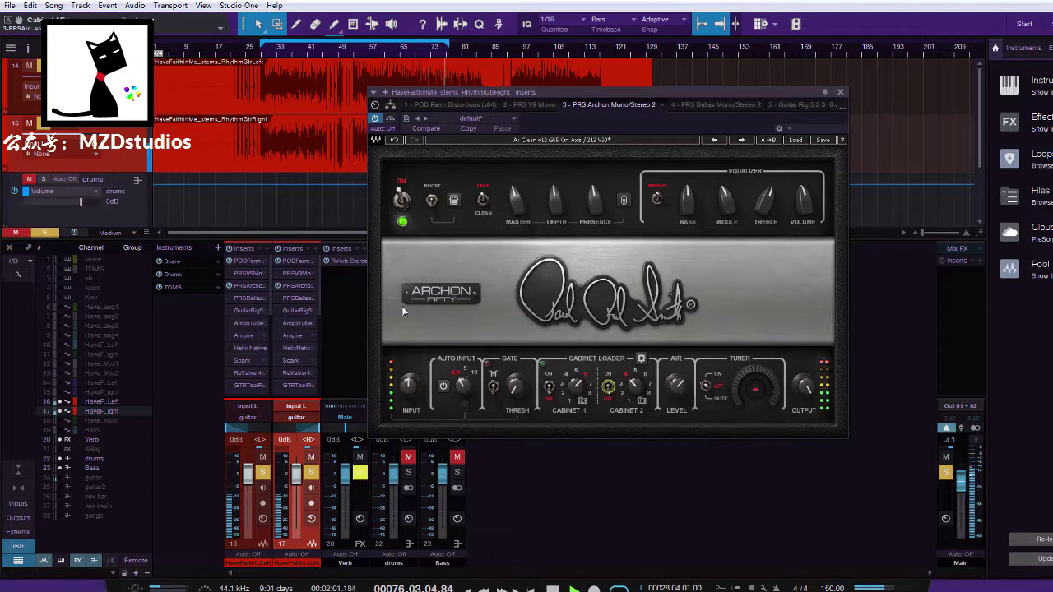
Reactivate NadIR on both guitar channels and audition the PRS Archon through it from about bar 29
scroll(271, 289, "down", 5)
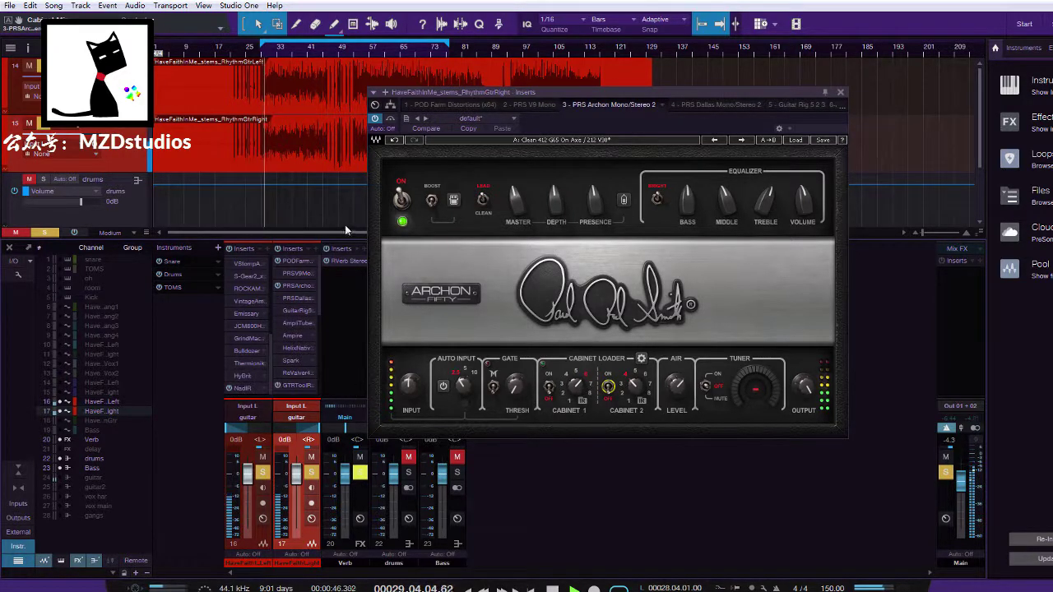
scroll(279, 391, "down", 5)
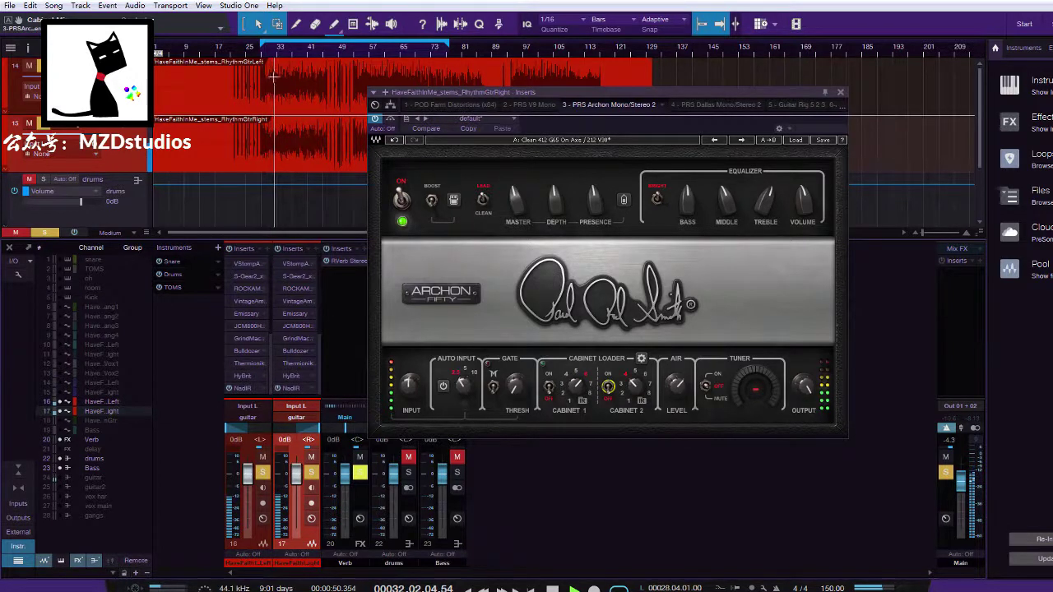
scroll(300, 329, "up", 5)
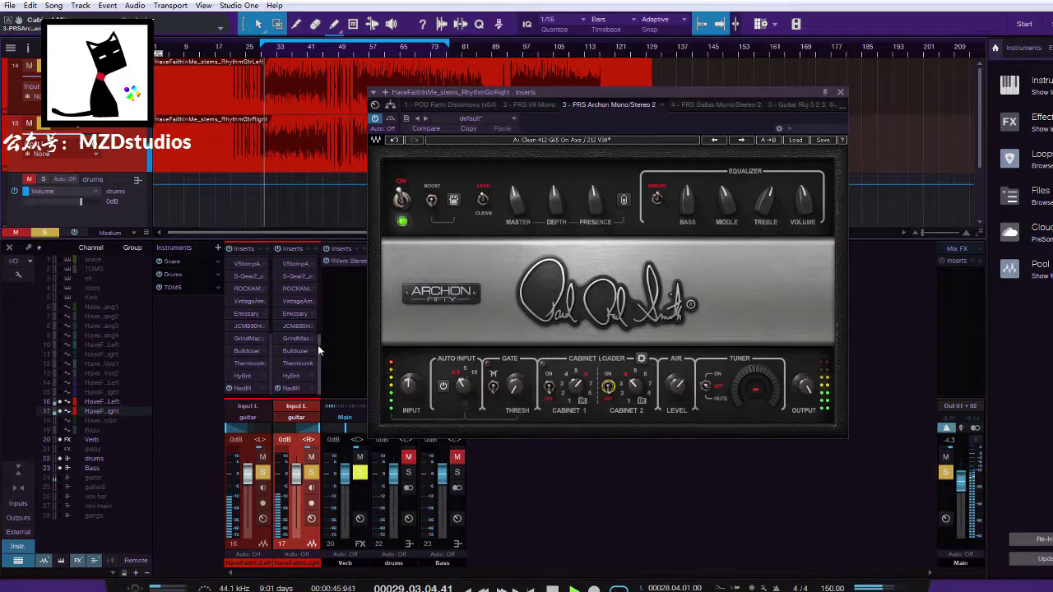
scroll(261, 362, "up", 5)
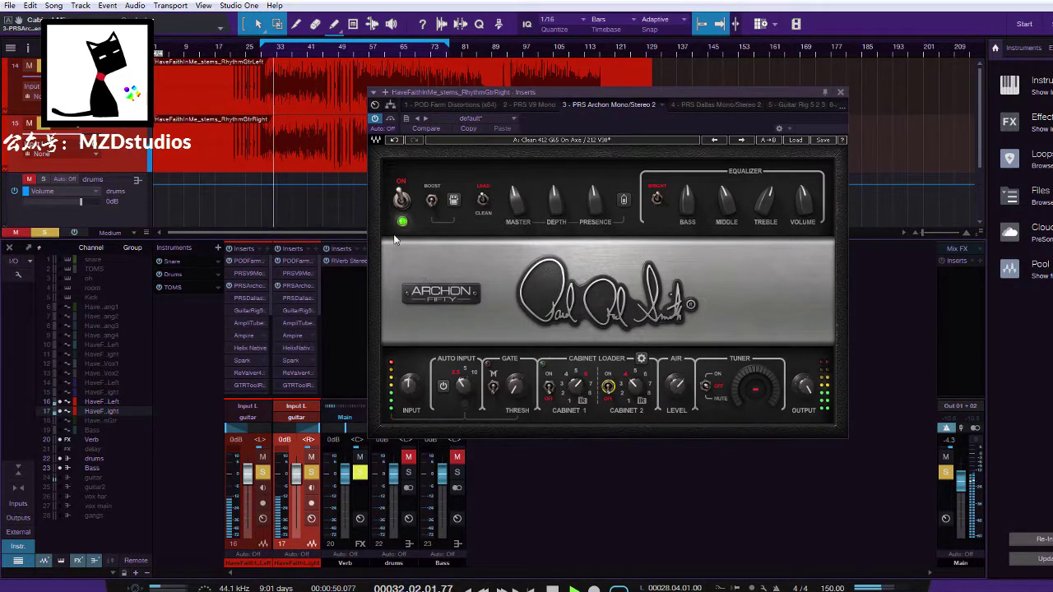
Swap PRS Archon for PRS V9 on both guitar channels and check each V9's cabinet settings during playback
left_click(259, 49)
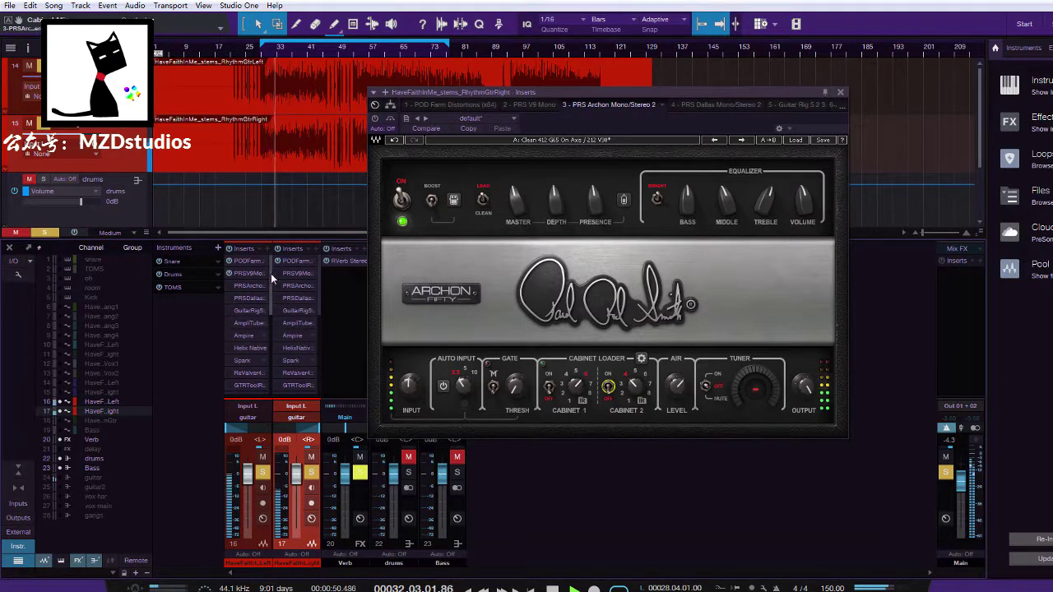
left_click(247, 273)
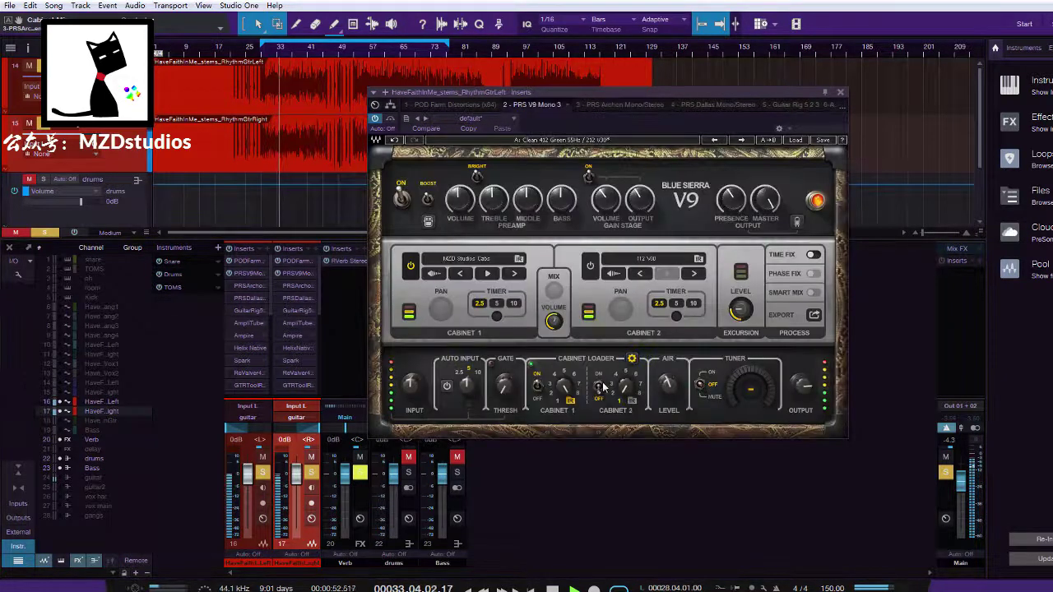
left_click(840, 92)
left_click(298, 274)
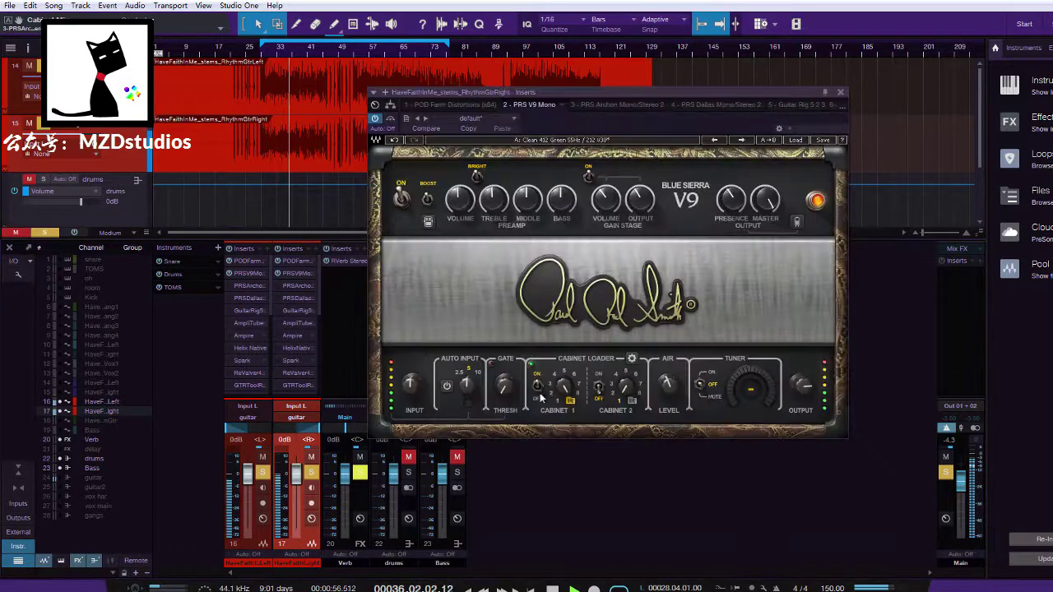
left_click(840, 92)
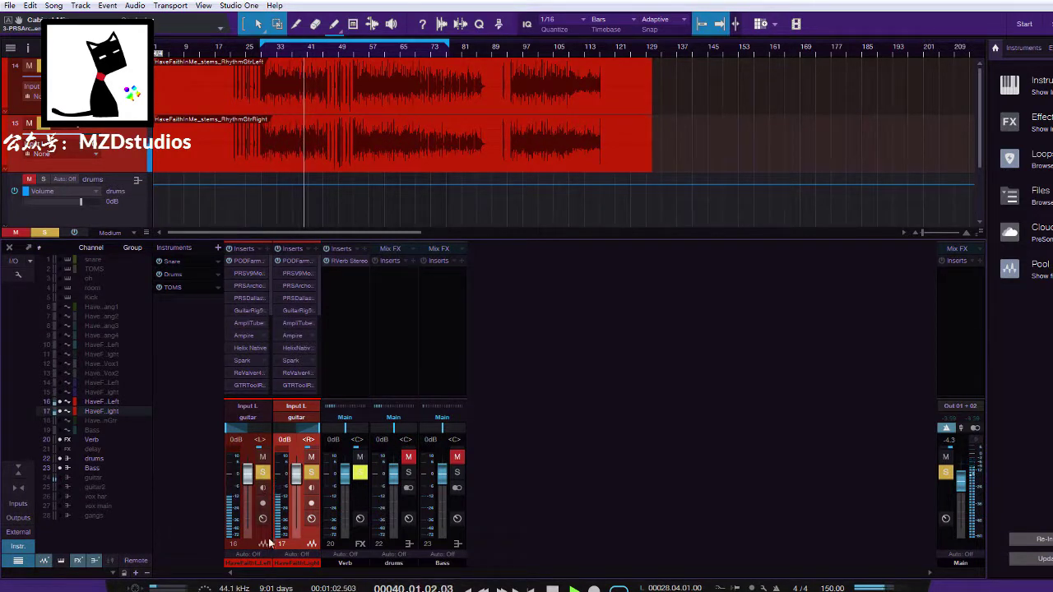
Select both guitar channels, reactivate PRS Archon in place of PRS V9, and check the left Archon's settings
left_click(230, 490, "shift")
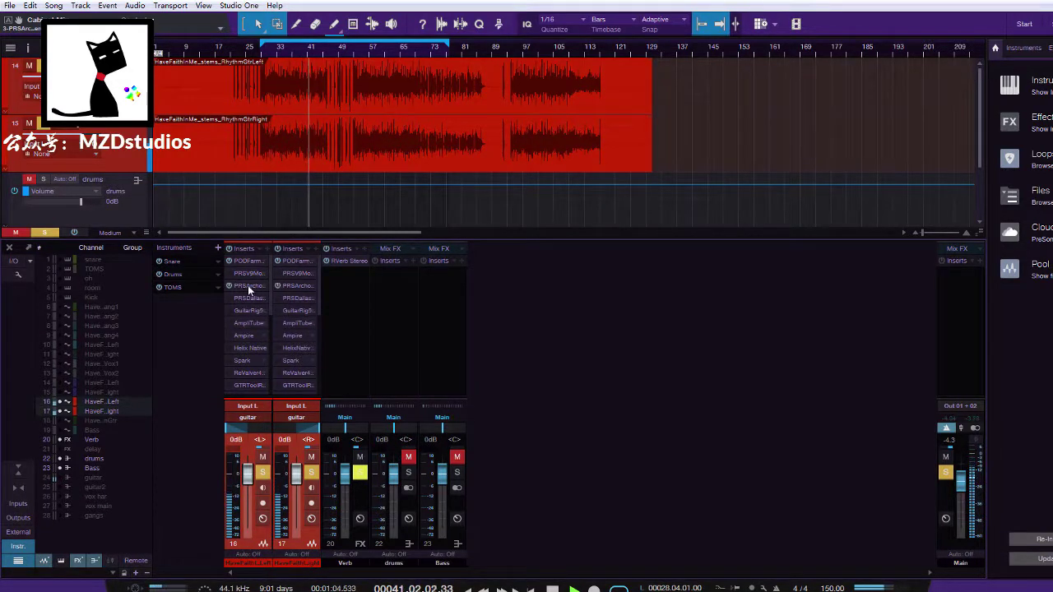
left_click(250, 286)
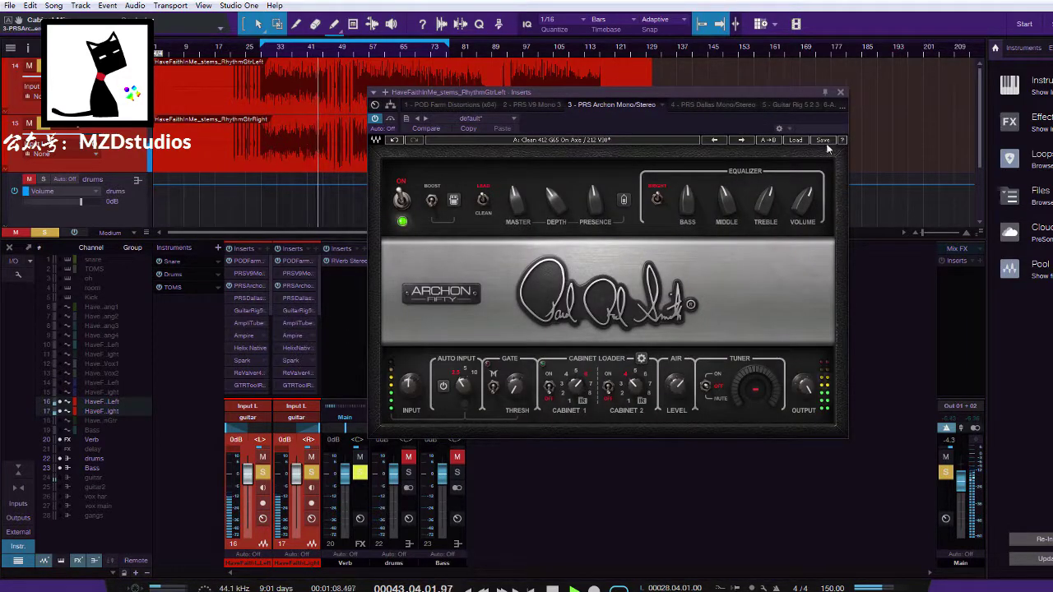
left_click(250, 286)
left_click(228, 286)
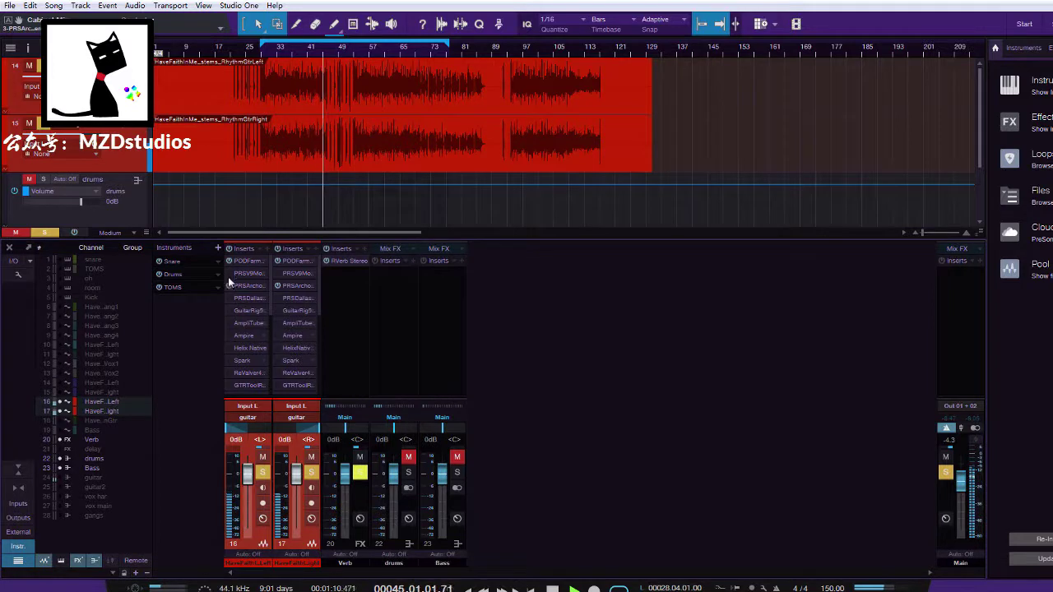
Compare PRS V9, PRS Archon and PRS Dallas in turn on both guitar channels, playing from about bar 29
left_click(227, 273)
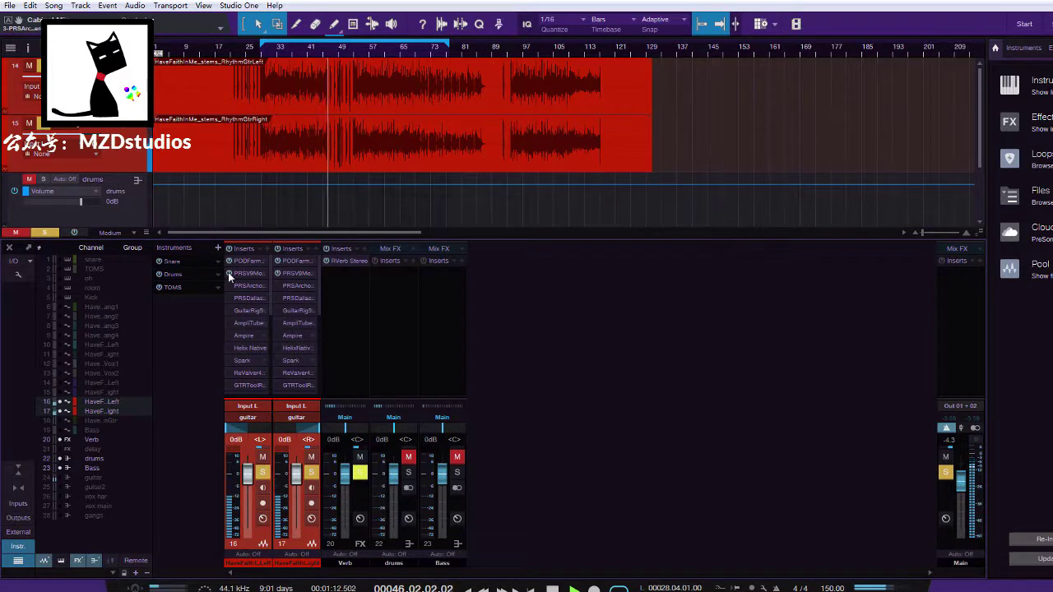
left_click(264, 51)
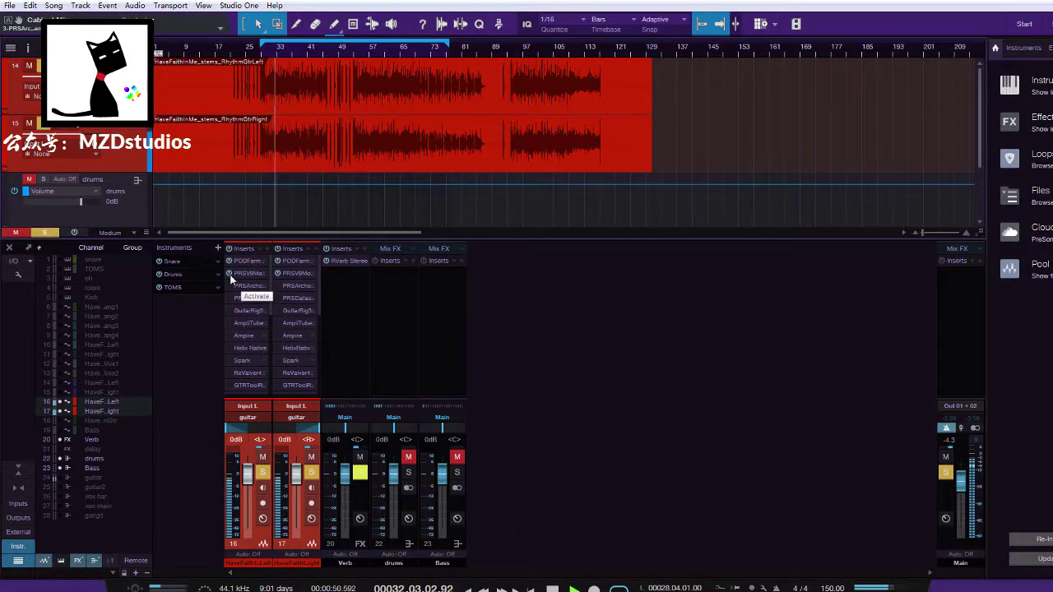
left_click(230, 274)
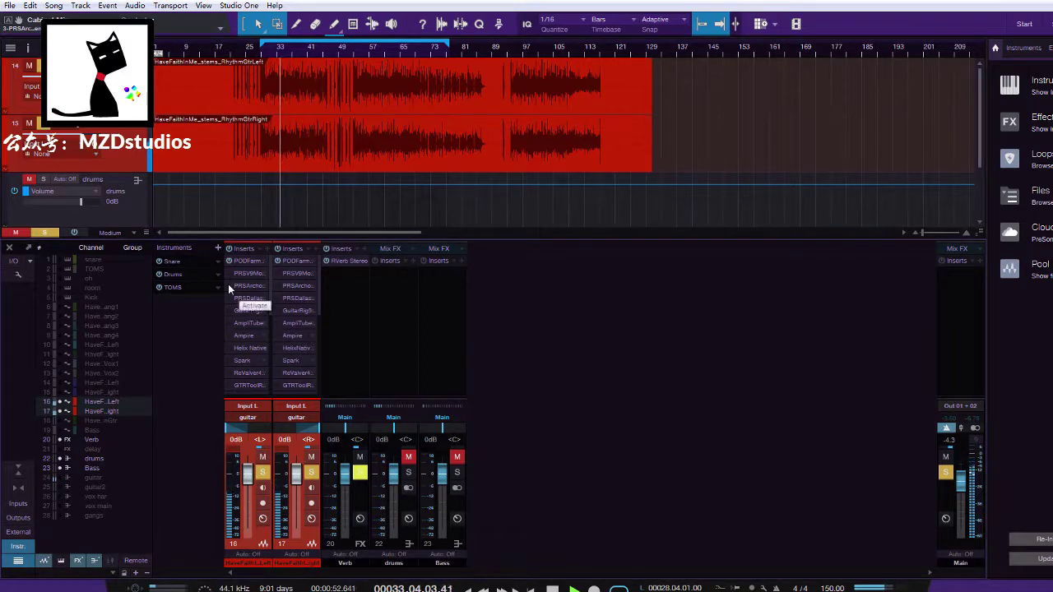
left_click(229, 285)
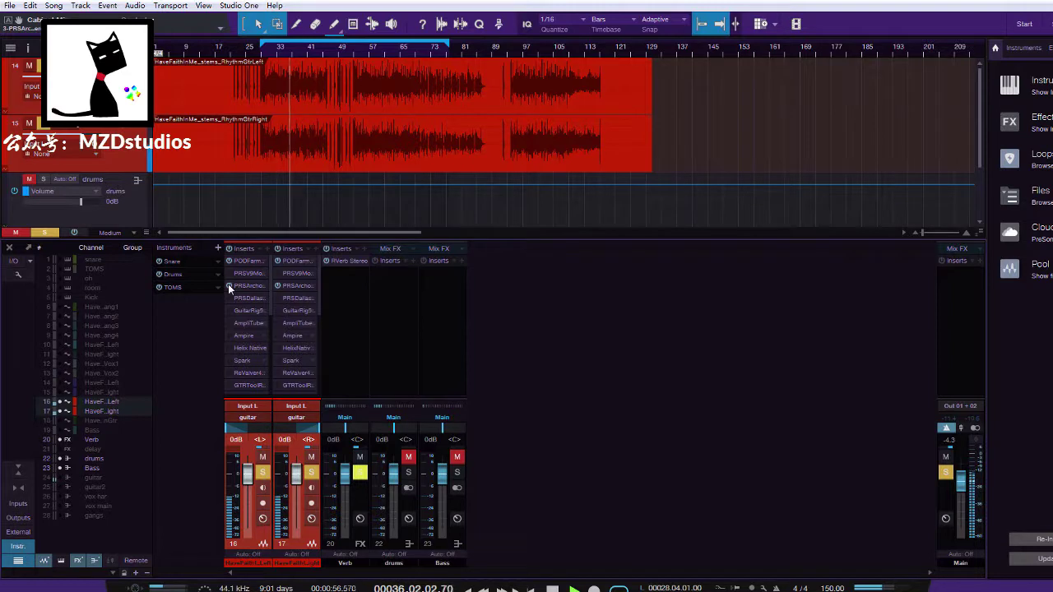
left_click(228, 285)
left_click(228, 298)
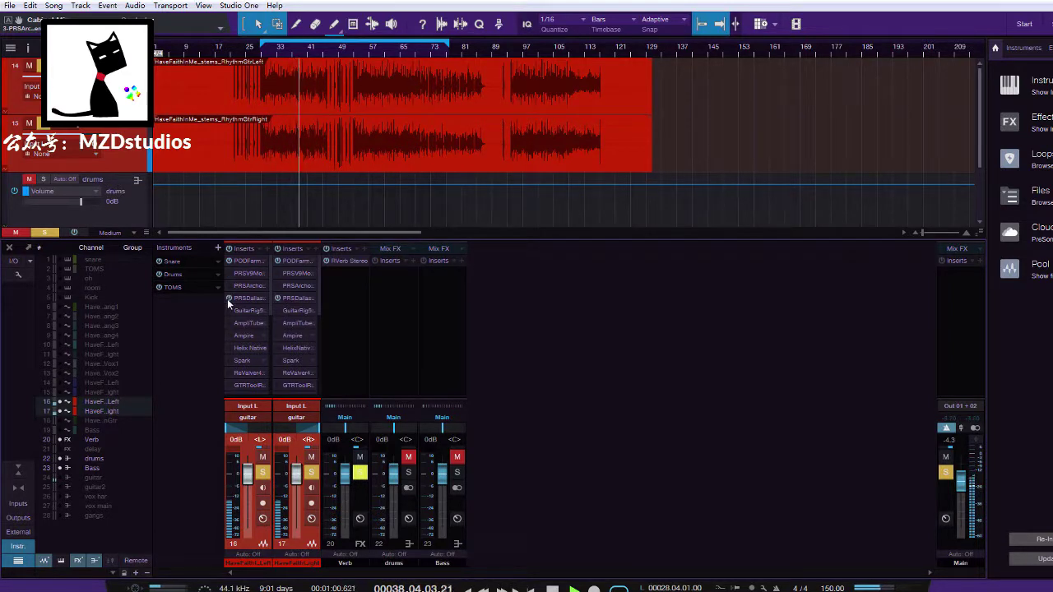
Check the left channel's PRS Archon and audition Guitar Rig 5 on both guitar channels from bar 28
left_click(246, 288)
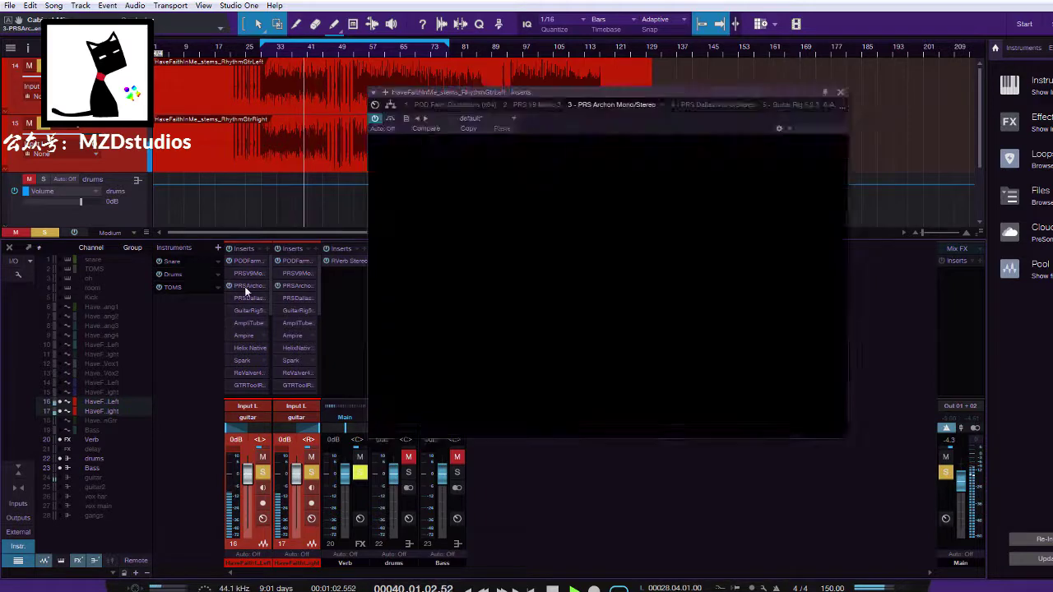
left_click(840, 92)
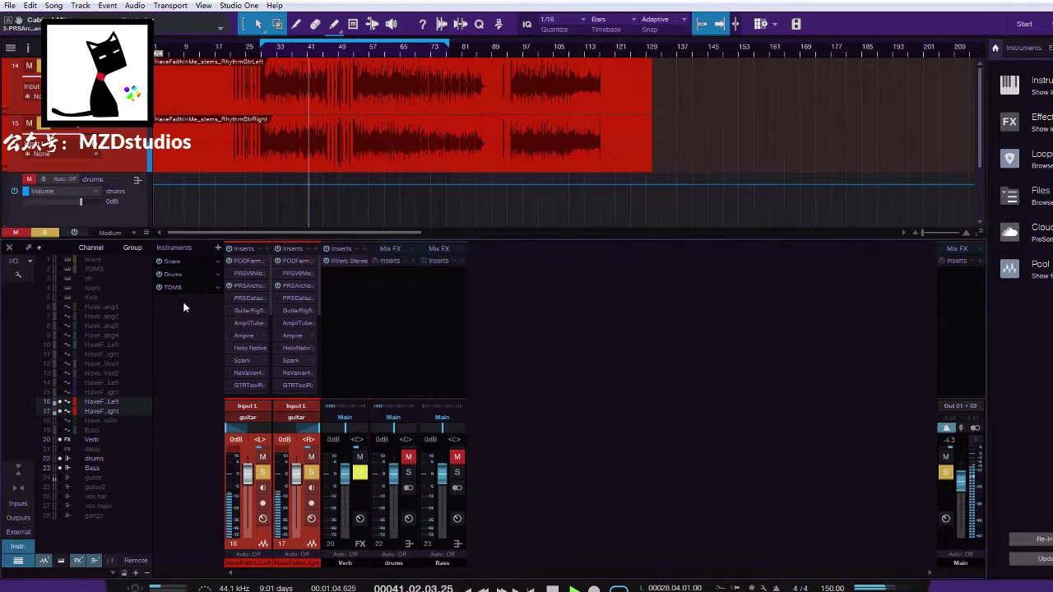
left_click(231, 311)
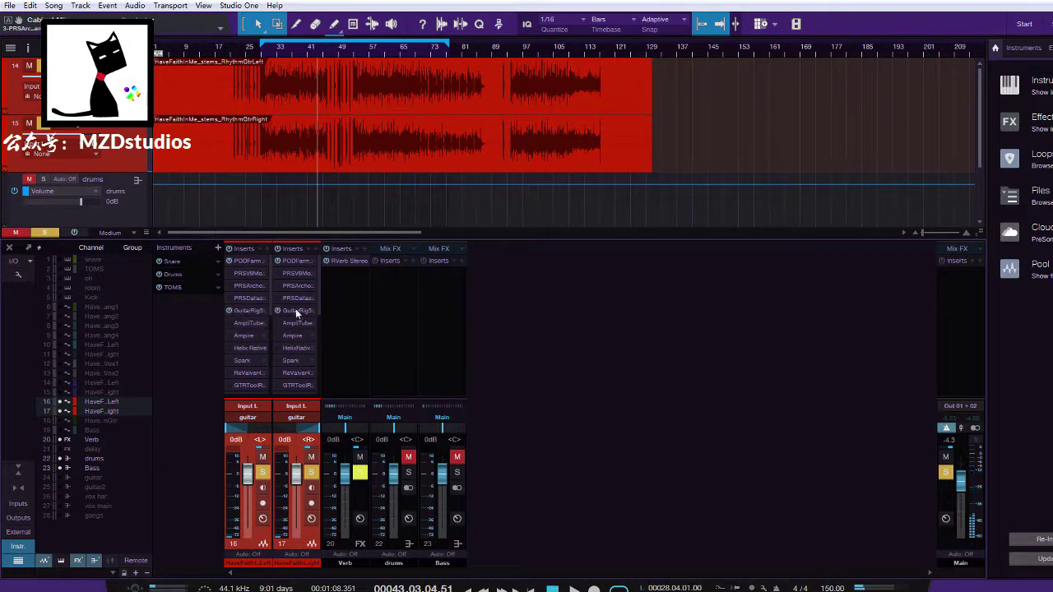
left_click(258, 47)
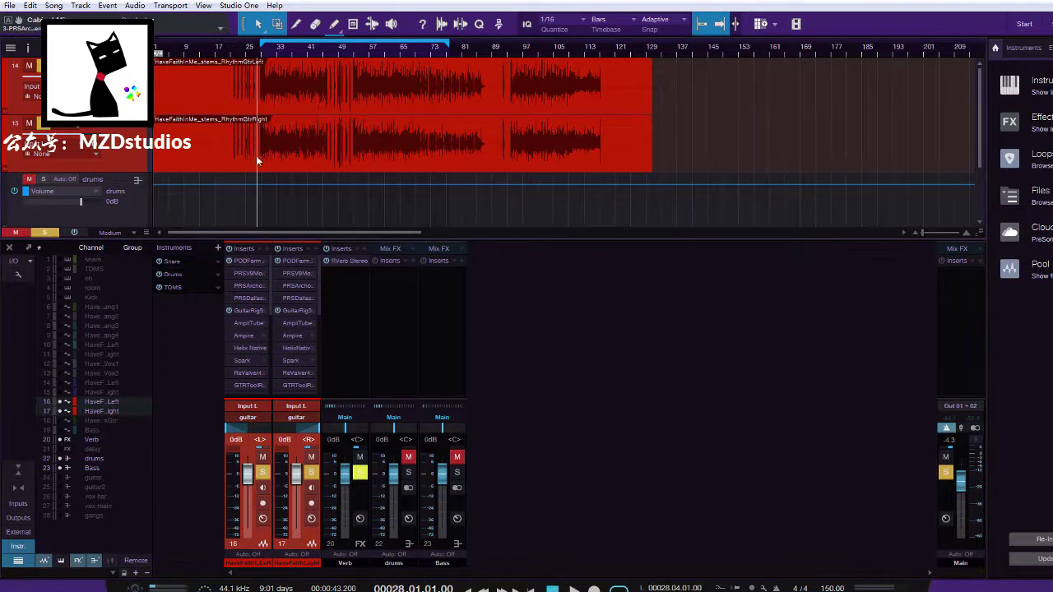
key("space")
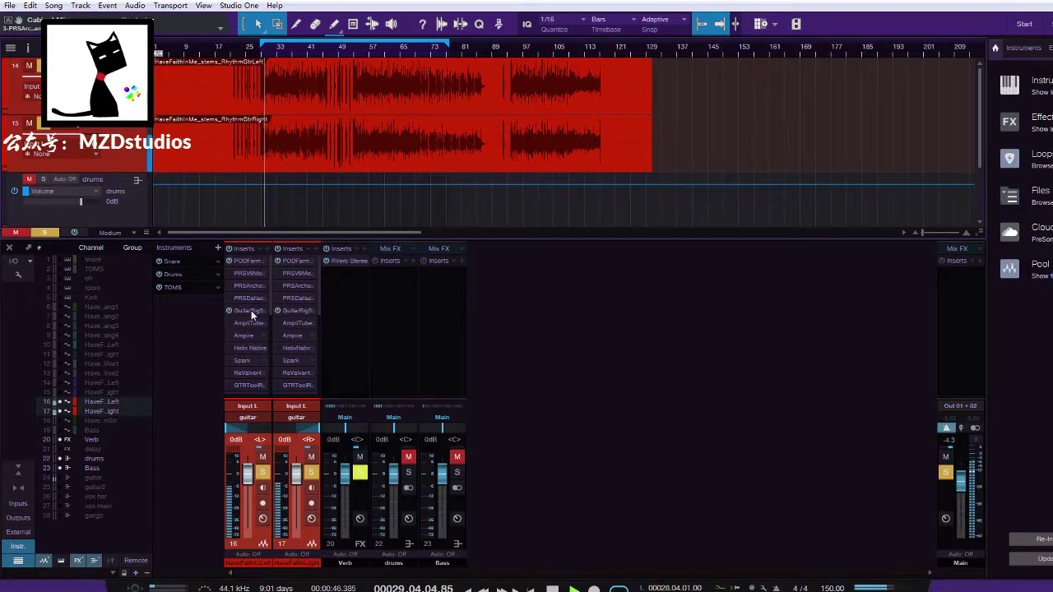
Deactivate Guitar Rig 5 and compare the PRS amps on both guitar channels, ending with PRS V9 active
left_click(229, 310)
left_click(230, 286)
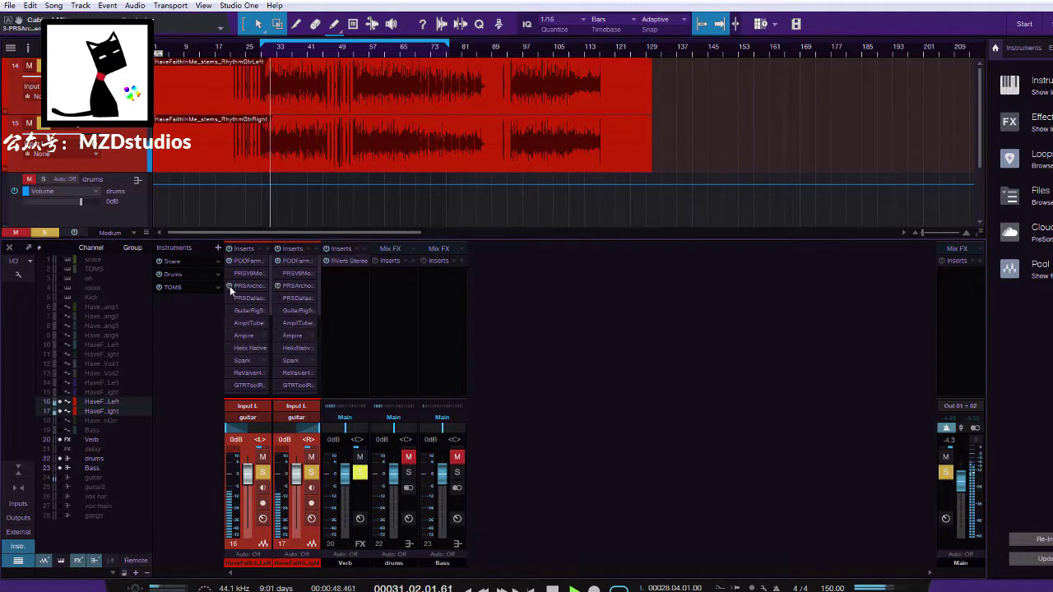
left_click(230, 286)
left_click(229, 297)
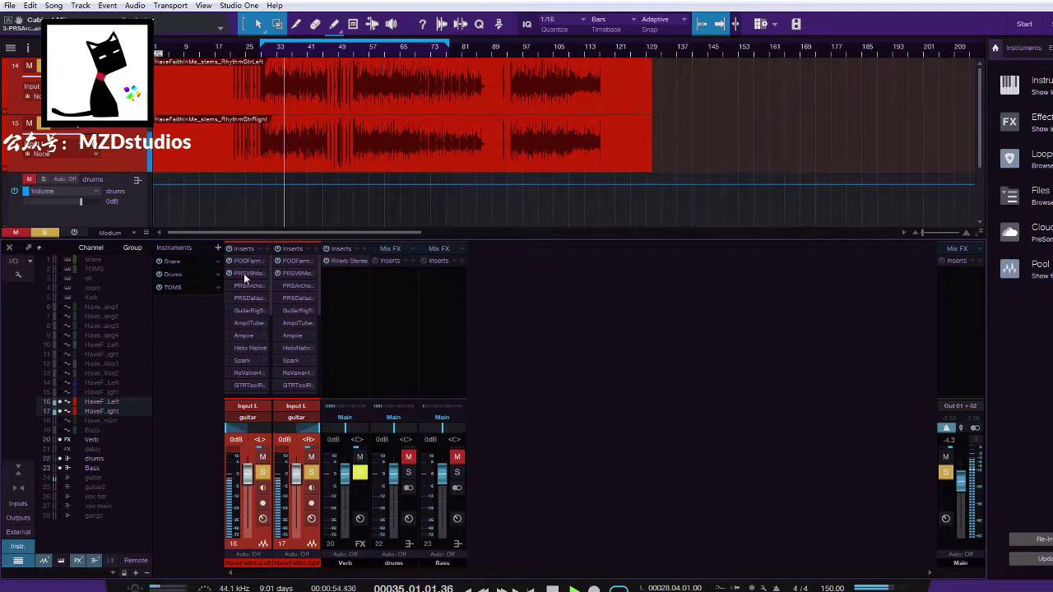
Set the left channel's PRS V9 output to 5.6 and check the right channel's V9
double_click(234, 273)
left_click_drag(801, 384, 800, 351)
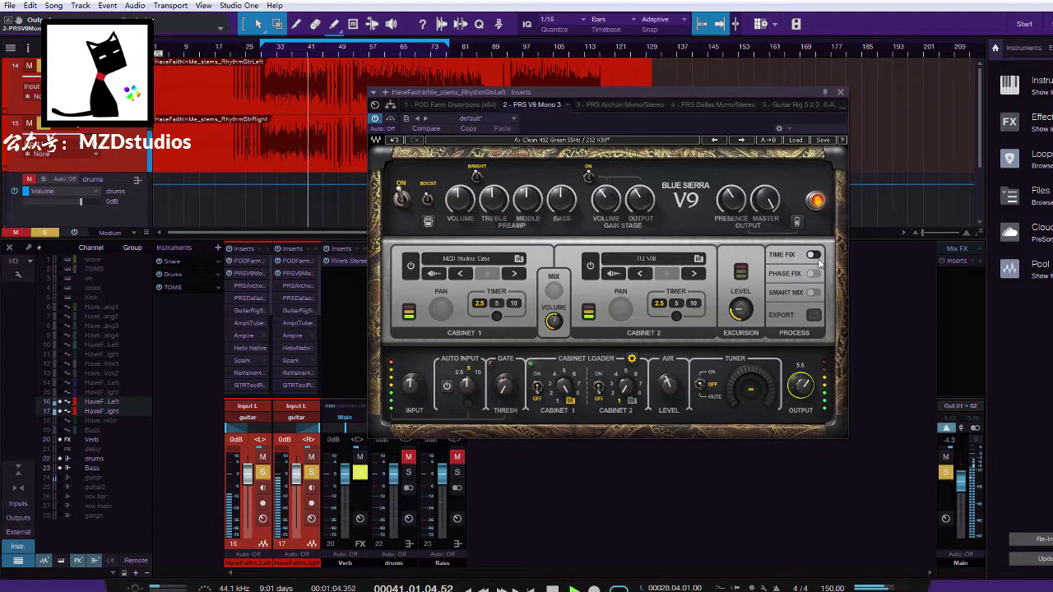
left_click(840, 92)
left_click(296, 274)
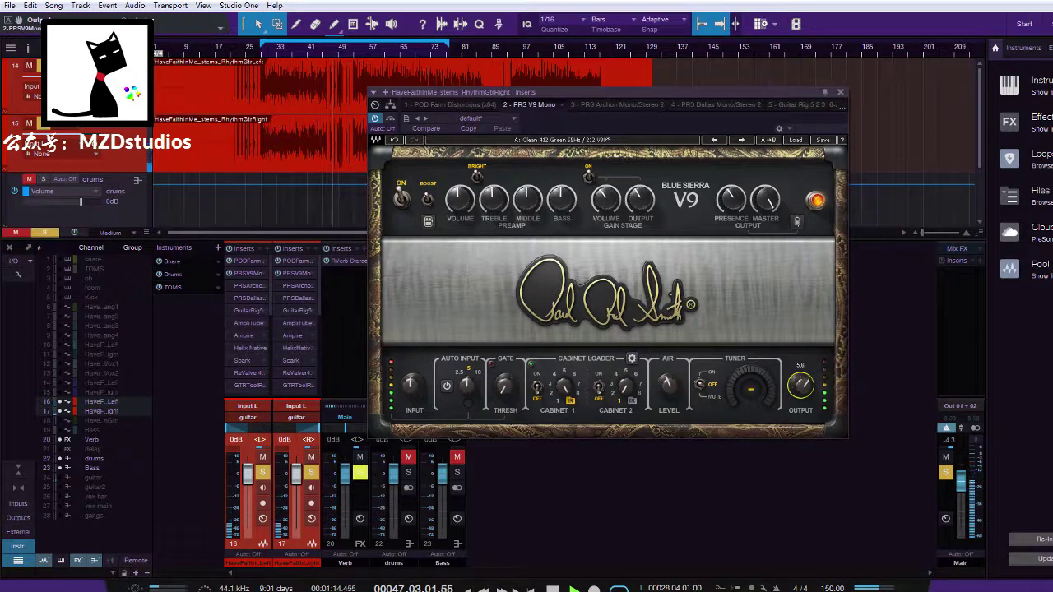
left_click(840, 91)
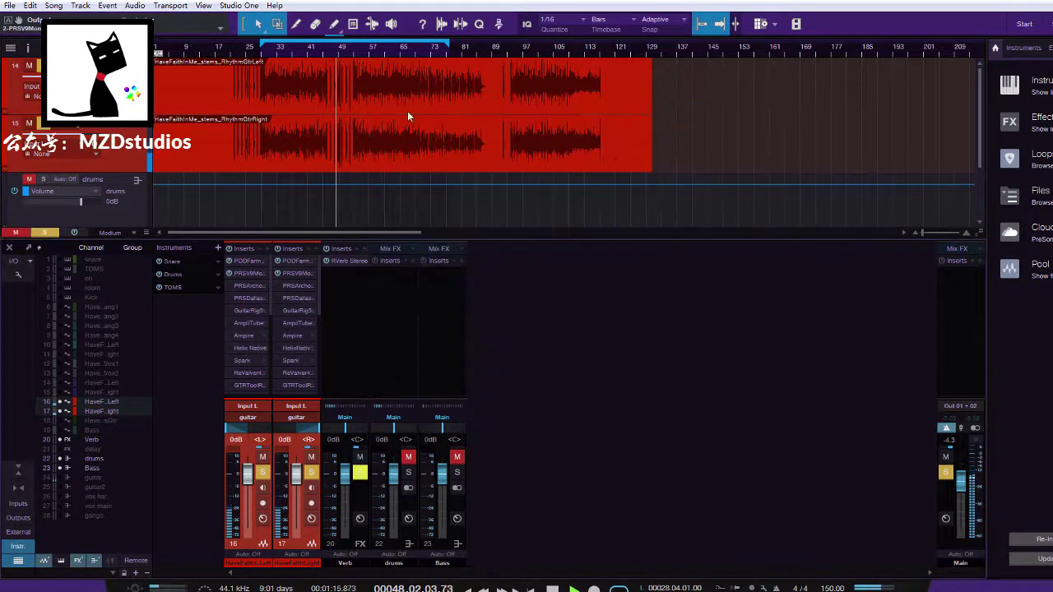
Replay from bar 29 and step both guitar channels from PRS V9 through Archon and Dallas to Guitar Rig 5
left_click(263, 54)
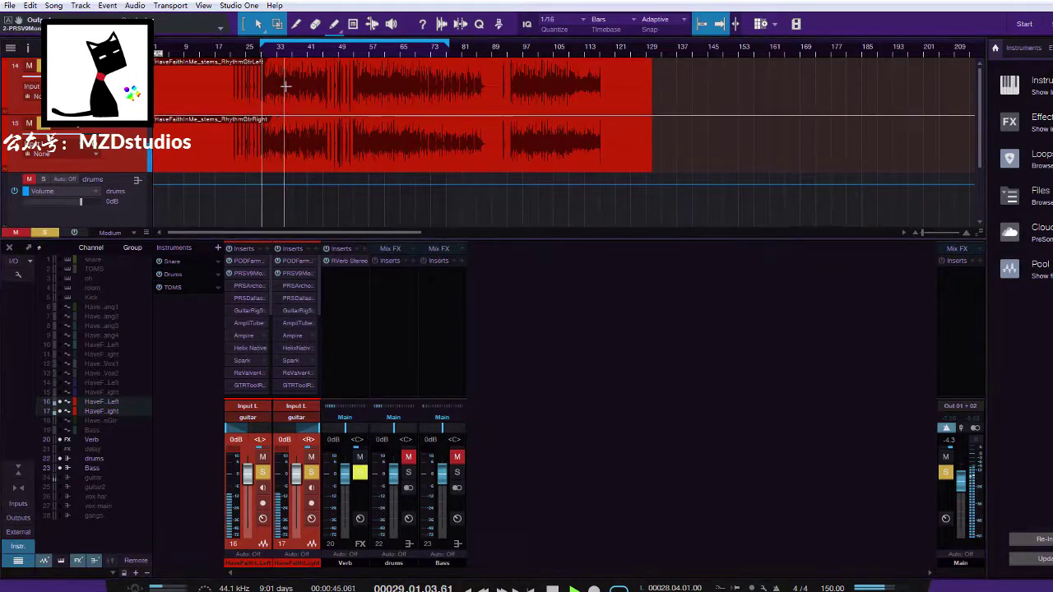
left_click(230, 273)
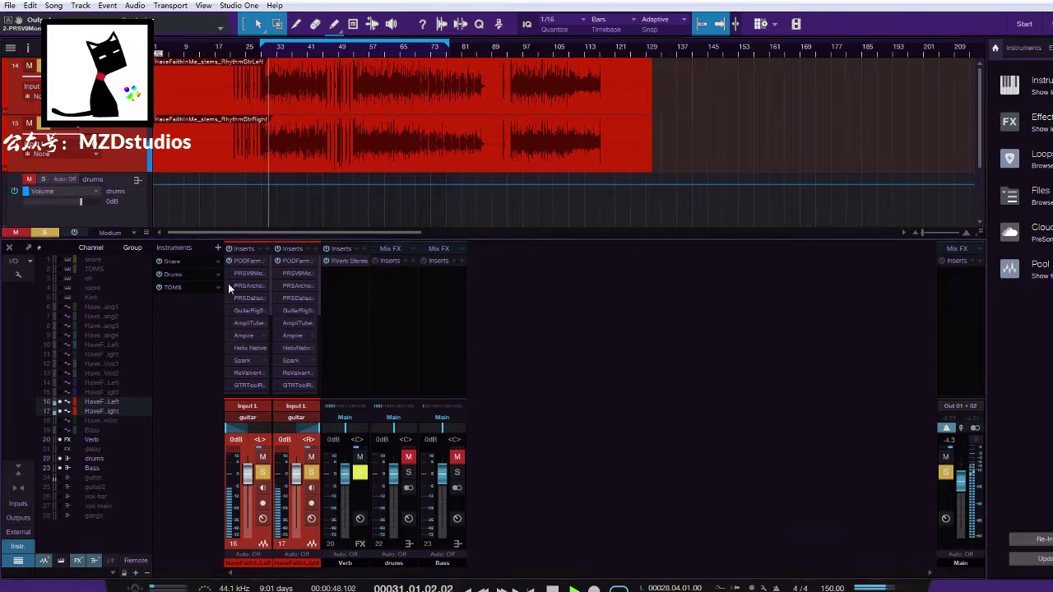
left_click(228, 284)
left_click(228, 284)
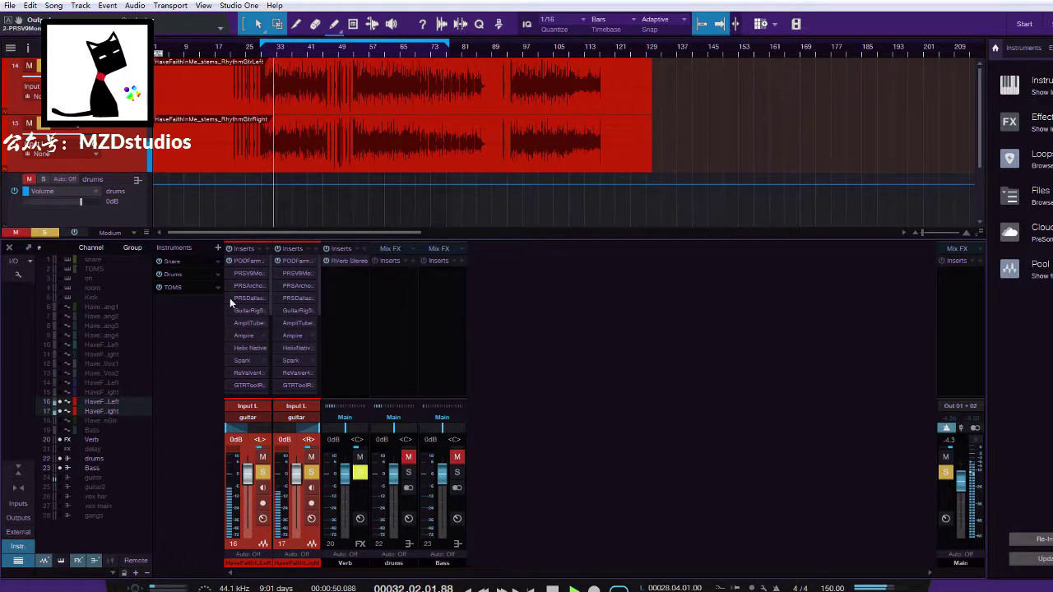
left_click(229, 298)
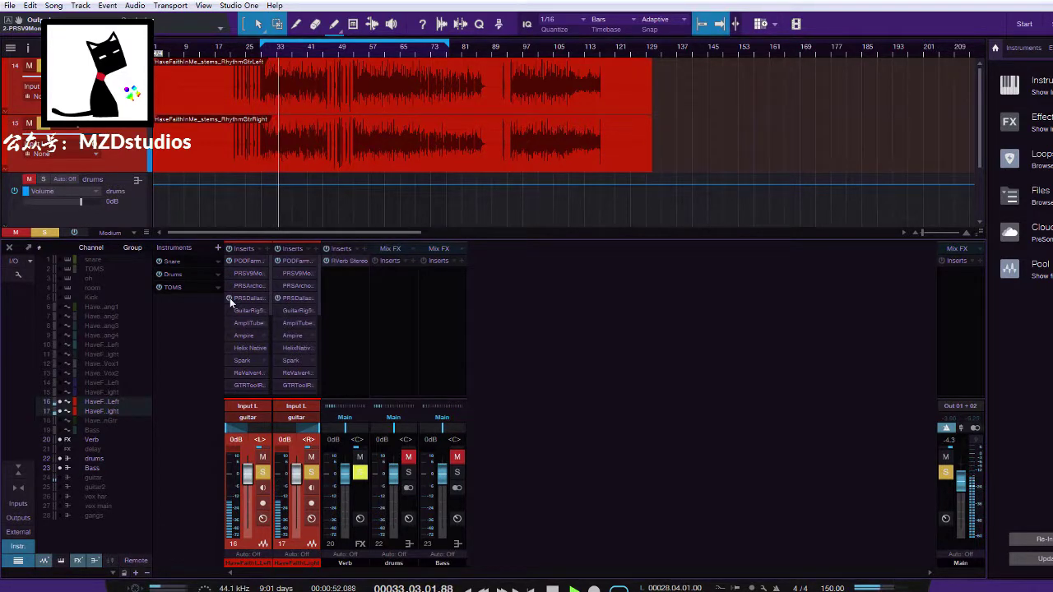
left_click(229, 297)
left_click(230, 310)
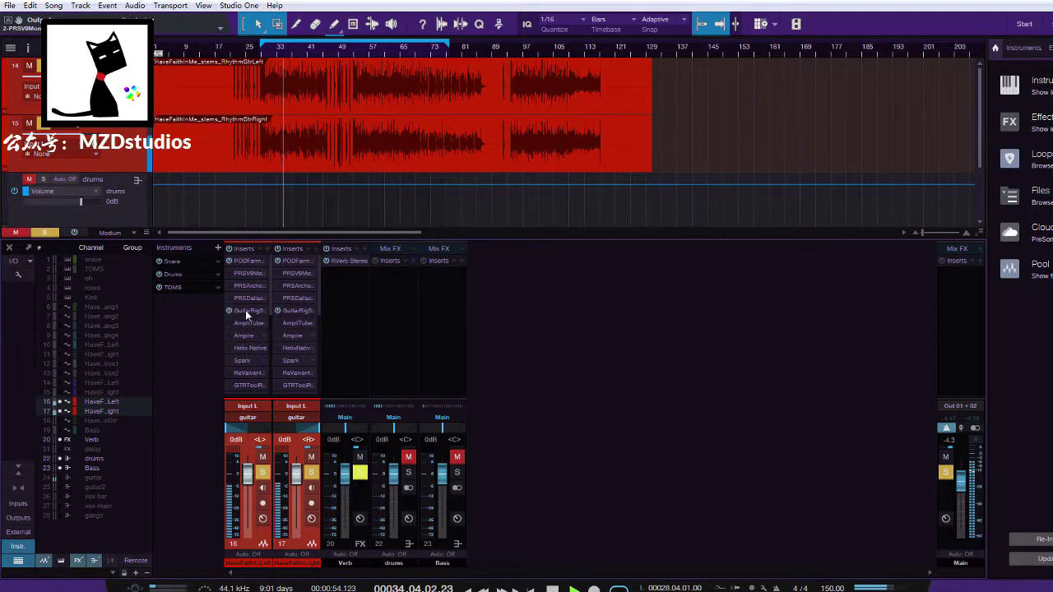
Replay Guitar Rig 5 from bar 29 and inspect the left channel's amp rack
left_click(260, 51)
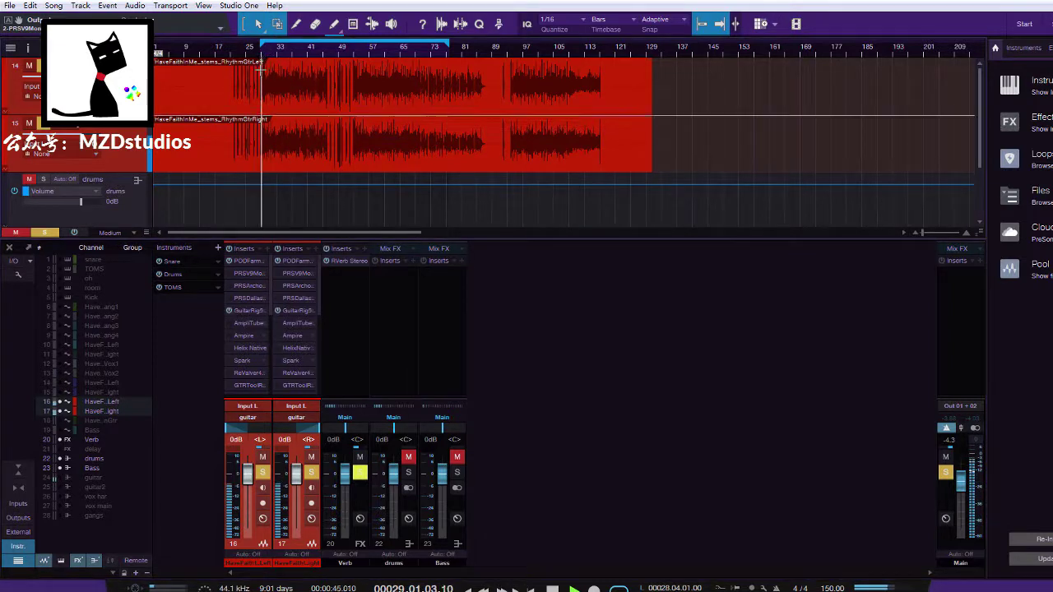
left_click(250, 311)
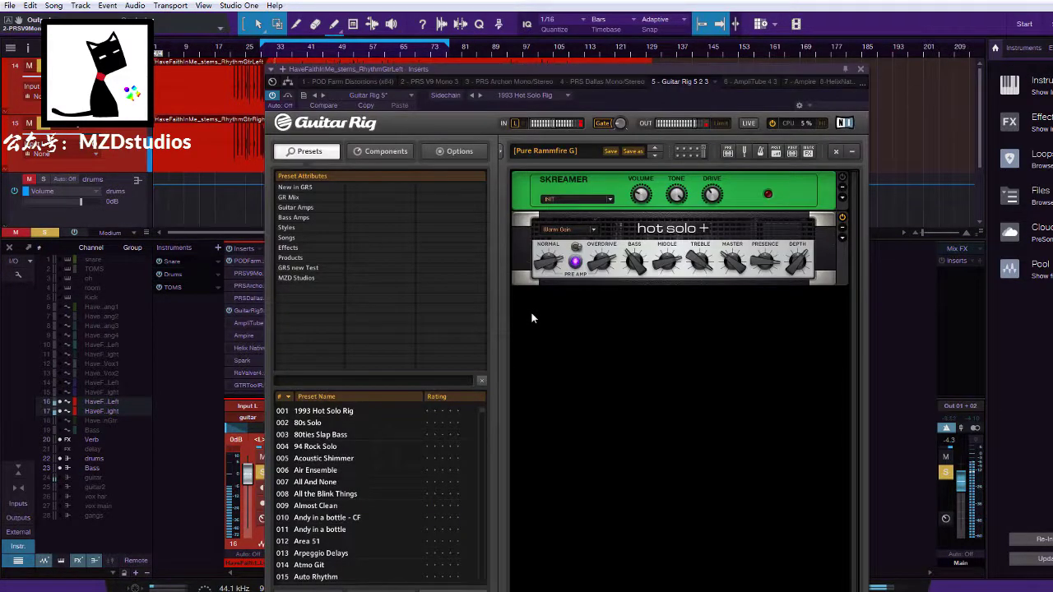
left_click(859, 69)
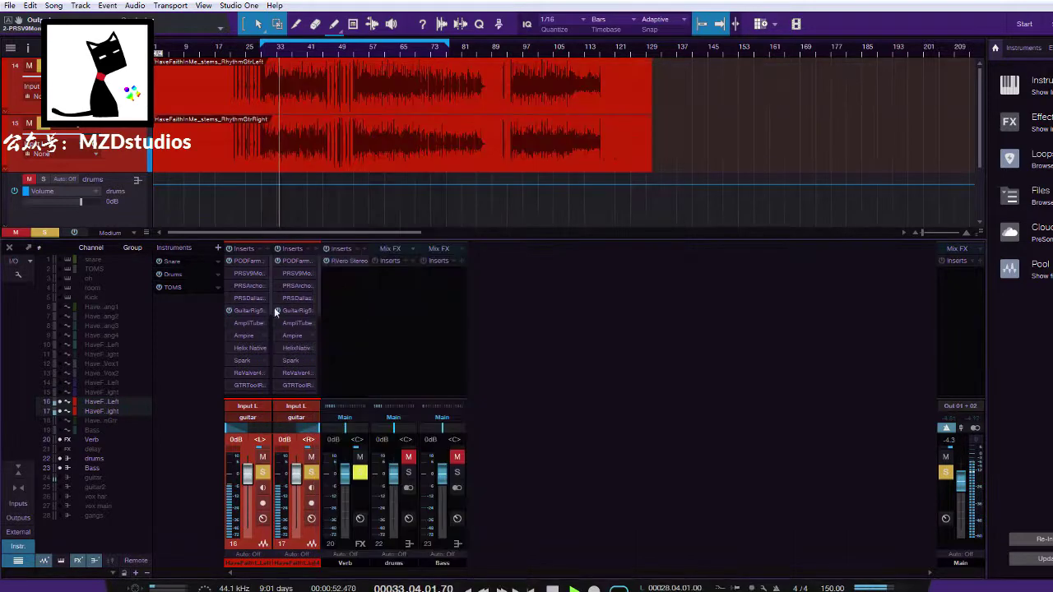
Audition AmpliTube 4 in place of Guitar Rig 5 and inspect Amp A on the left guitar channel
left_click(230, 323)
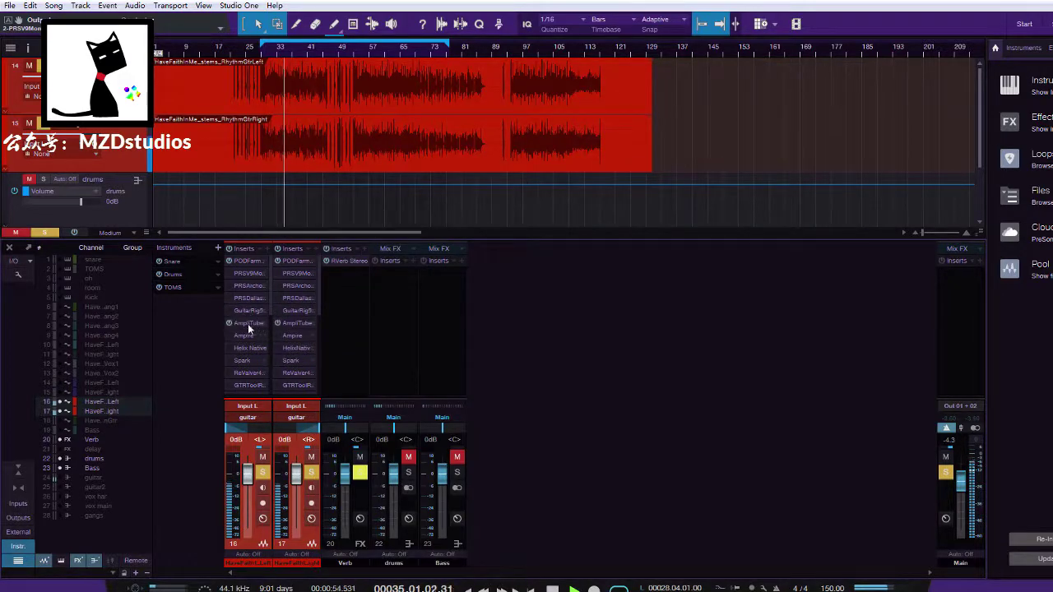
left_click(245, 323)
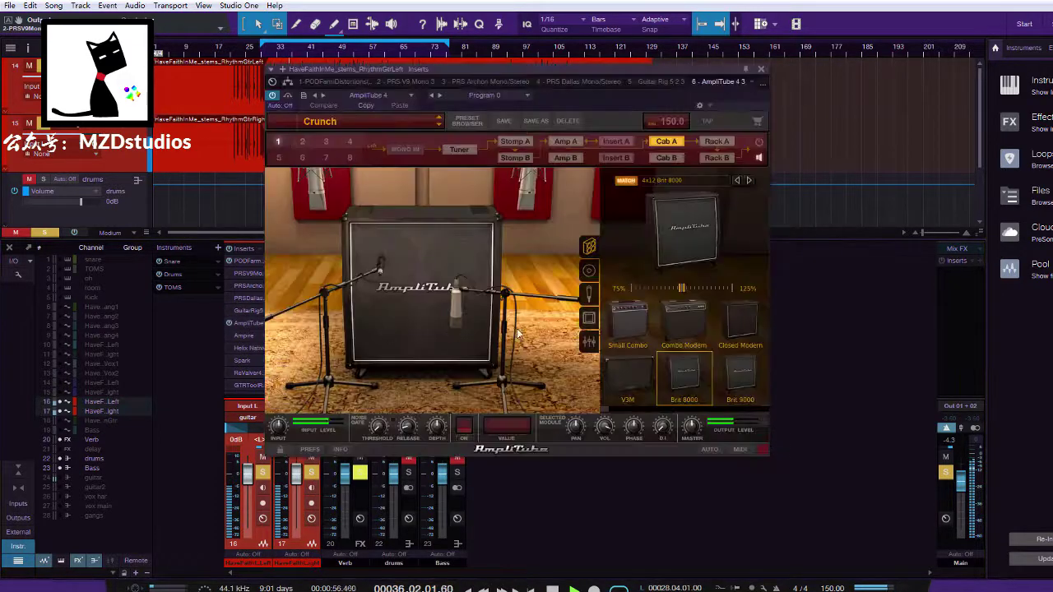
left_click(560, 143)
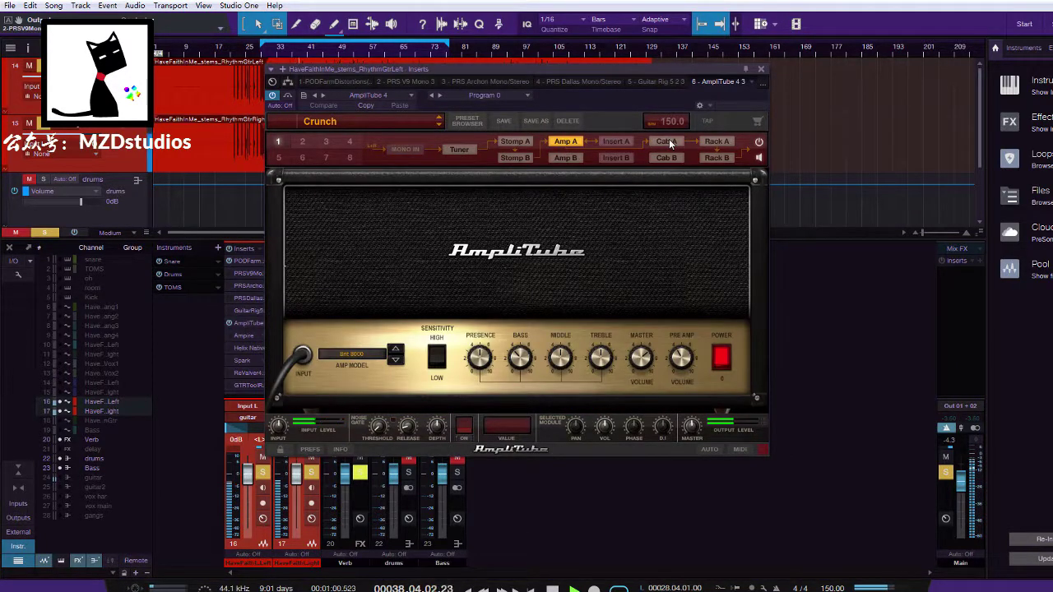
left_click(760, 70)
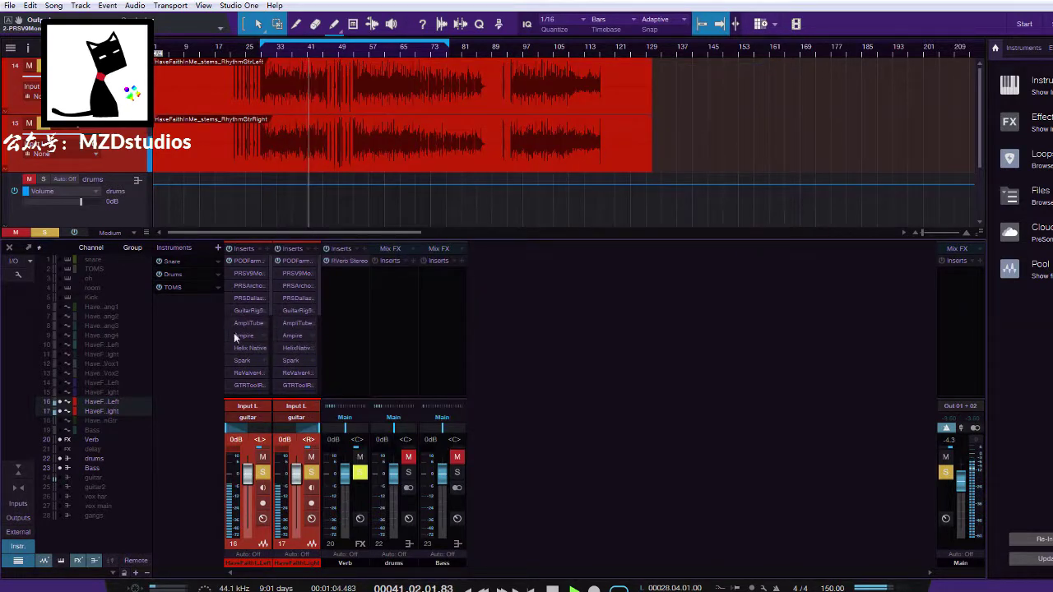
Activate Ampire on both guitar channels and audition it from bar 29 with the left channel's Ampire open
left_click(264, 55)
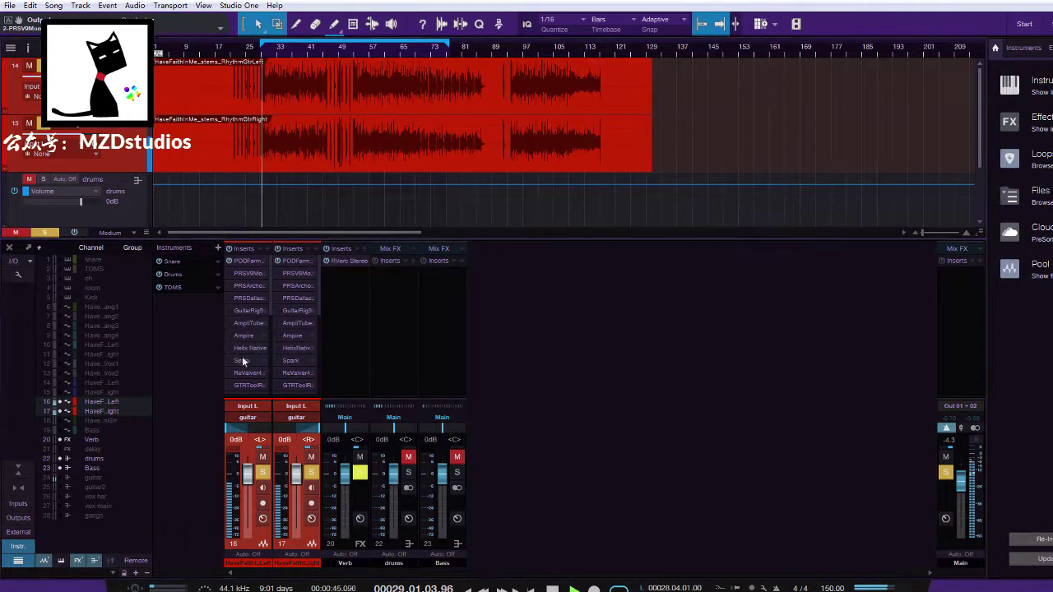
left_click(261, 55)
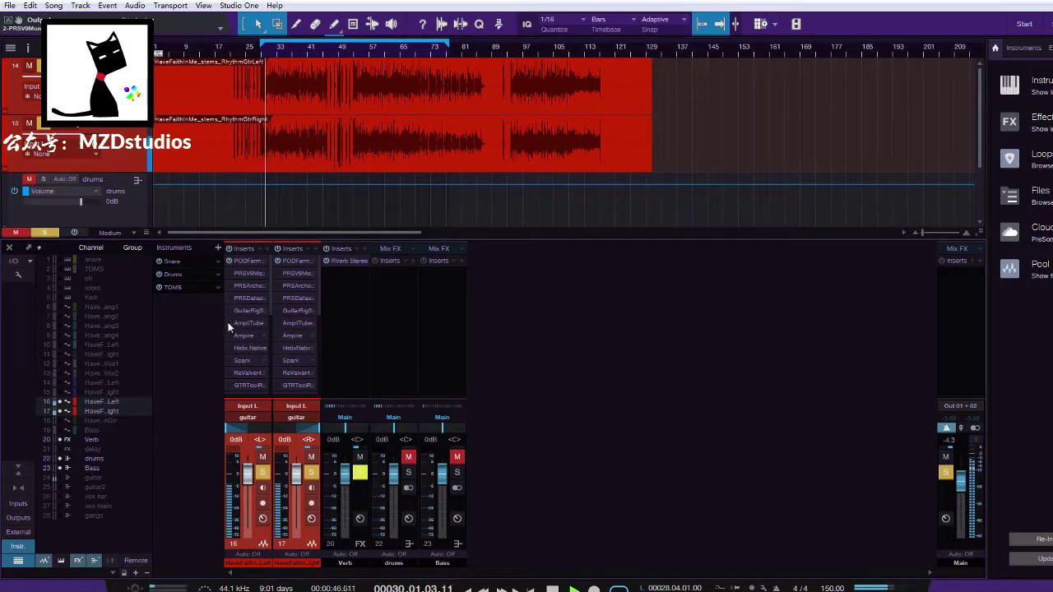
left_click(244, 335)
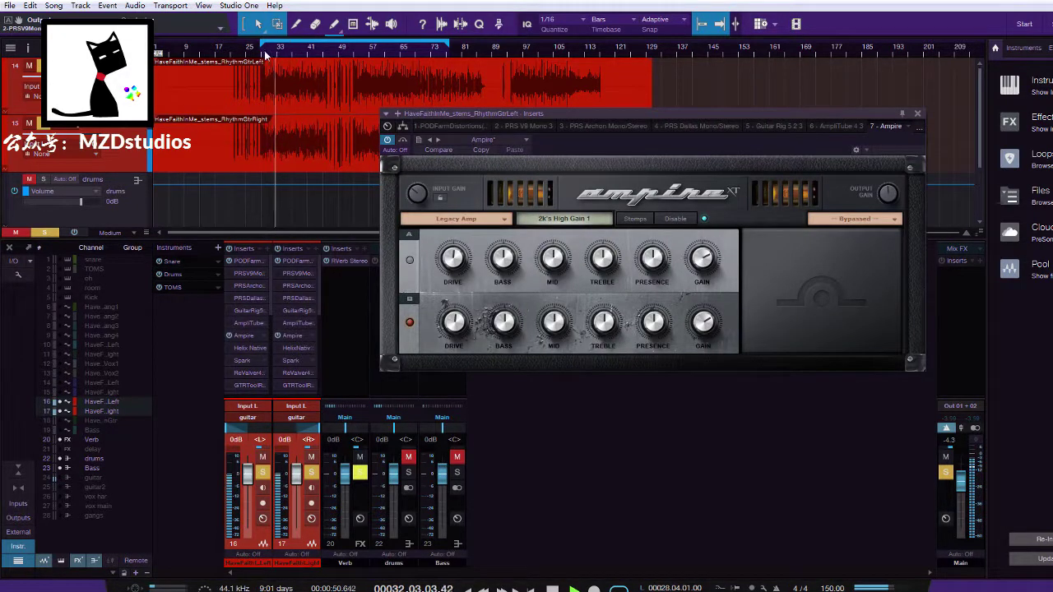
left_click(262, 55)
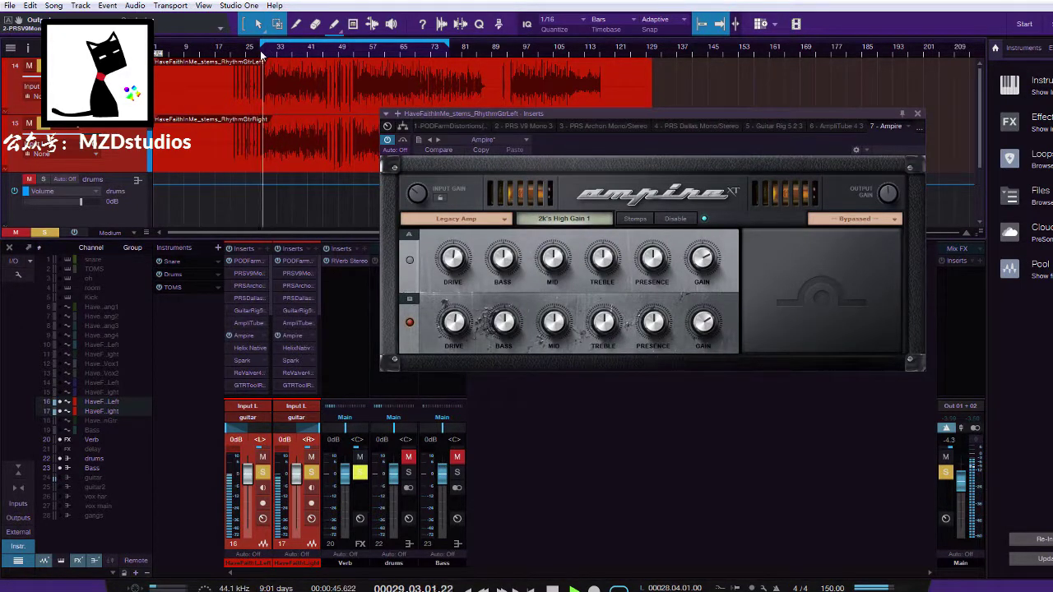
Set the left Ampire's amp to 50's Rock'n'Roll Amp and check the right channel's Ampire while replaying from bar 29
left_click(564, 218)
left_click(581, 245)
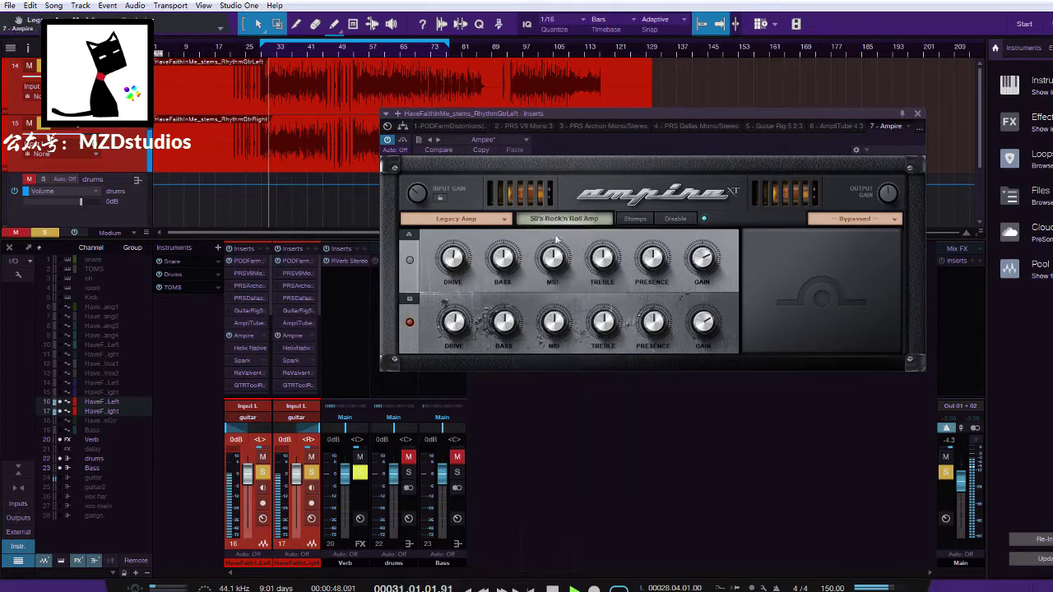
left_click(917, 113)
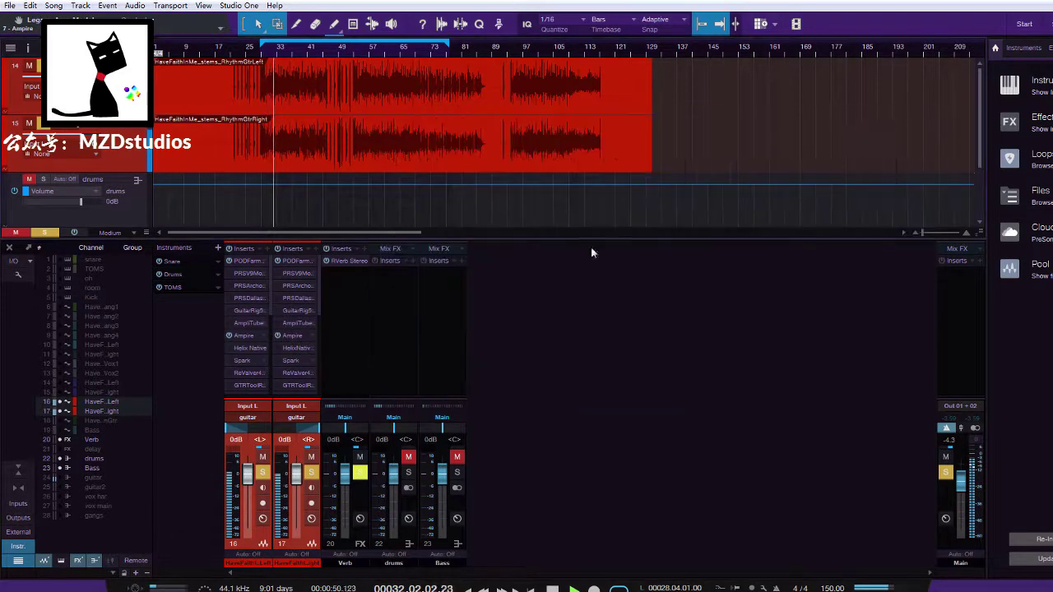
left_click(281, 337)
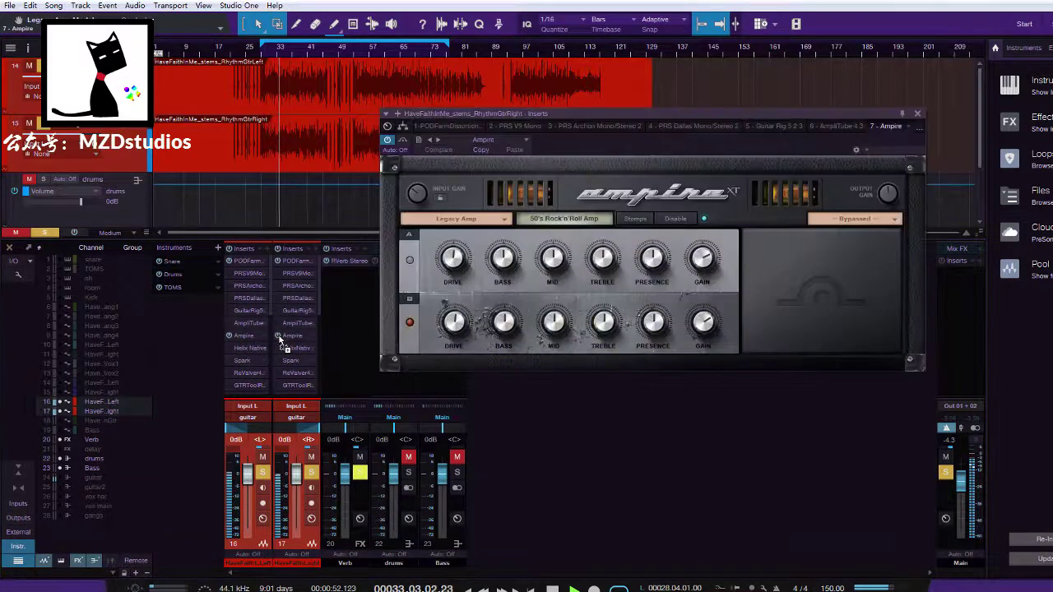
left_click(259, 55)
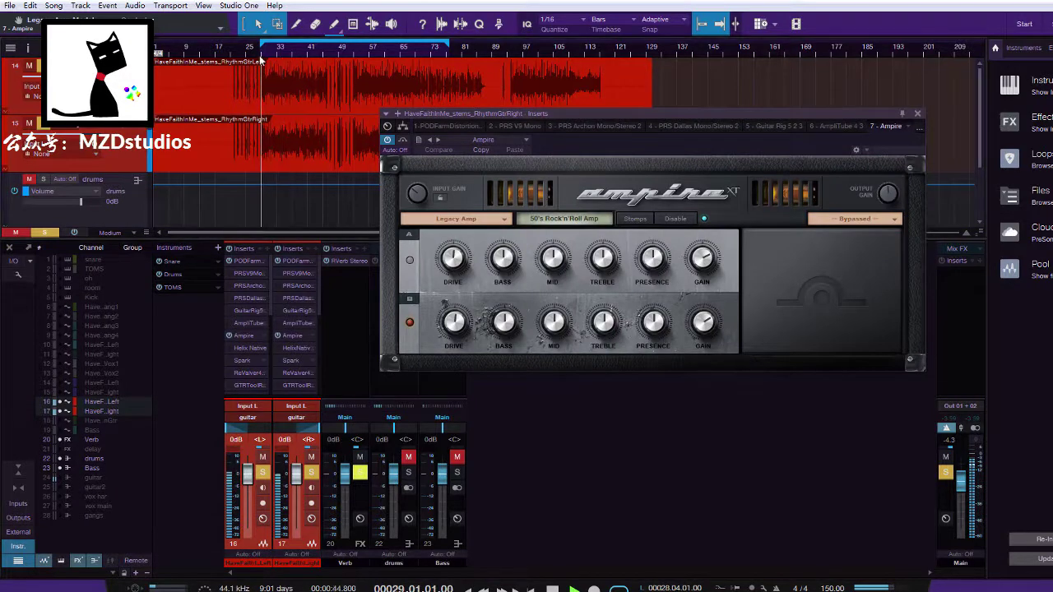
Set the right Ampire's amp to 80's British Sheriff and check the left guitar channel's Ampire
left_click(580, 219)
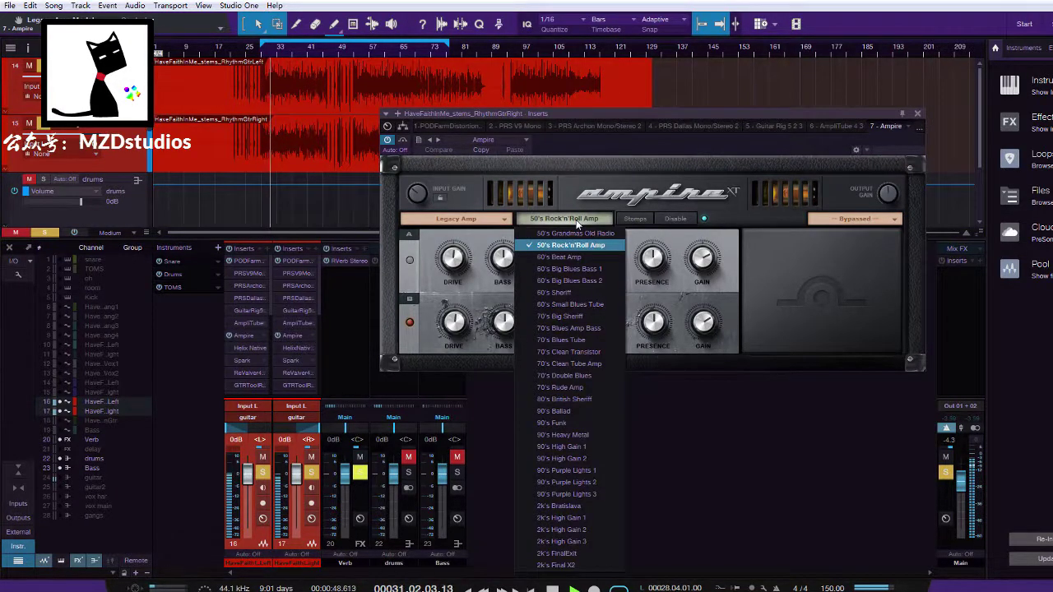
left_click(591, 400)
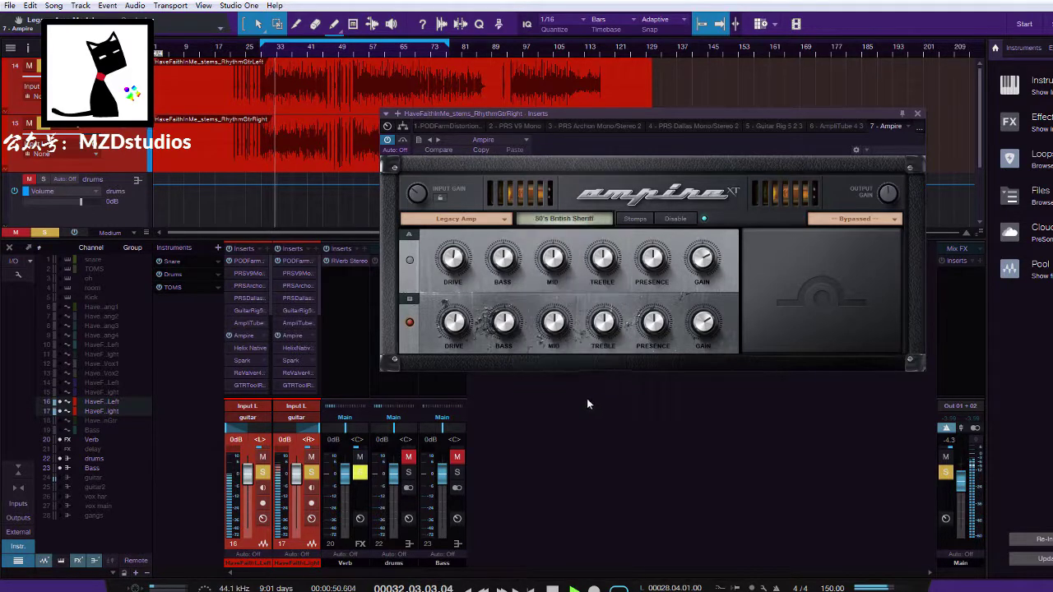
left_click(917, 112)
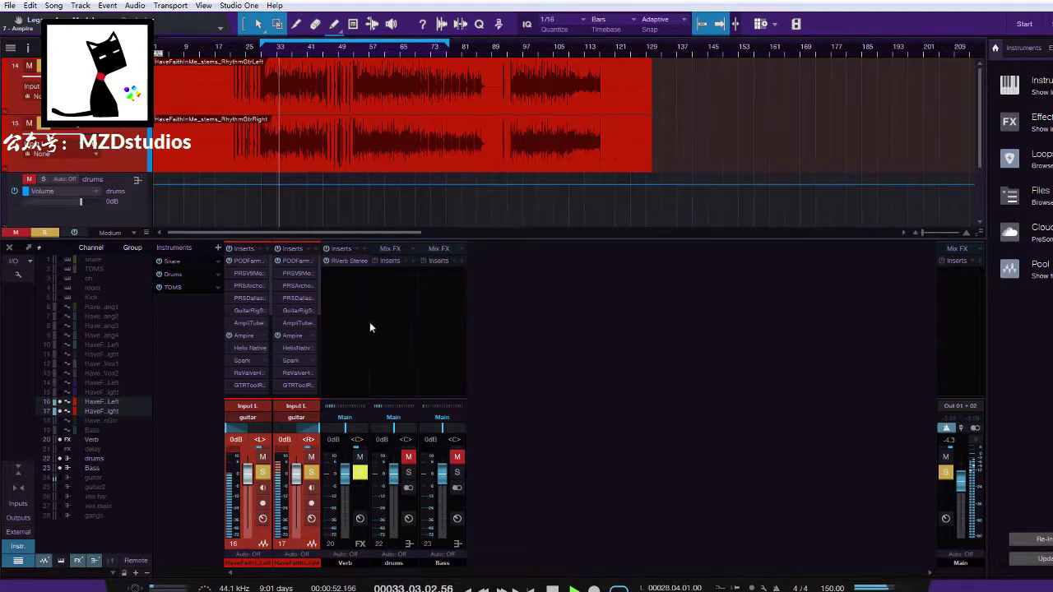
left_click(250, 335)
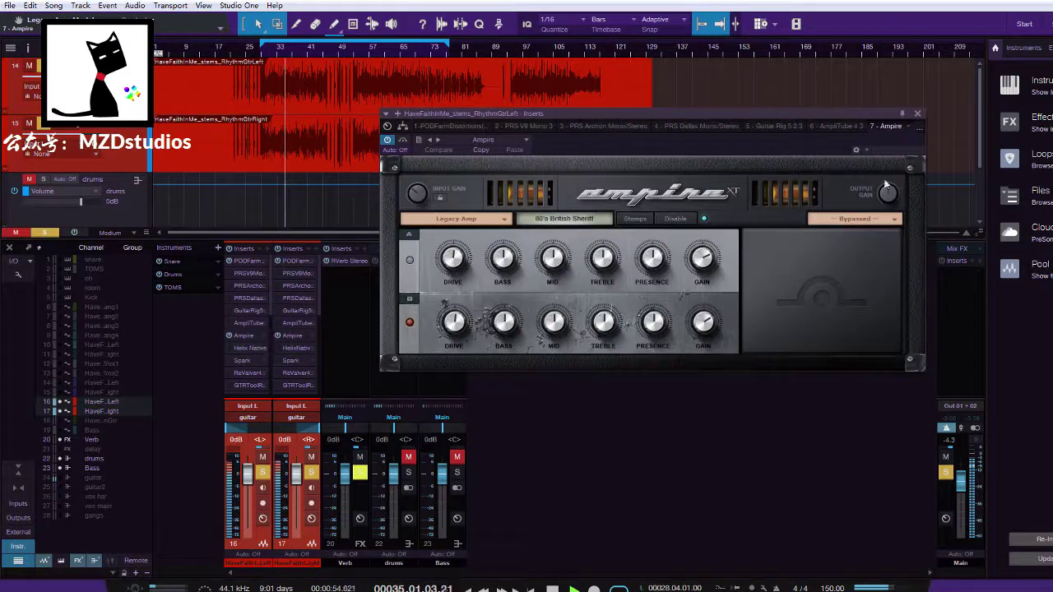
left_click(917, 114)
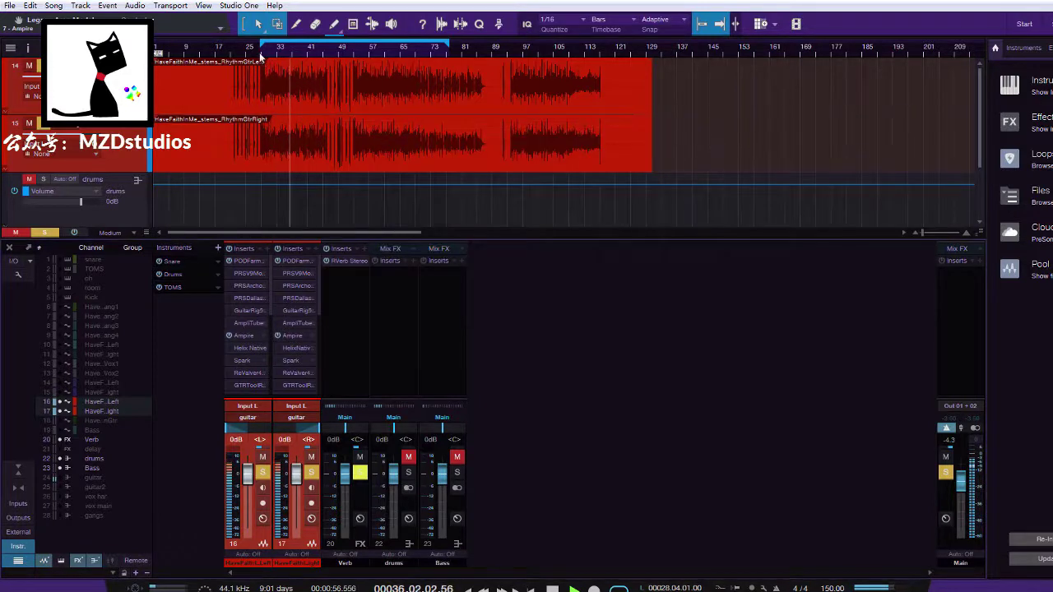
Audition Helix Native from bar 29, showing its amp models as a grid, and inspect Spark on the left guitar channel
left_click(261, 55)
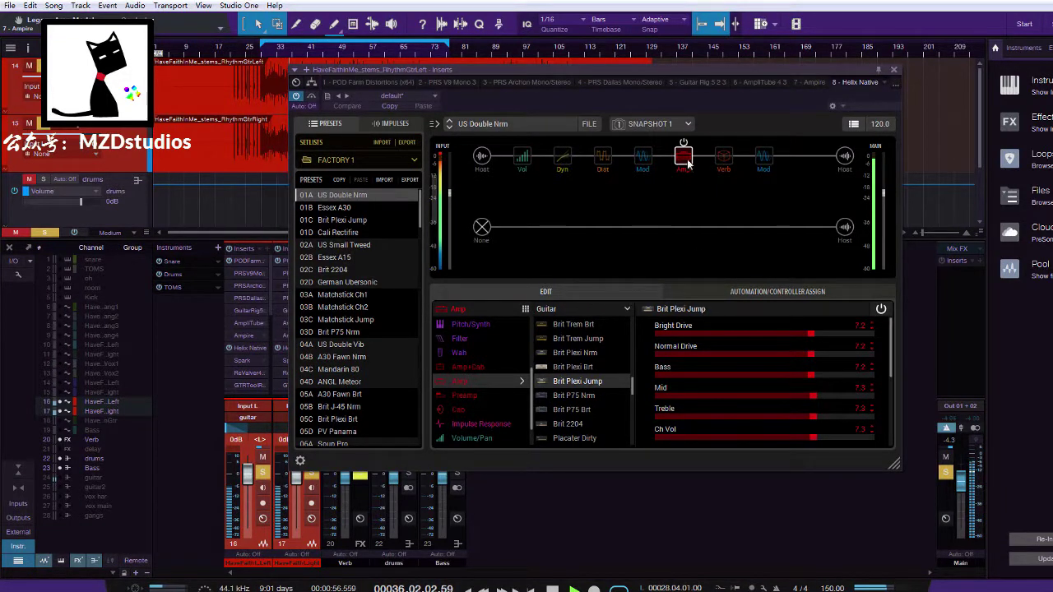
left_click(526, 311)
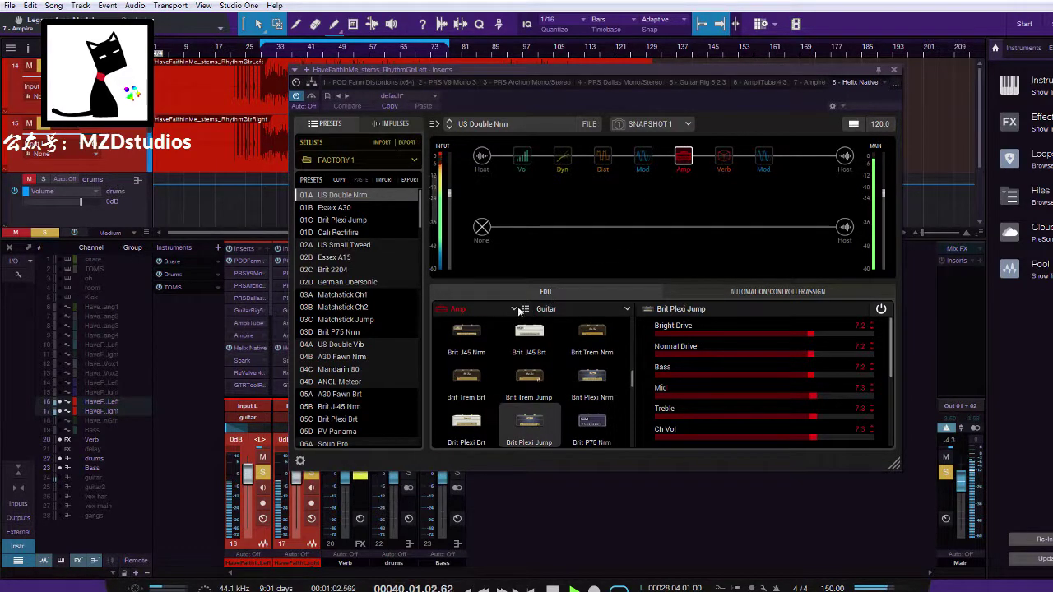
left_click(894, 69)
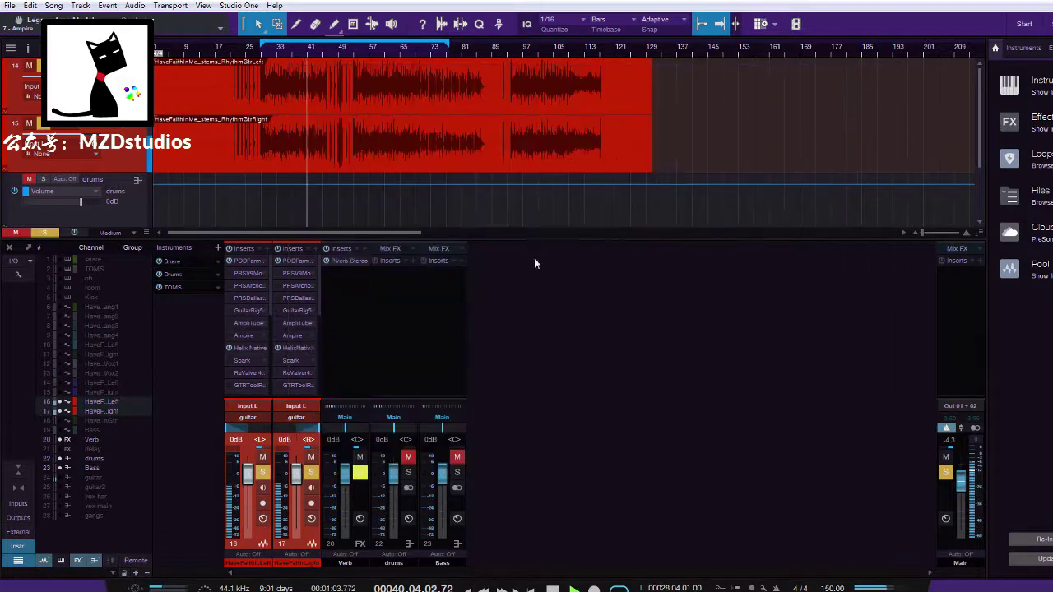
left_click(245, 362)
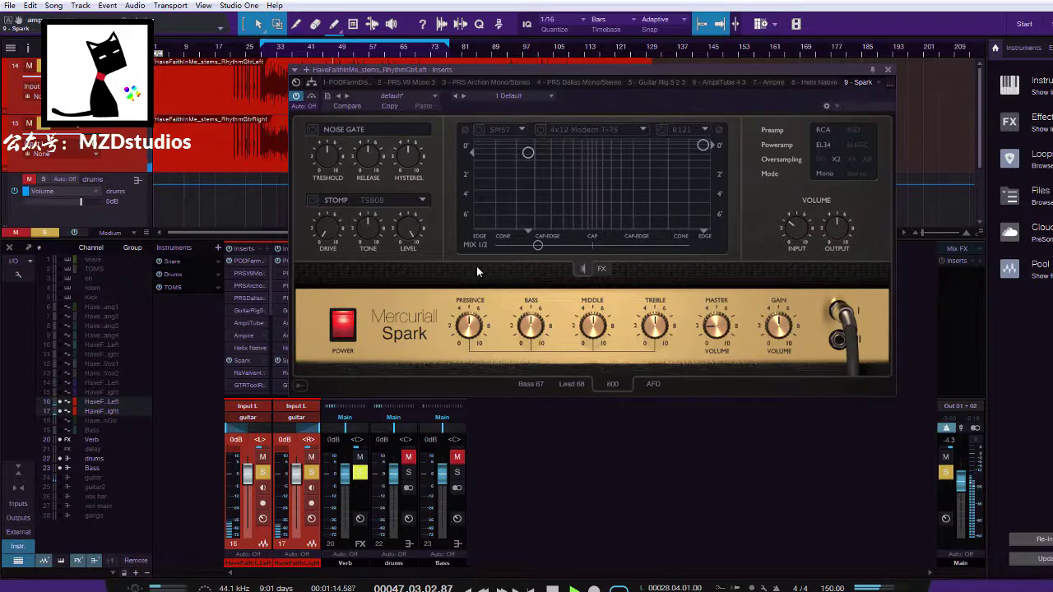
left_click(887, 69)
Audition ReValver 4 from bar 29 and inspect GTR Tool Rack on the left guitar channel
left_click(263, 55)
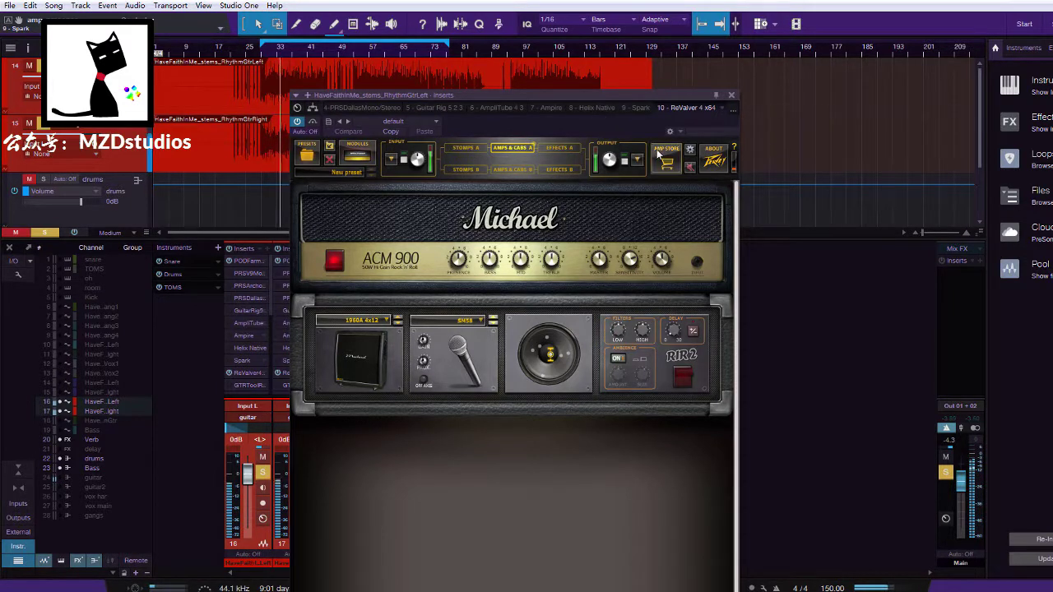
left_click(731, 98)
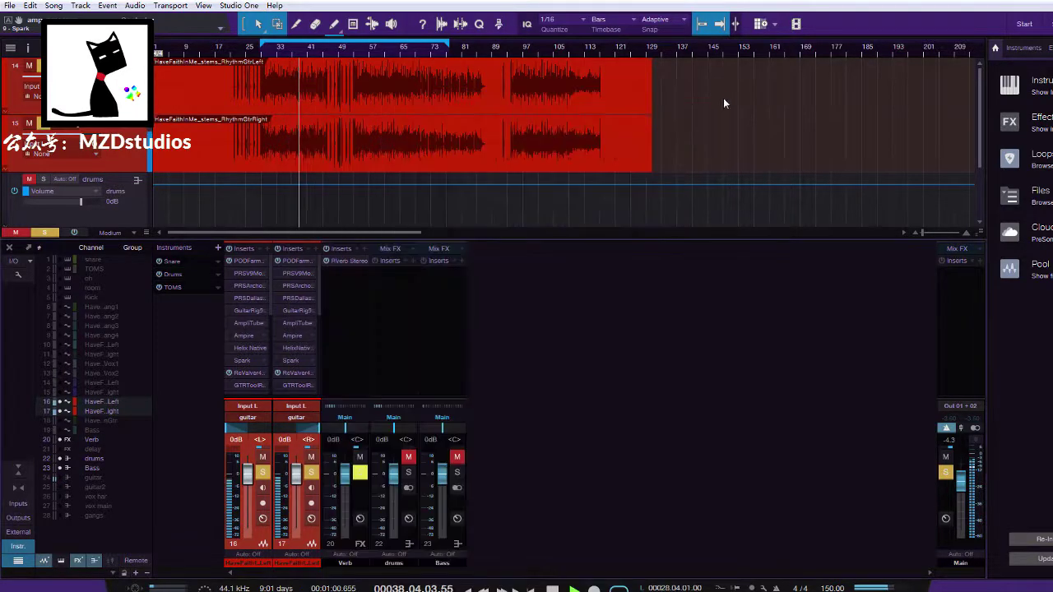
left_click(232, 385)
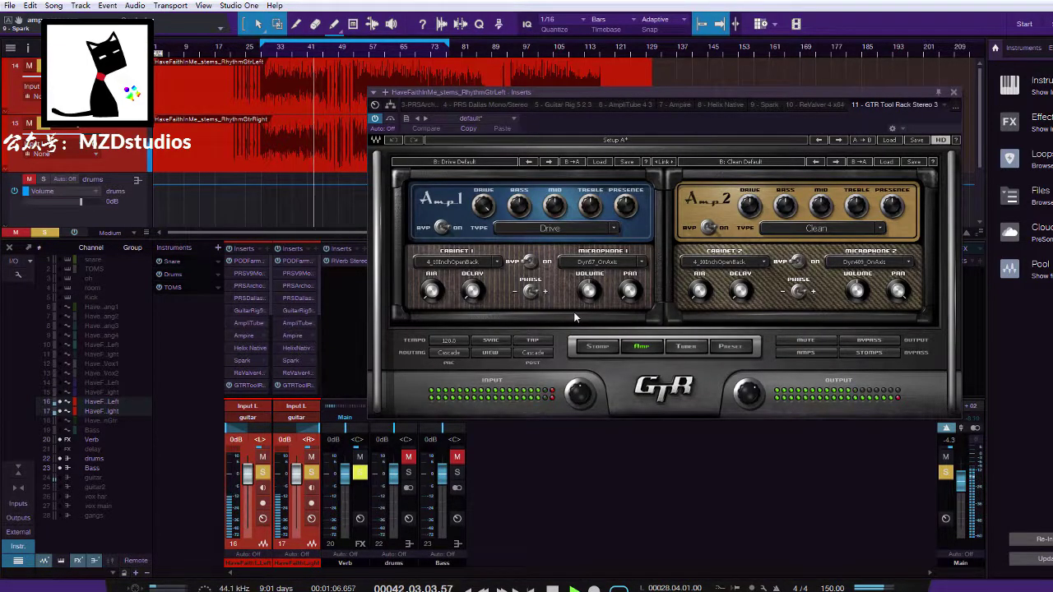
left_click(953, 92)
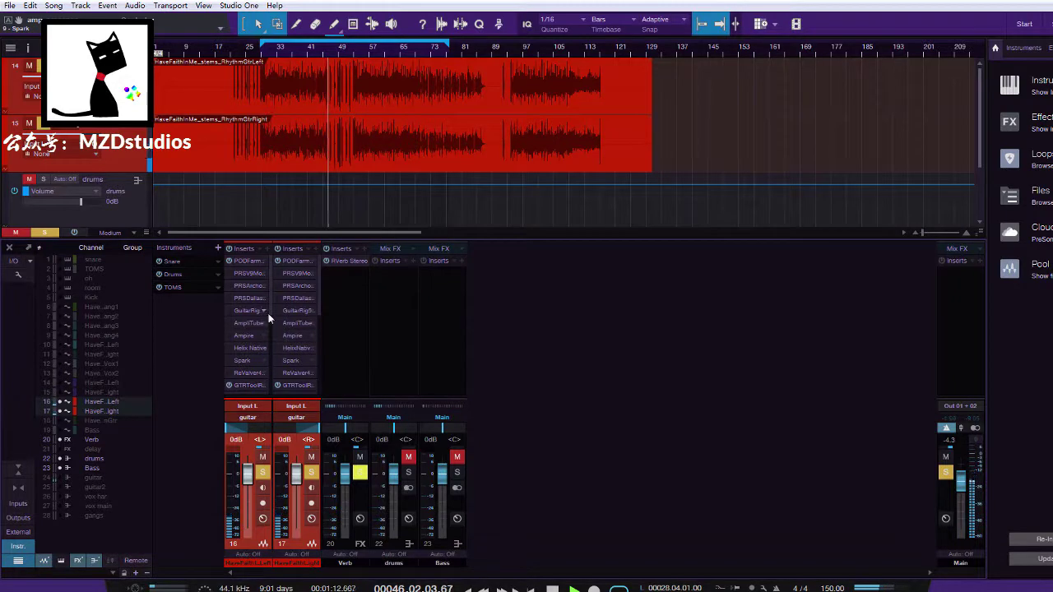
Enlarge the mixer to reveal the full insert list and inspect POD Farm 2's Brit J-800 amp on the left guitar channel
scroll(269, 319, "down", 3)
scroll(269, 338, "down", 3)
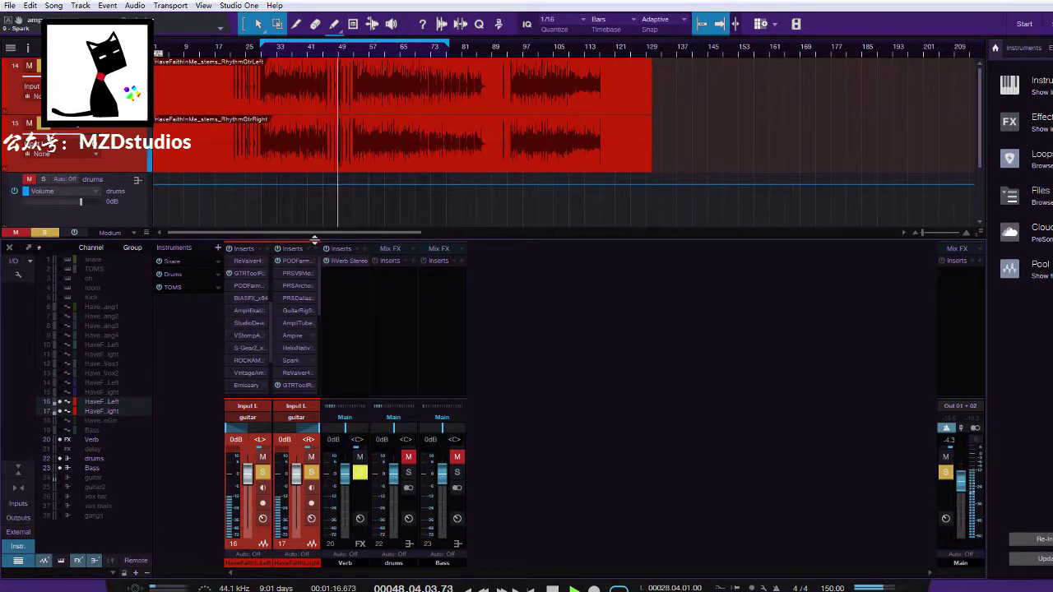
left_click_drag(318, 235, 314, 55)
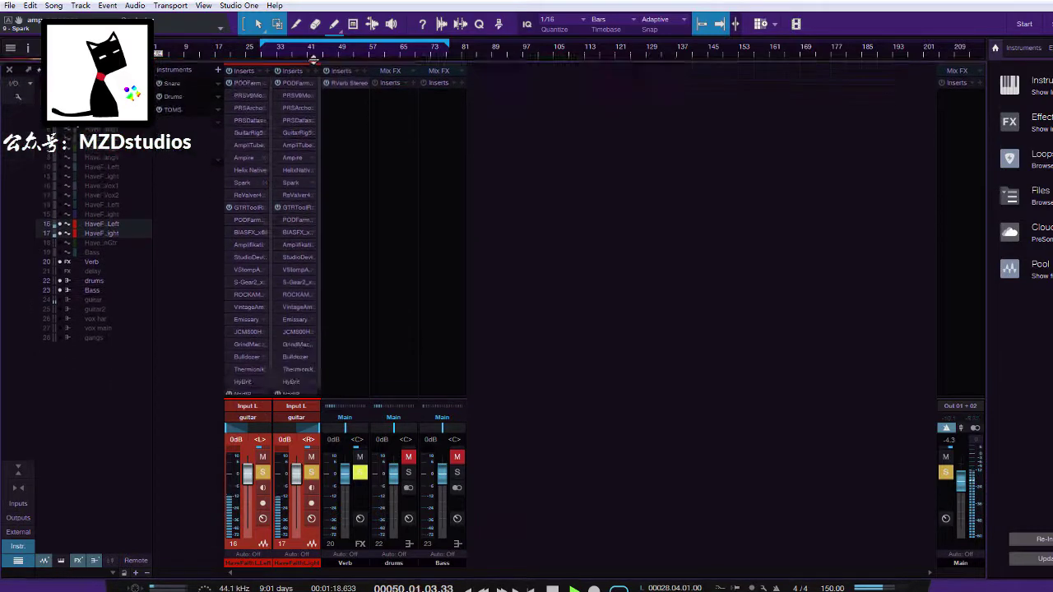
left_click(247, 219)
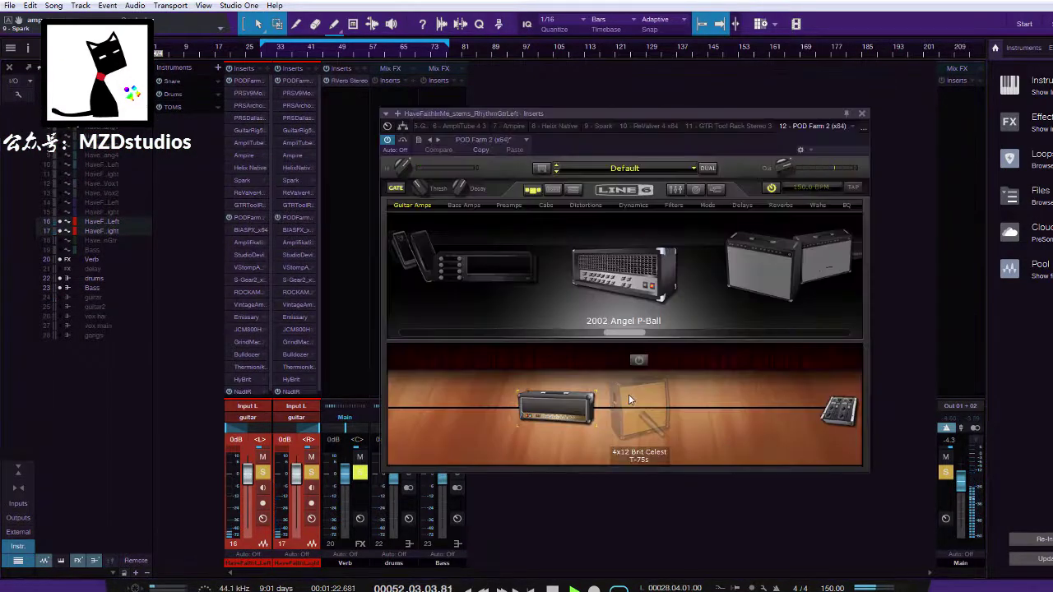
left_click(564, 405)
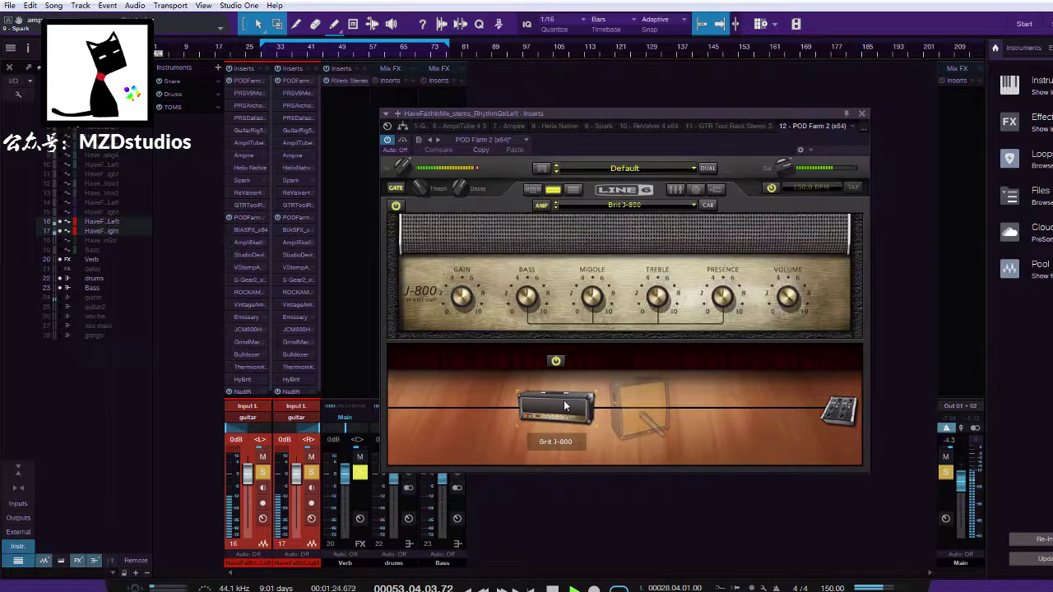
left_click(862, 115)
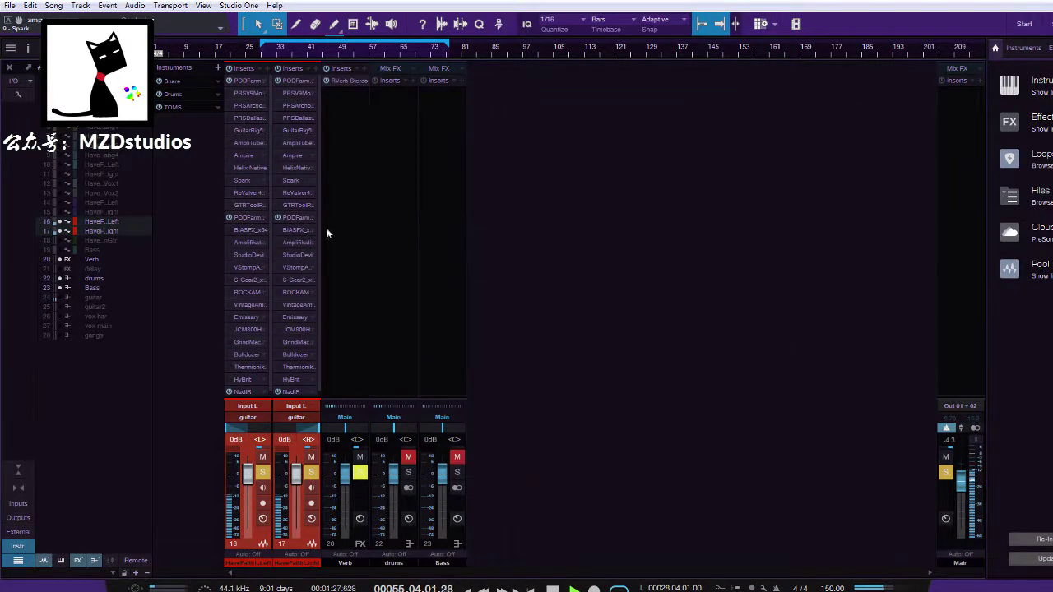
Open BIAS FX on the left guitar channel and compare its sound with POD Farm 2 and GTR Tool Rack
left_click(247, 230)
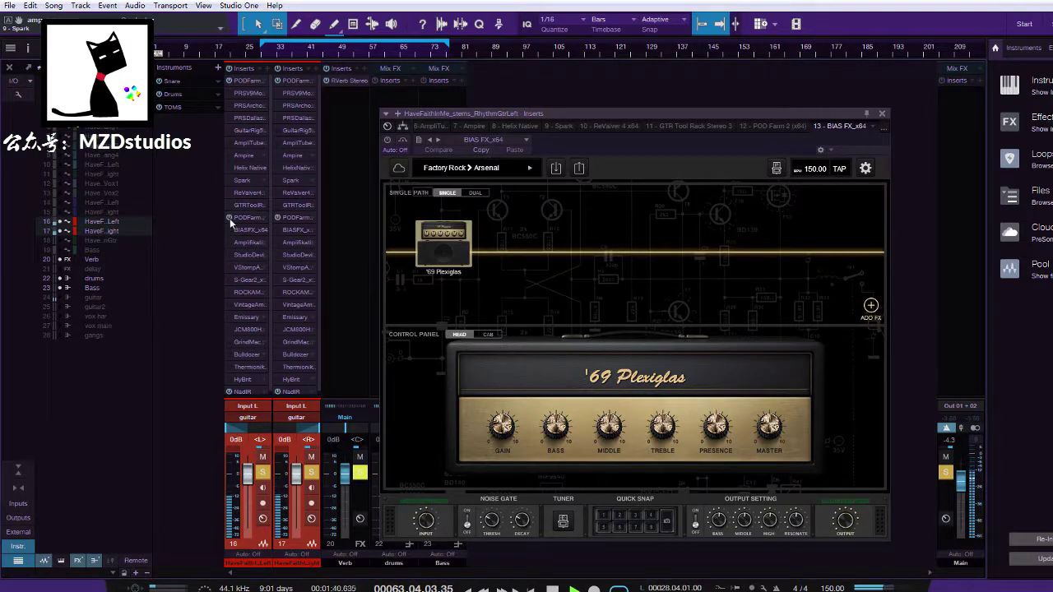
left_click(229, 226)
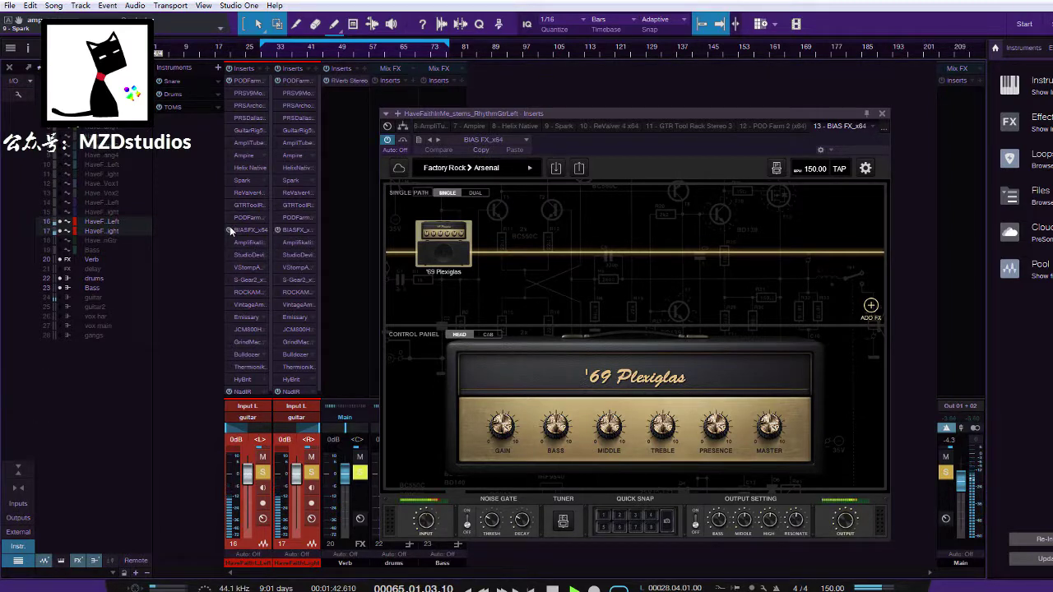
left_click(230, 226)
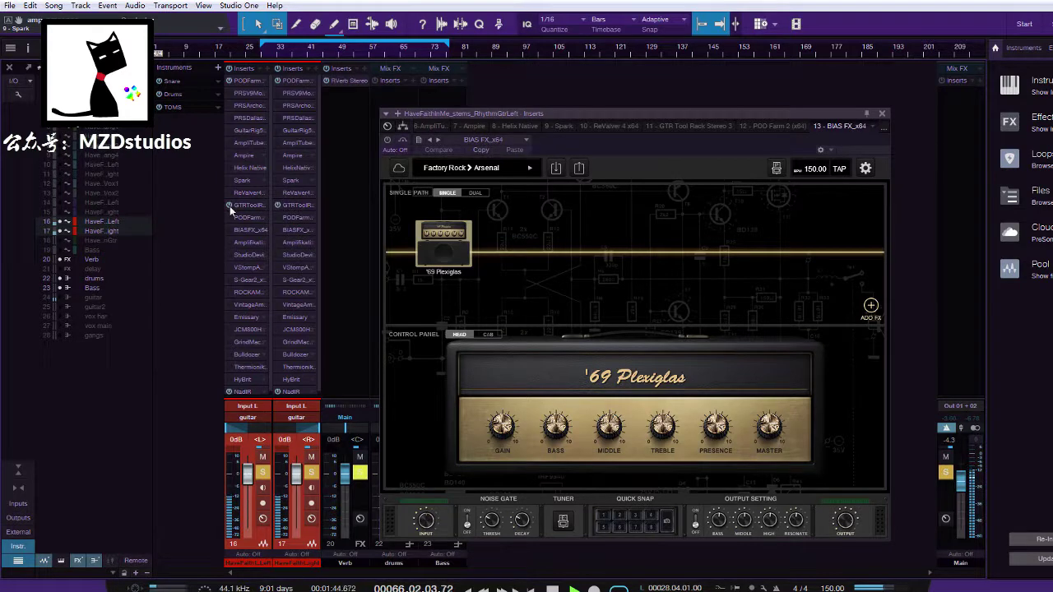
Inspect AmplifikationLite, Studio Devil AMP, VStomp Amp and S-Gear2 in turn on the left guitar channel during playback
left_click(229, 243)
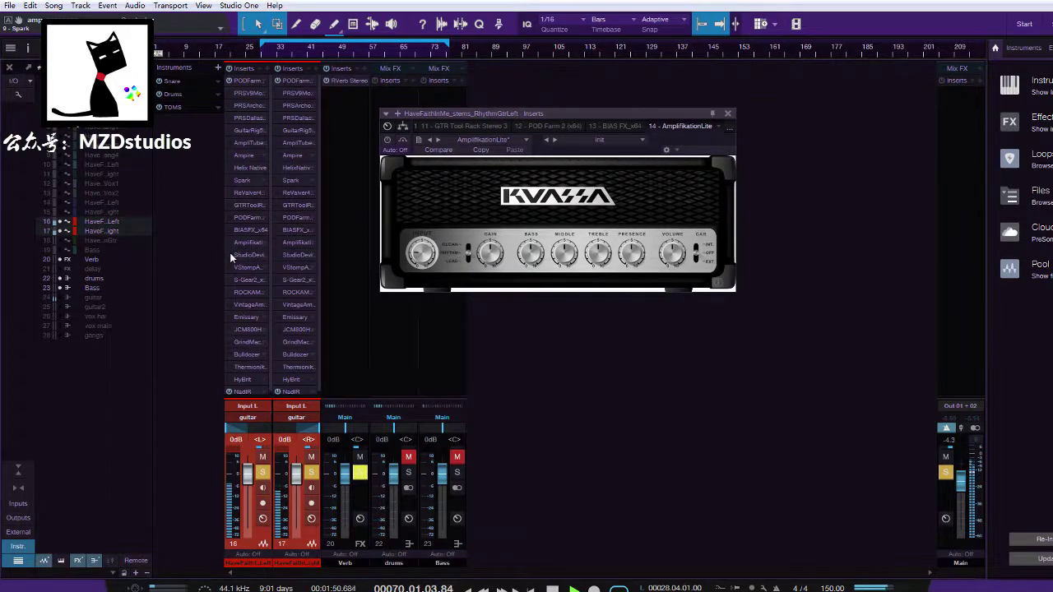
left_click(249, 255)
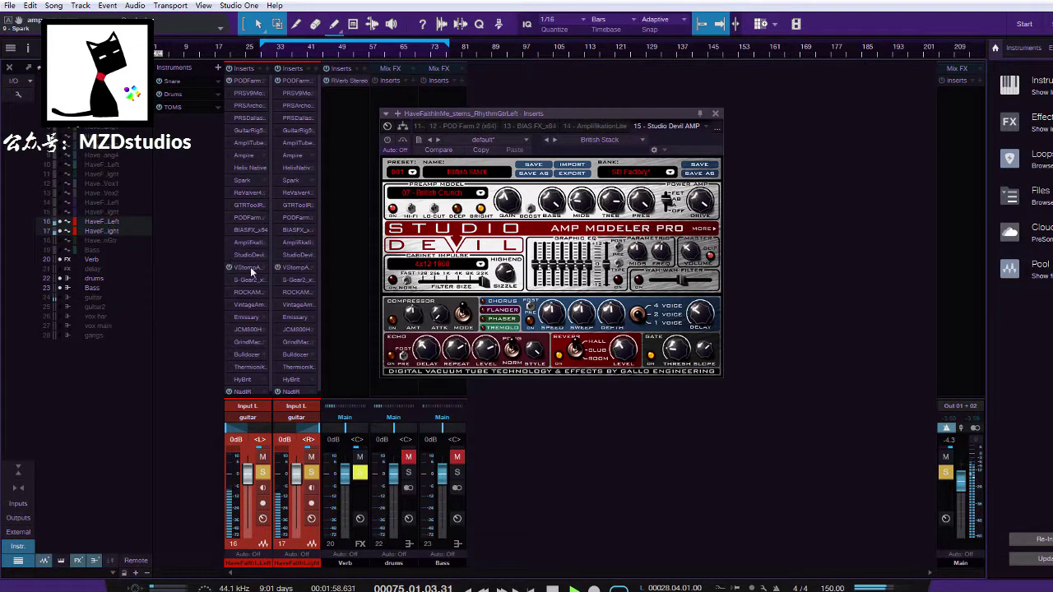
left_click(249, 268)
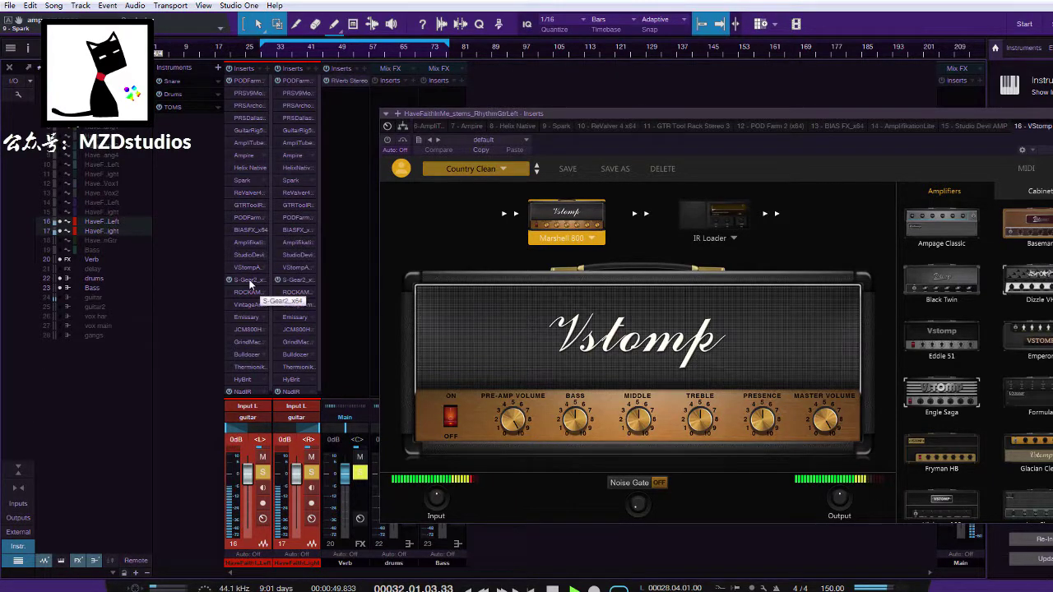
left_click(254, 281)
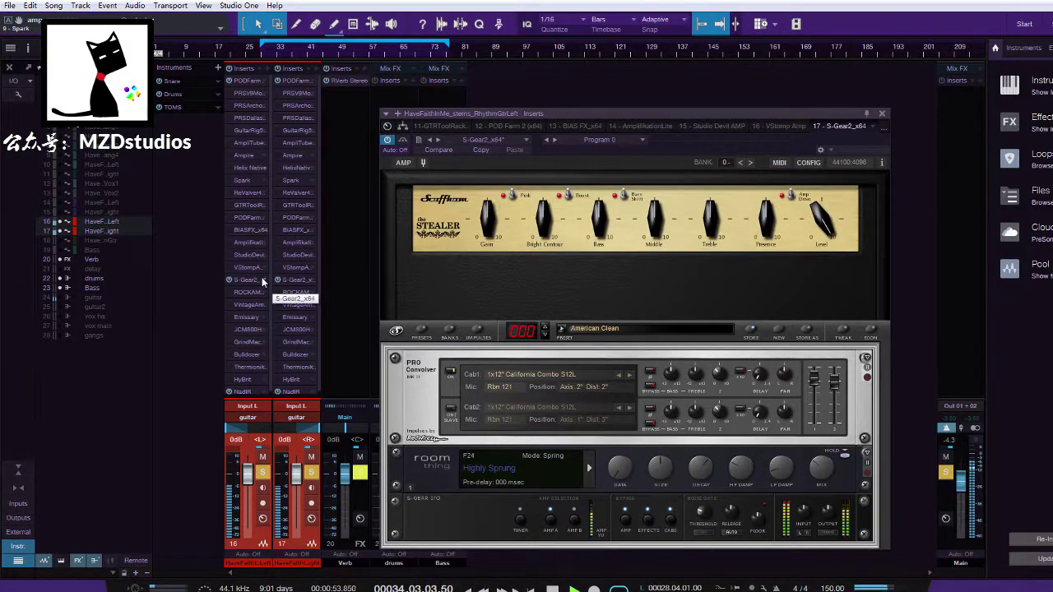
Audition ROCK AMP LEGENDS from bar 29 with its left channel window open, and replay from about bar 41
left_click(263, 56)
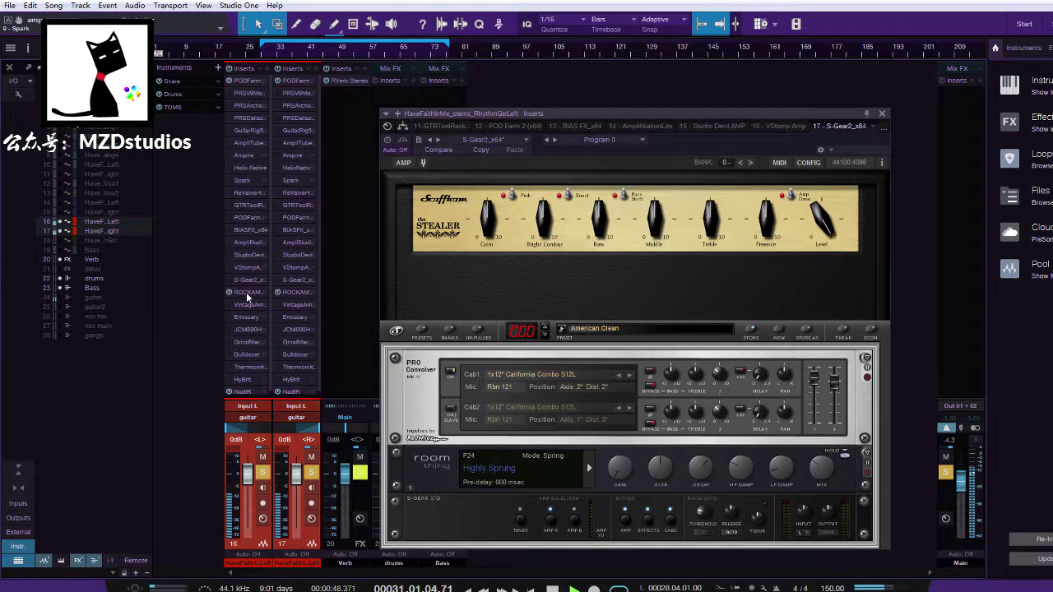
left_click(237, 293)
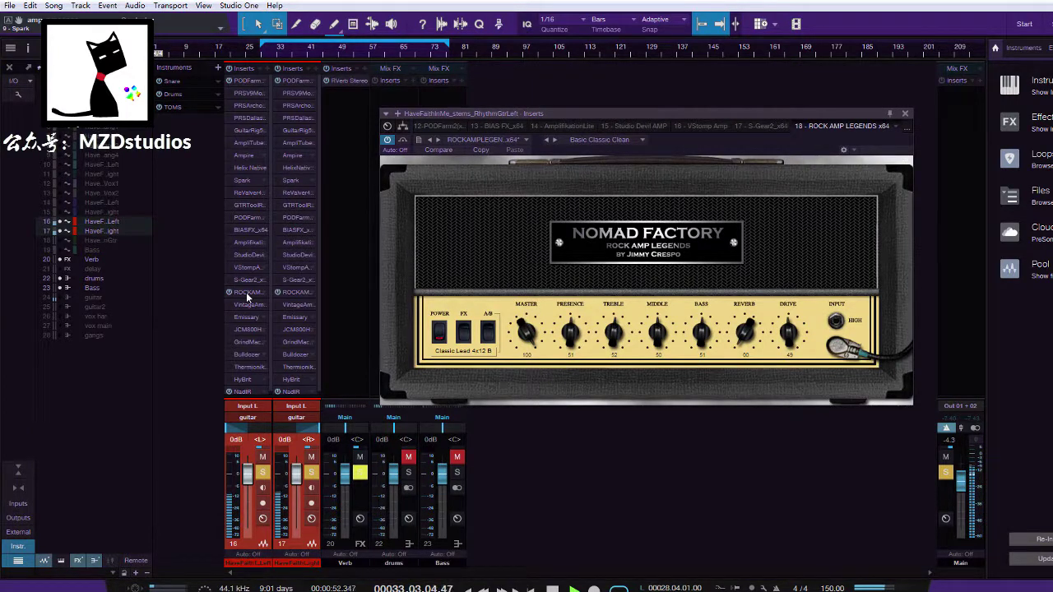
left_click(262, 54)
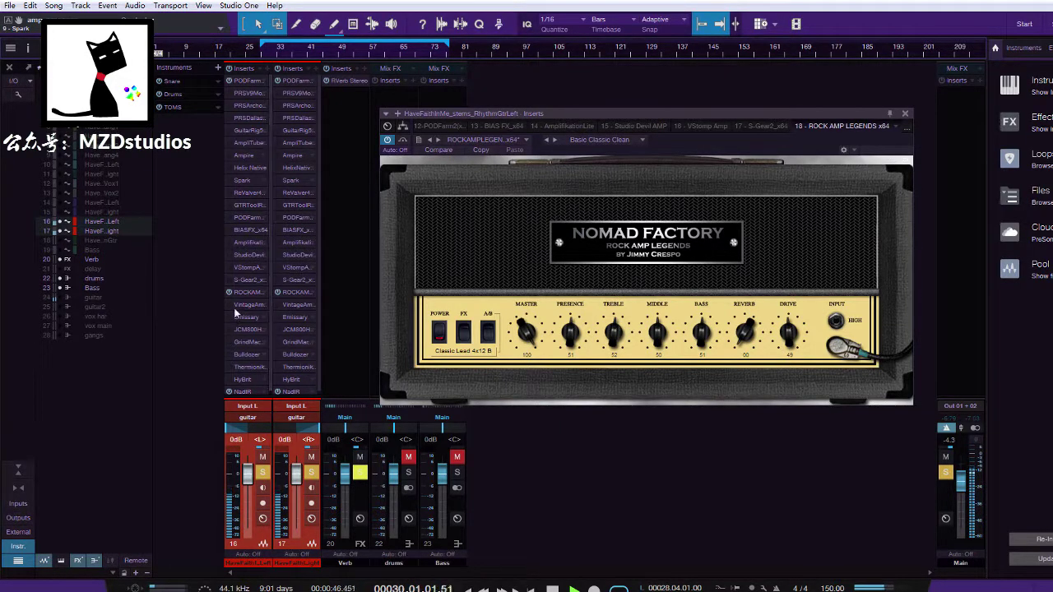
left_click_drag(263, 60, 257, 220)
left_click(327, 51)
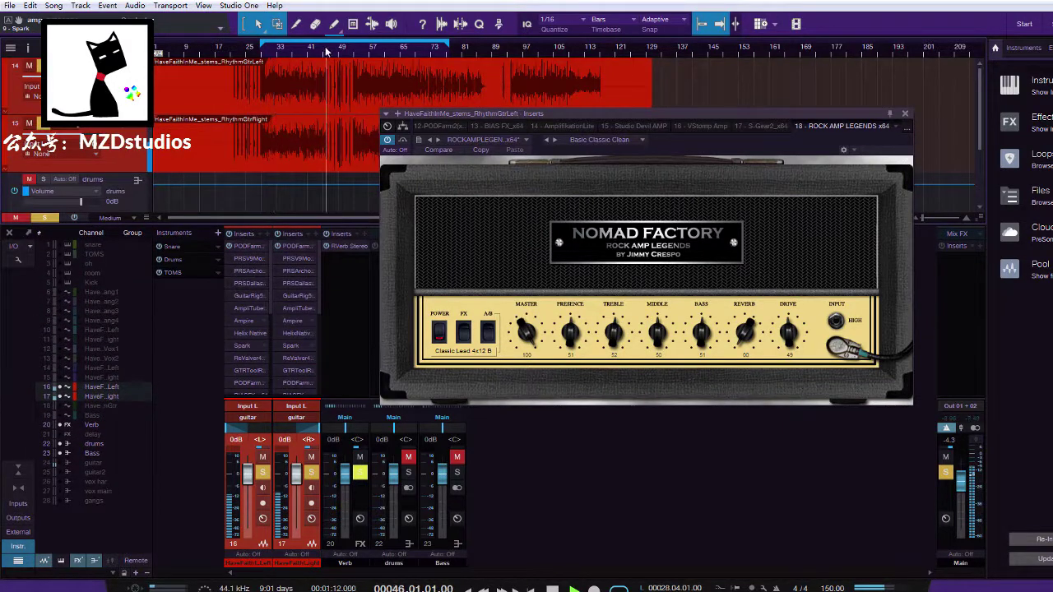
left_click(311, 52)
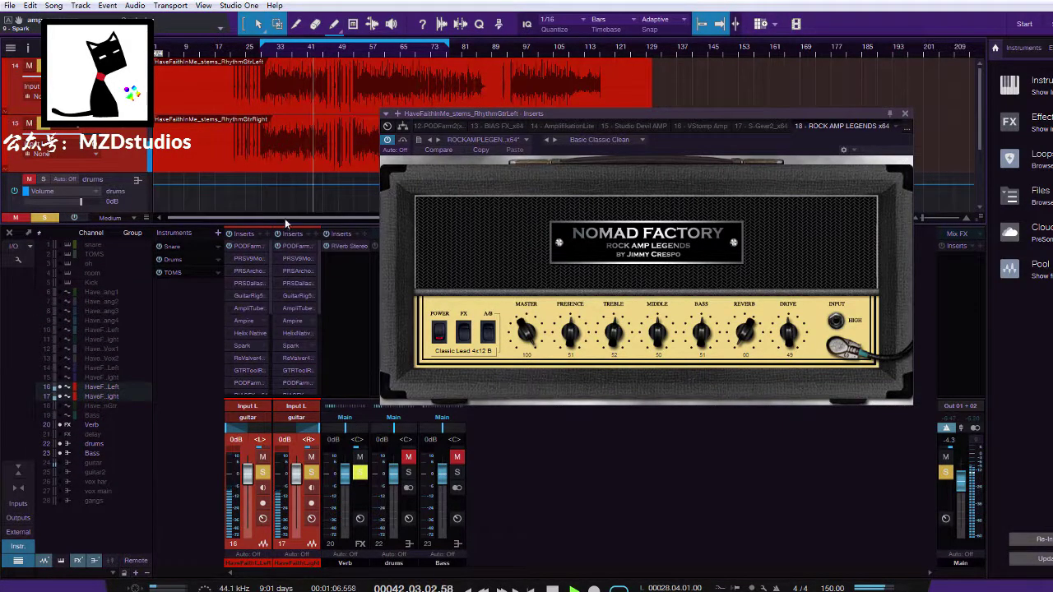
Enlarge the mixer over the arrangement and inspect Vintage Amp Room and Emissary on the left guitar channel
left_click_drag(285, 224, 284, 74)
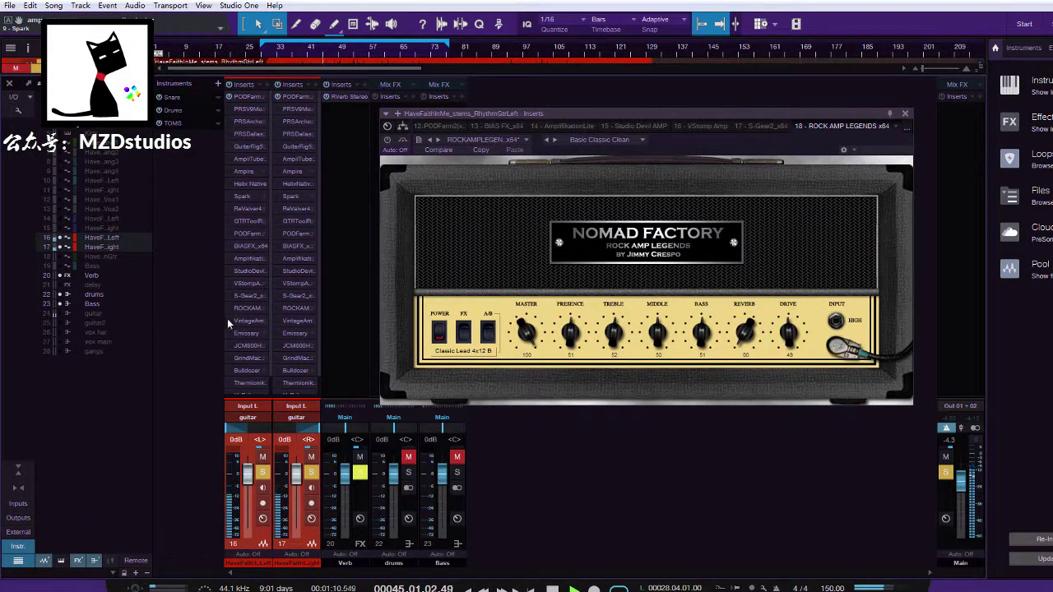
left_click(247, 321)
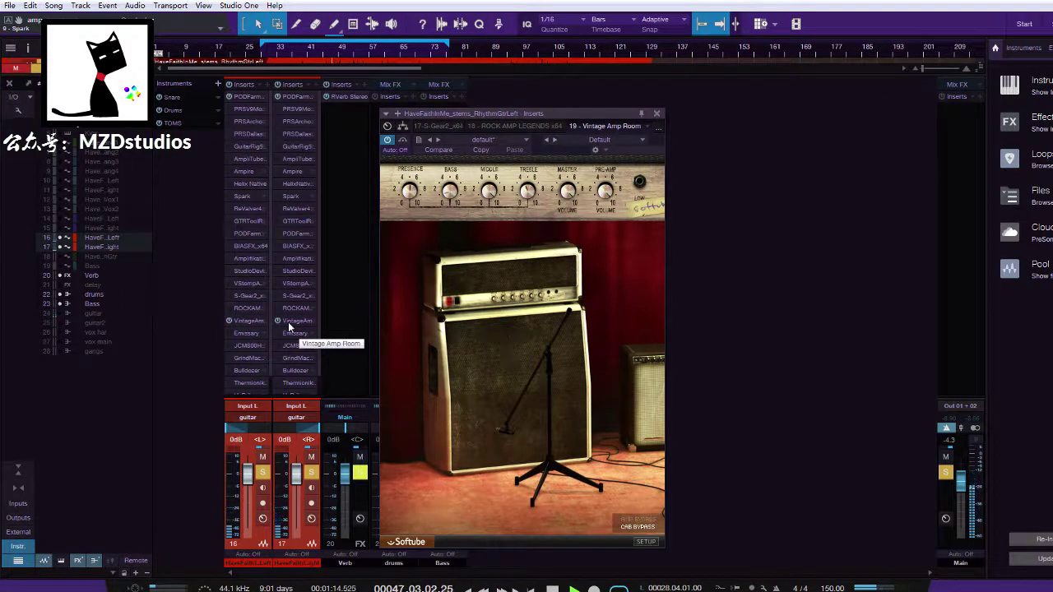
left_click(247, 334)
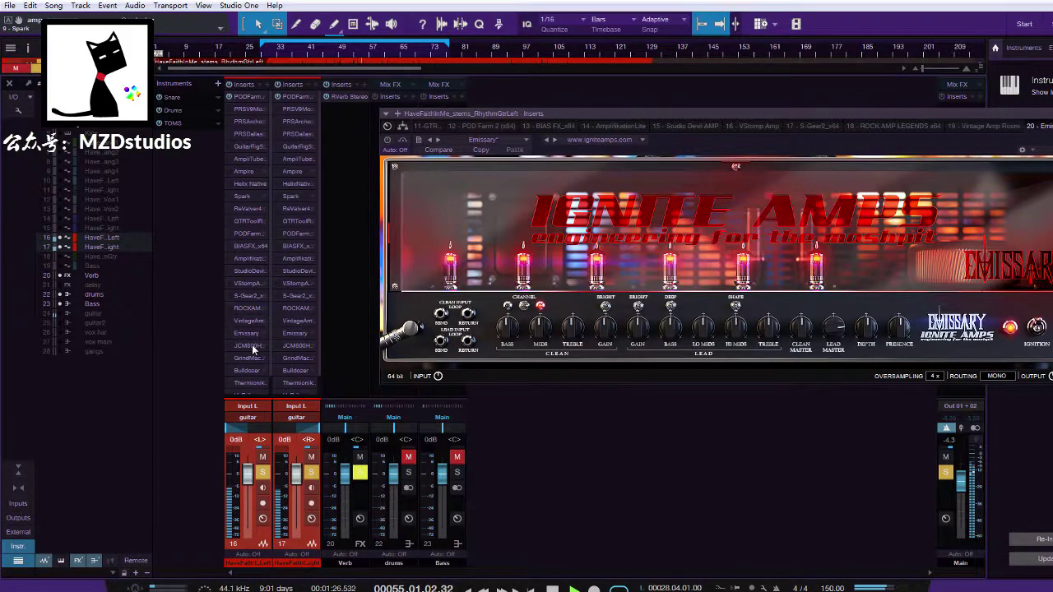
Open JCM800 Hot Preamp on the left guitar channel and compare its sound with Spark
left_click(247, 348)
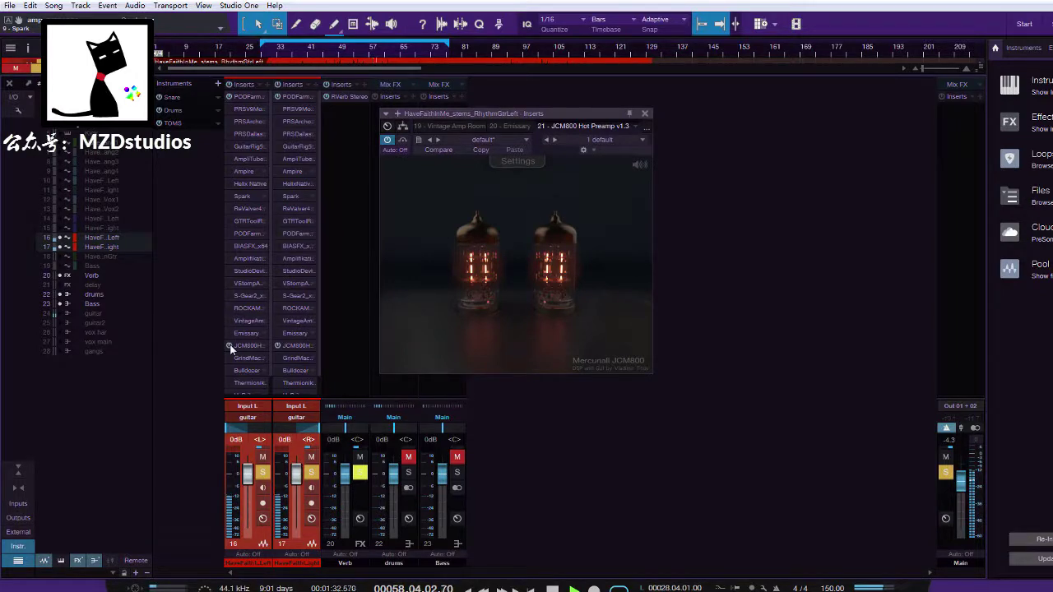
left_click(229, 347)
left_click(230, 196)
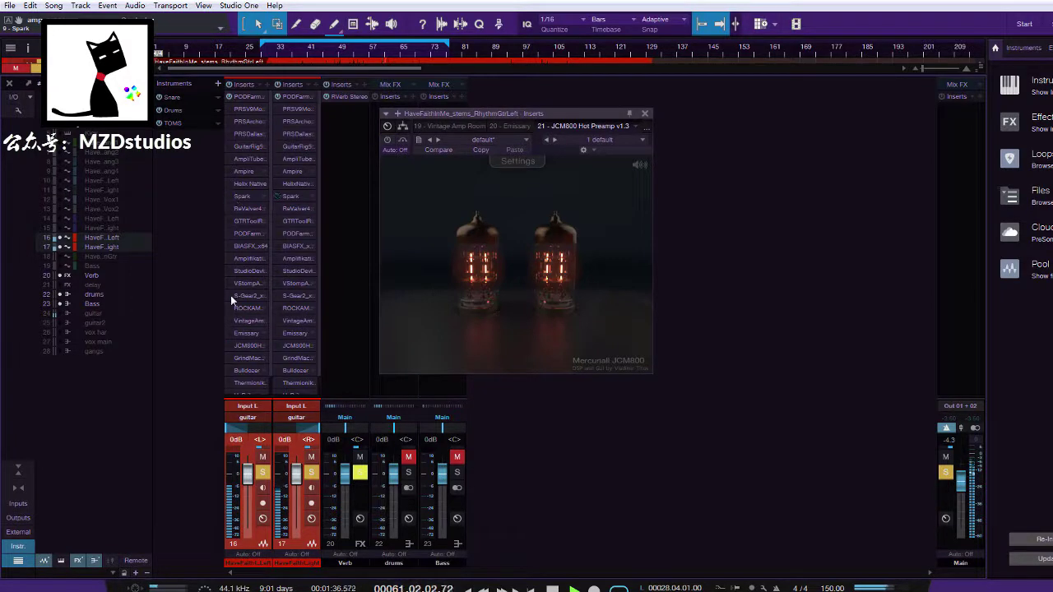
Audition JCM800 Hot Preamp and Grind Machine II in turn on the guitar channels, with Grind Machine II's left channel window open
left_click(229, 346)
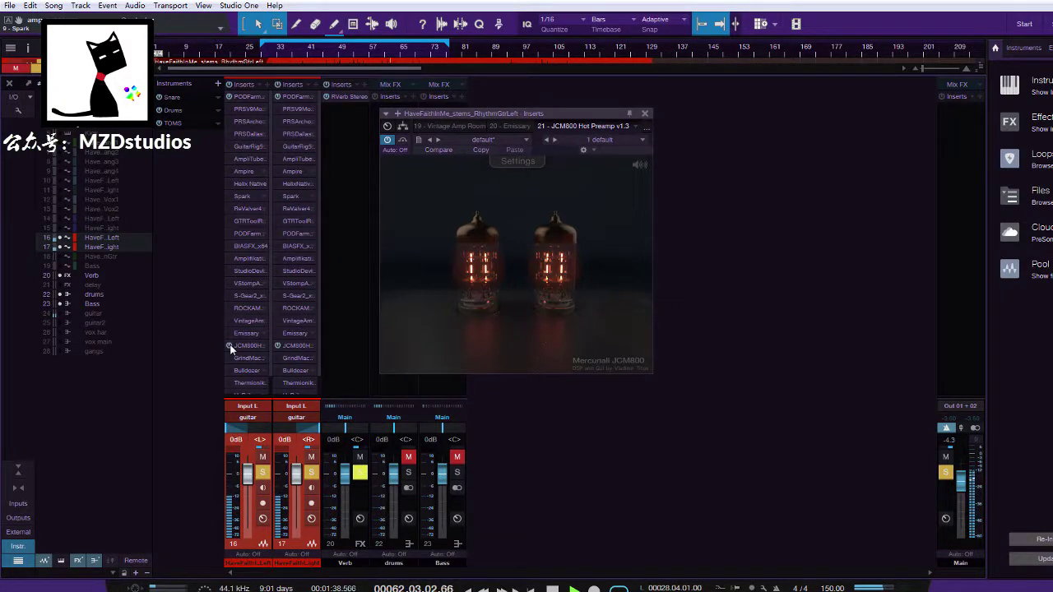
left_click(233, 359)
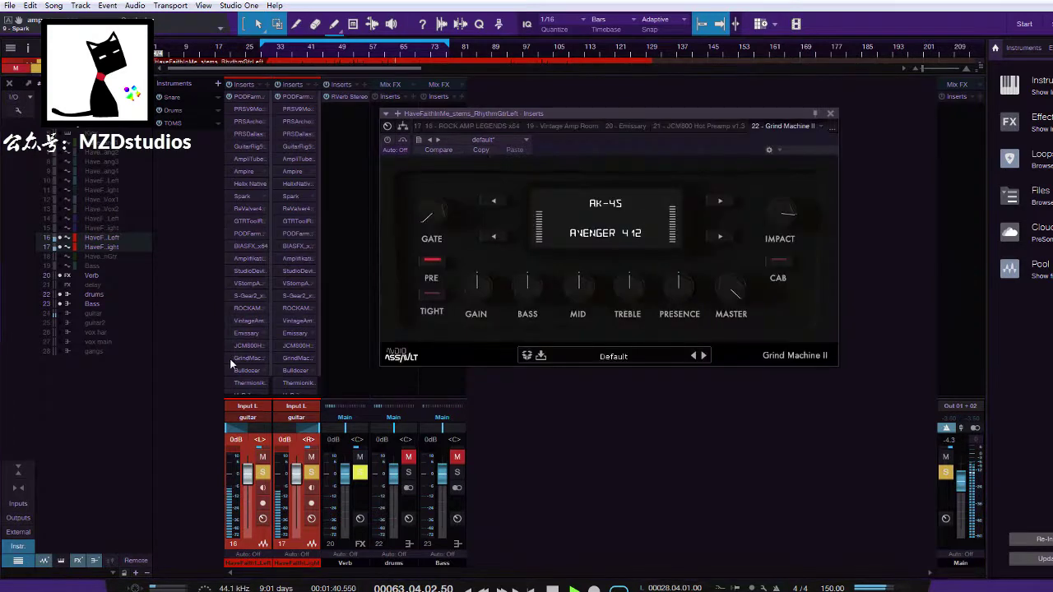
left_click(230, 359)
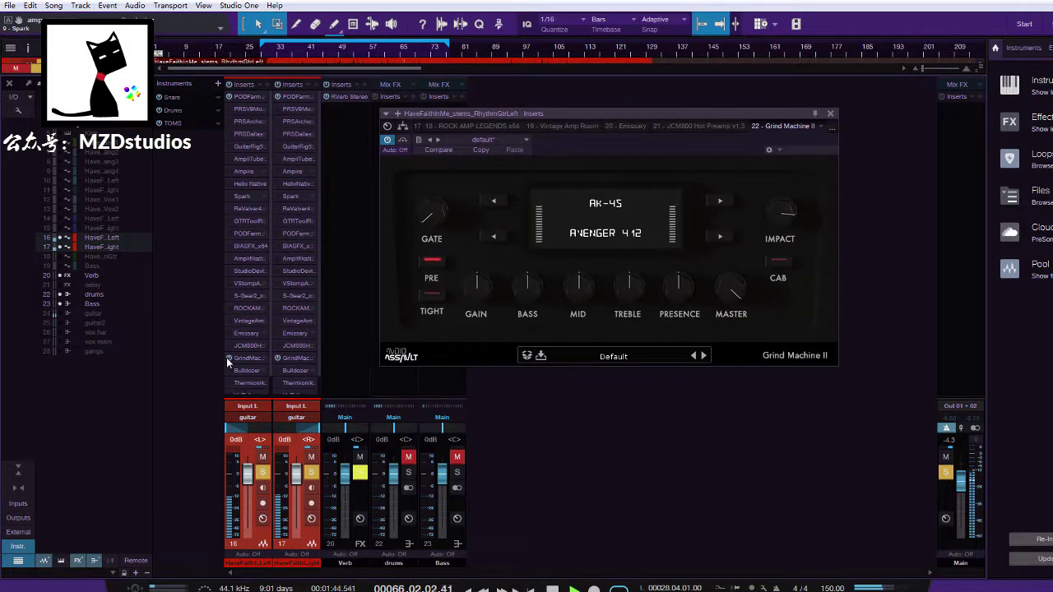
left_click(229, 360)
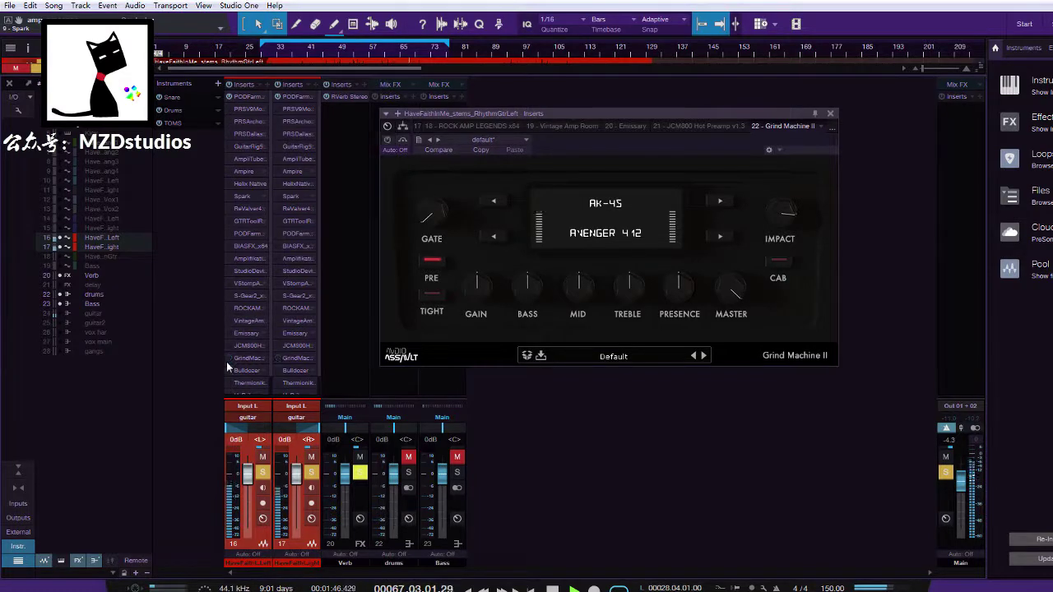
Compare Bulldozer with Grind Machine II on the guitar channels, replaying each from about bar 29
left_click(246, 372)
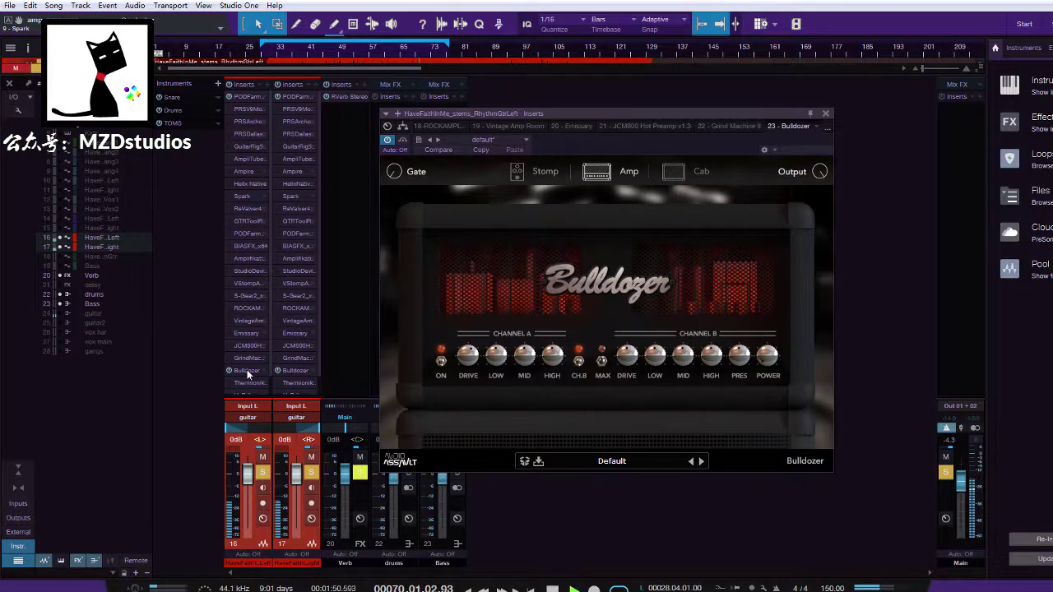
left_click(265, 60)
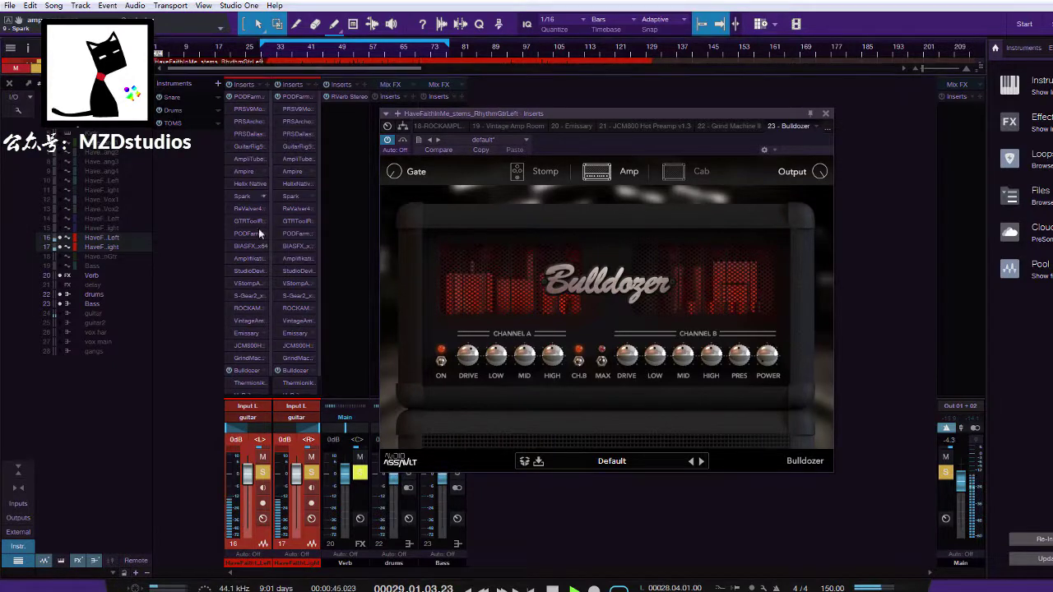
left_click(229, 358)
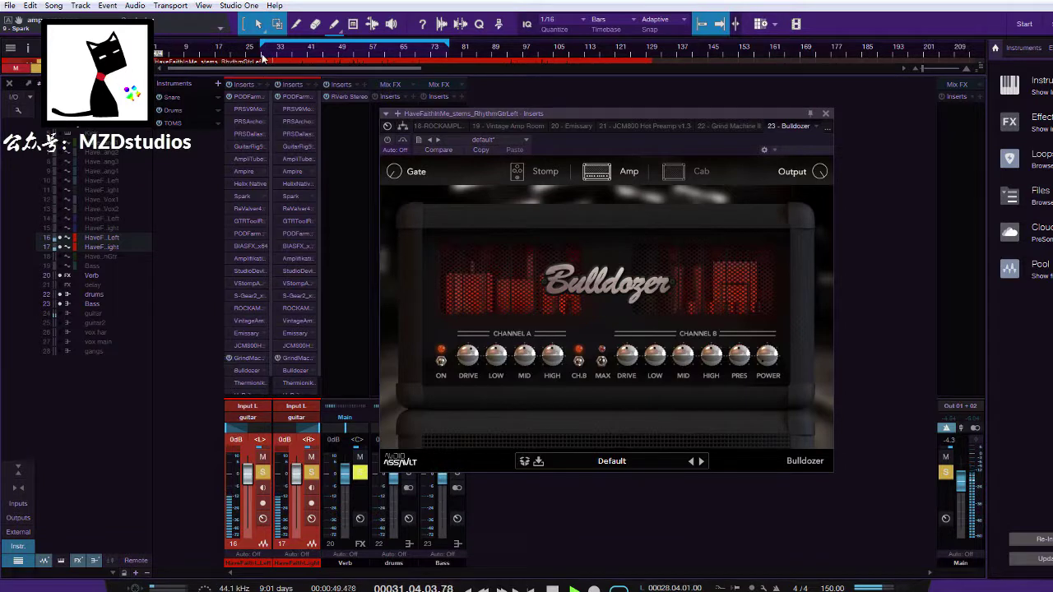
left_click(263, 62)
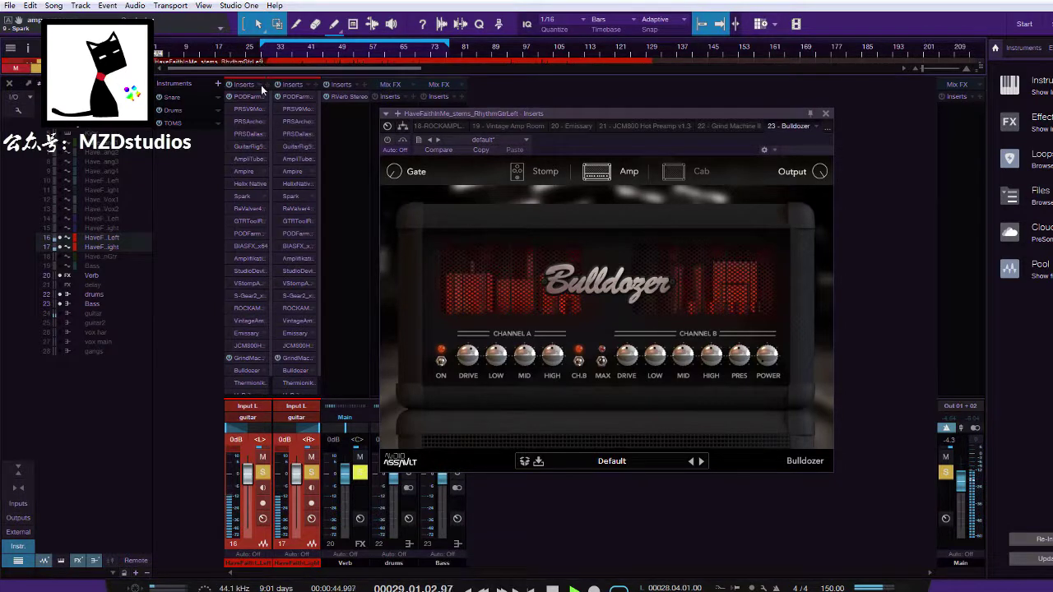
left_click(245, 358)
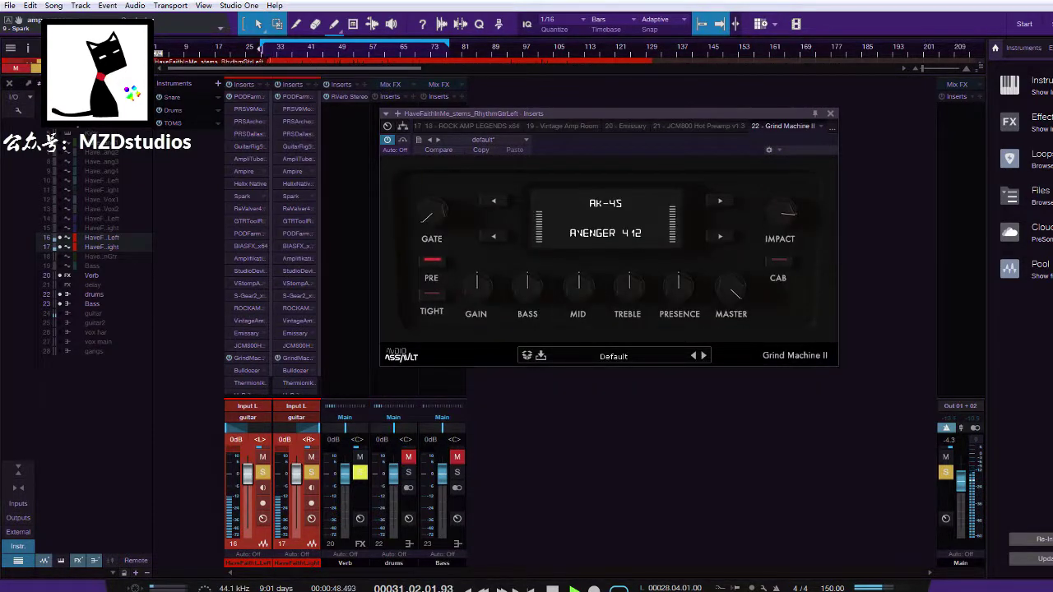
left_click(265, 59)
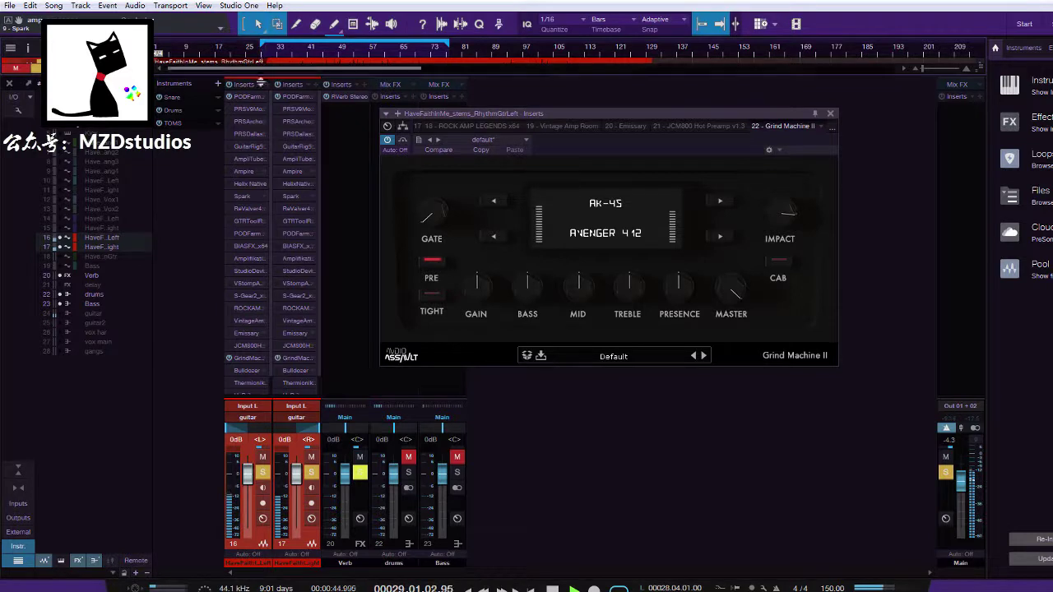
Audition Thermionik Marshland 800 from about bar 29 and HyBrit on the guitar channels, opening each on the left channel
left_click(249, 382)
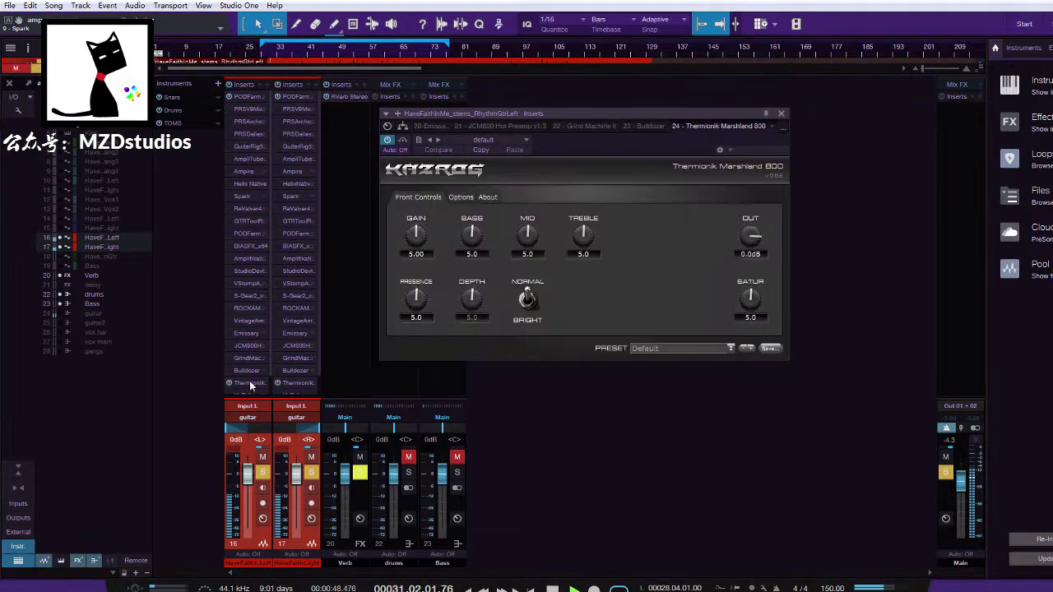
left_click(264, 57)
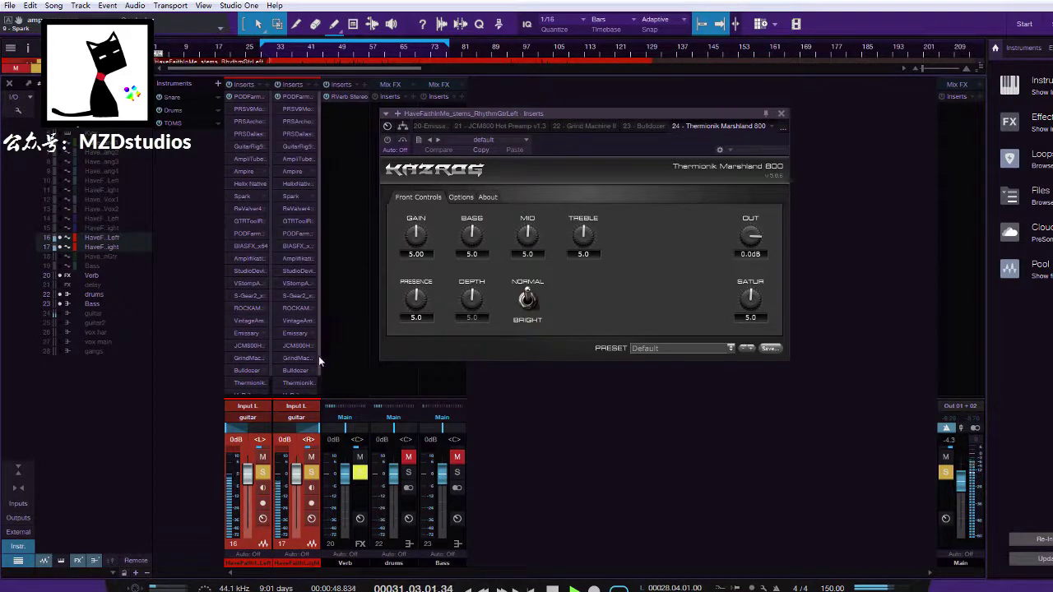
left_click_drag(318, 360, 320, 387)
left_click_drag(270, 363, 271, 387)
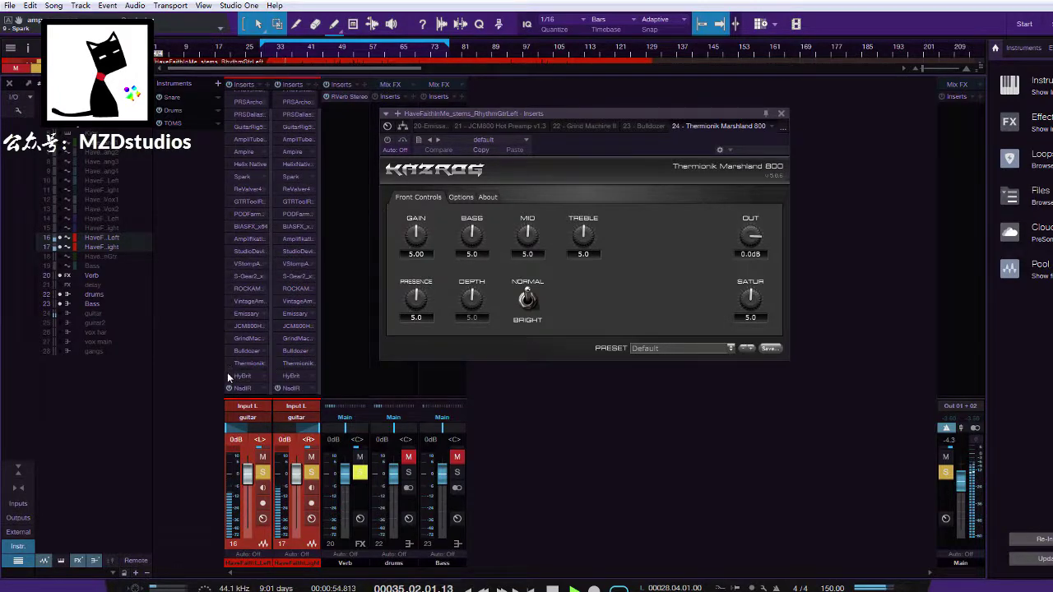
left_click(240, 376)
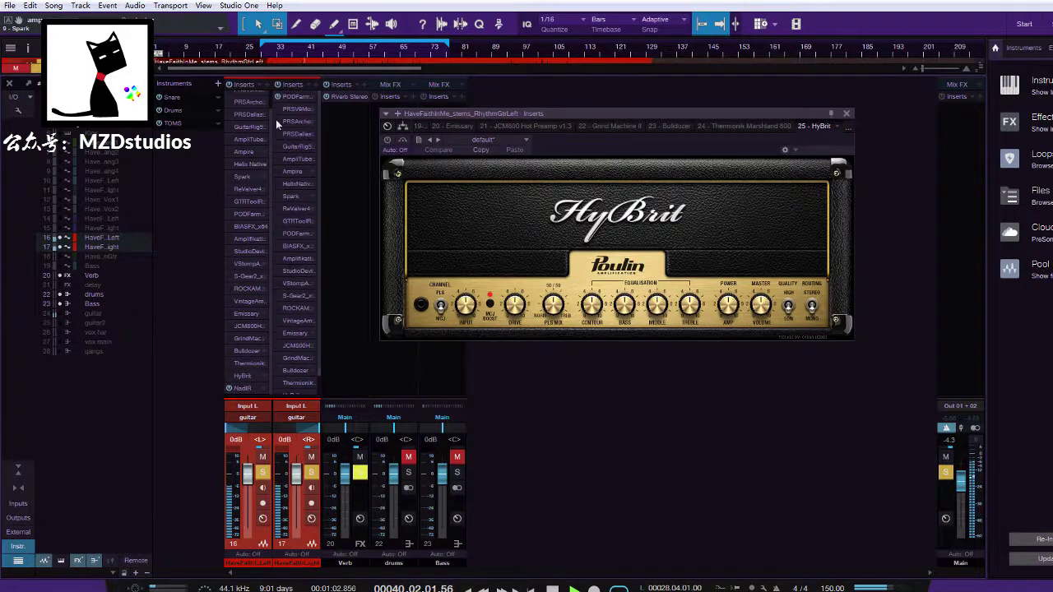
scroll(271, 120, "up", 1)
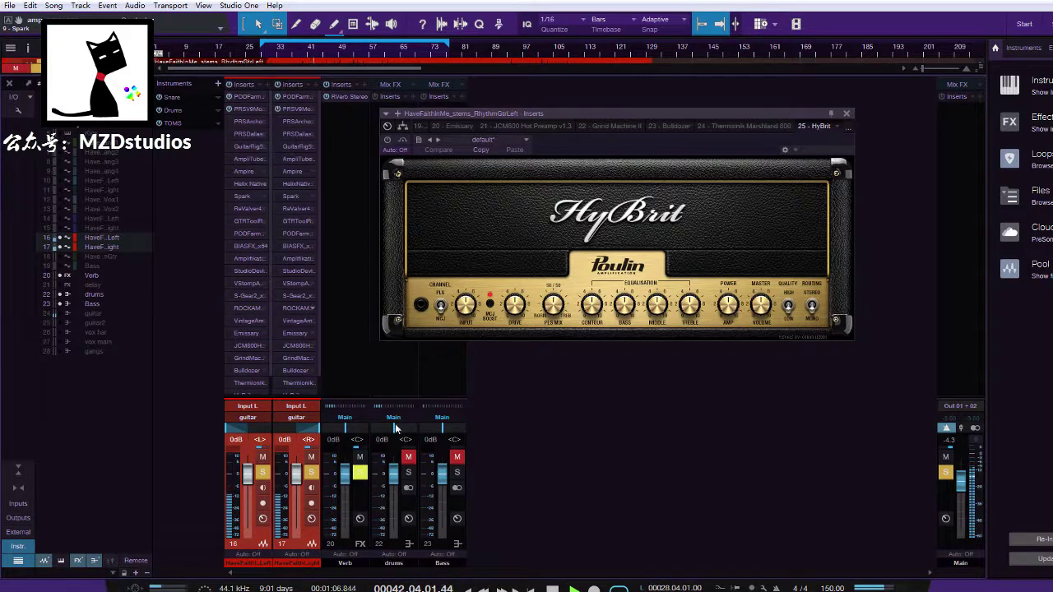
Solo the drums and Bass buses alongside the guitars and close the HyBrit window
left_click(409, 473)
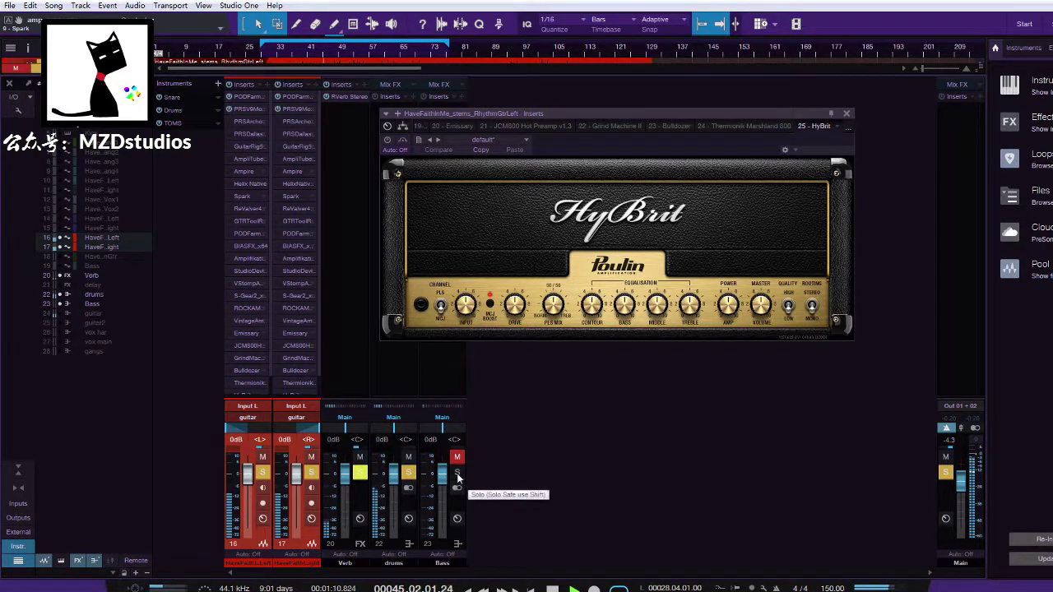
left_click(458, 475)
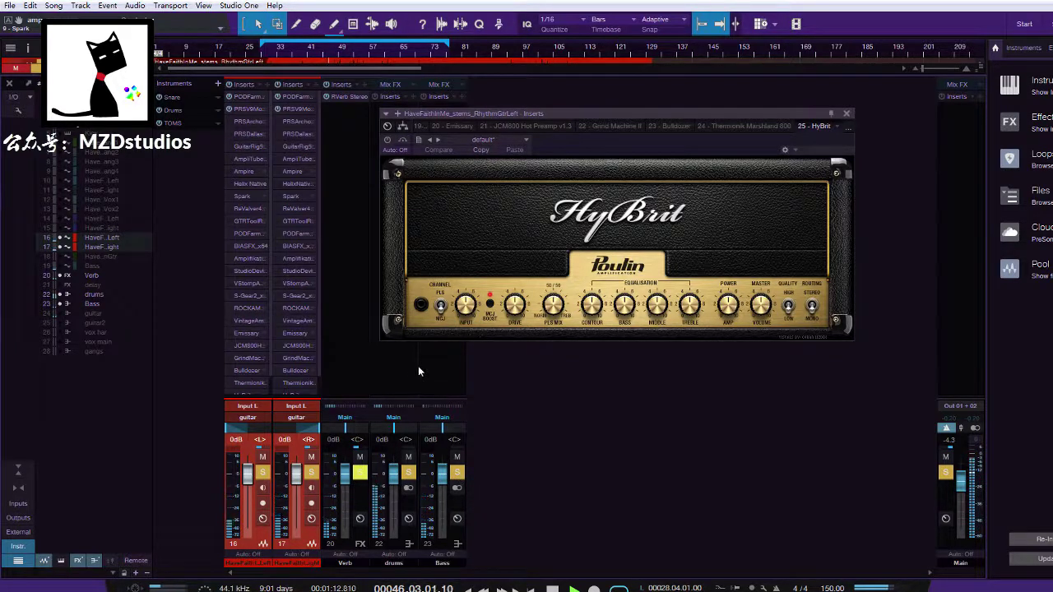
left_click(846, 114)
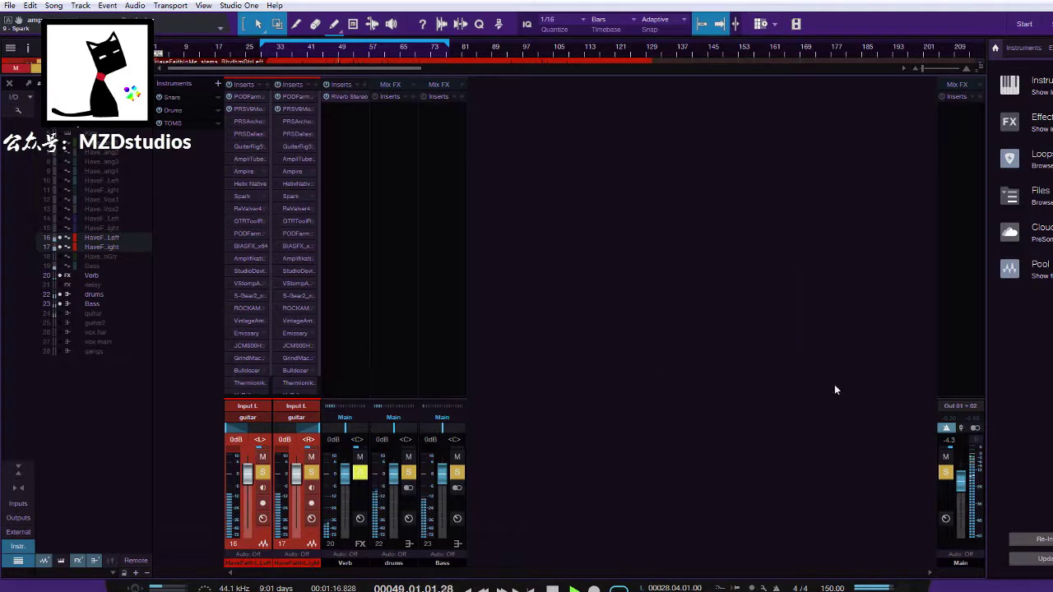
Reveal the Main output's post-fader inserts, inspect the L2 Ultramaximizer, and toggle the post section's bypass
left_click_drag(965, 401, 960, 304)
double_click(961, 322)
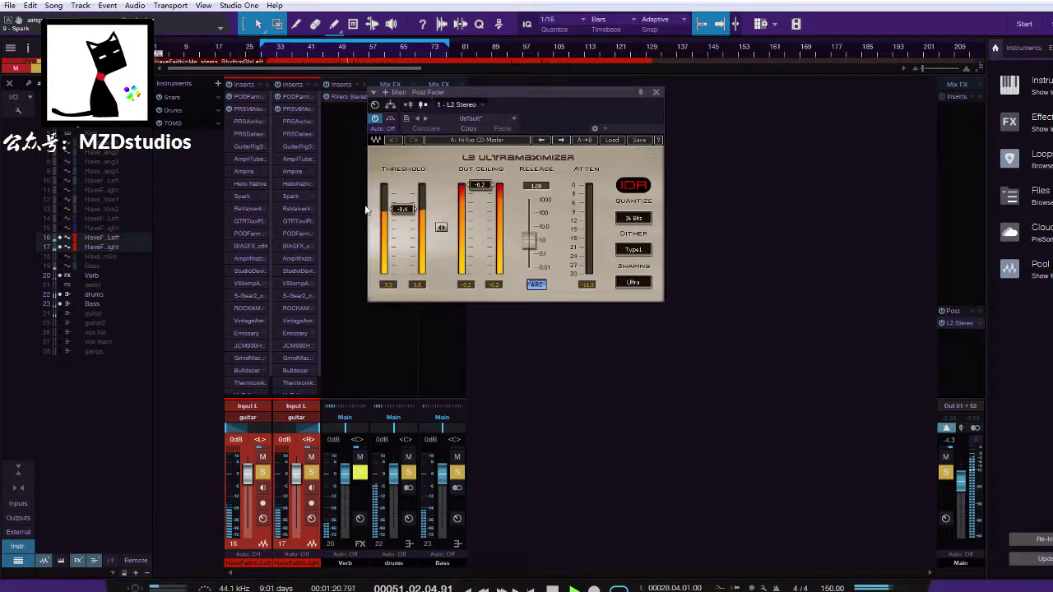
left_click(655, 93)
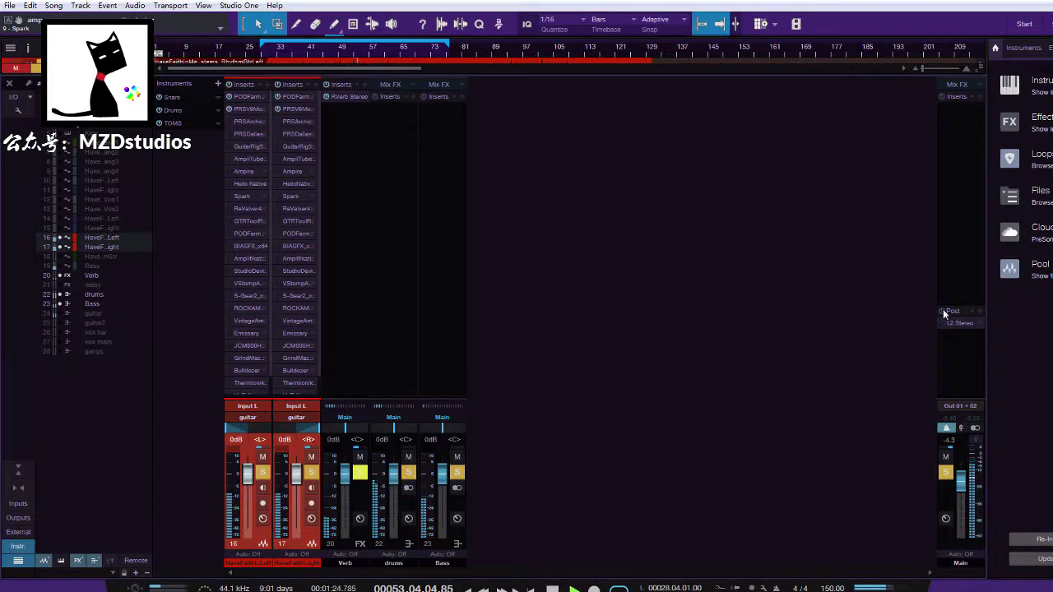
left_click(943, 311)
left_click(954, 311)
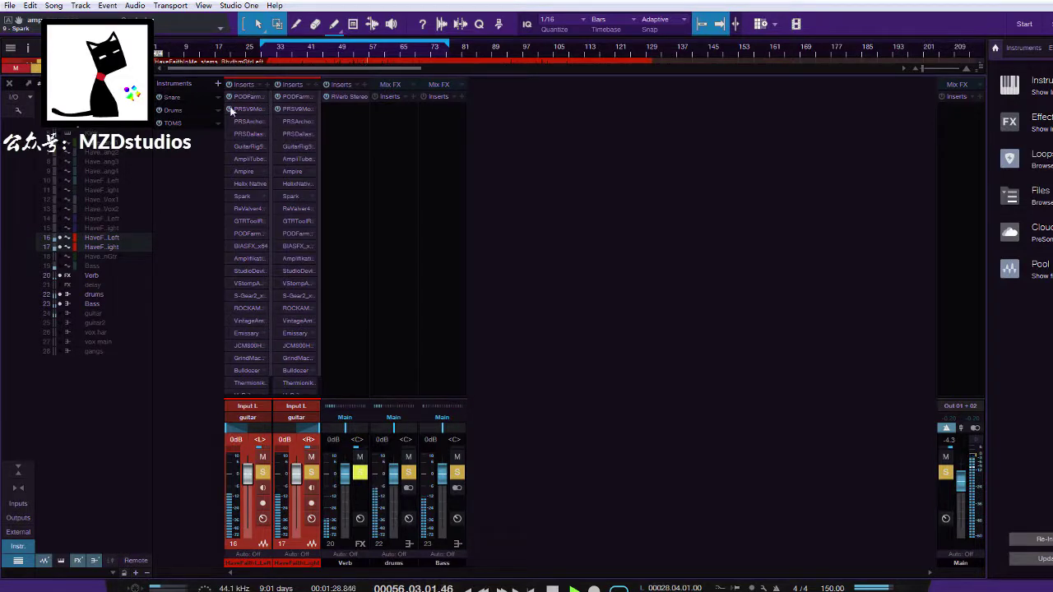
Audition PRS Archon, PRS Dallas and Guitar Rig 5 one at a time on both guitar channels with drums and bass
left_click(230, 108)
left_click(230, 122)
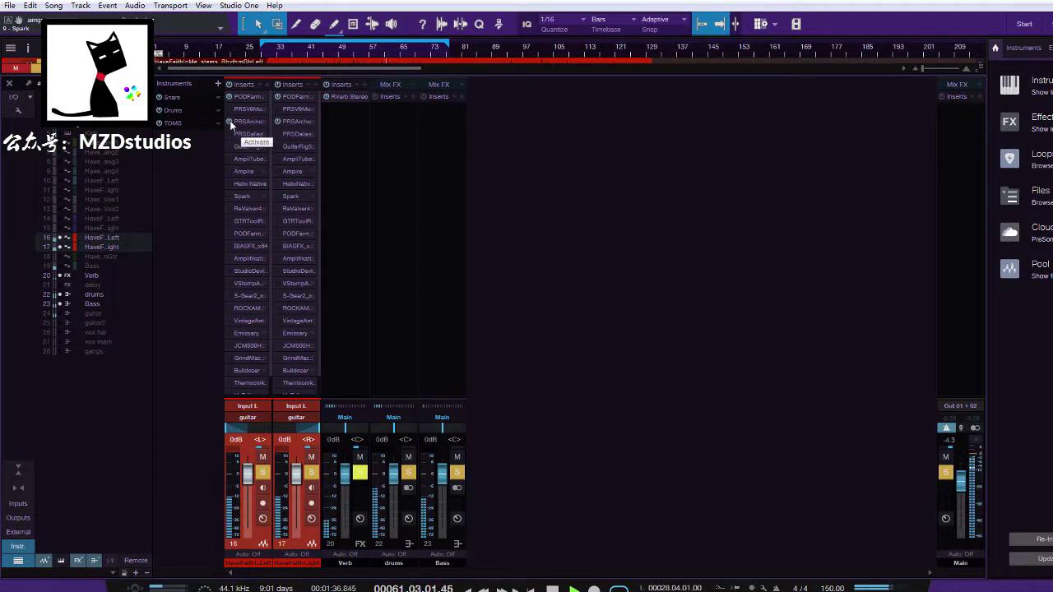
left_click(230, 120)
left_click(230, 134)
mouse_move(230, 146)
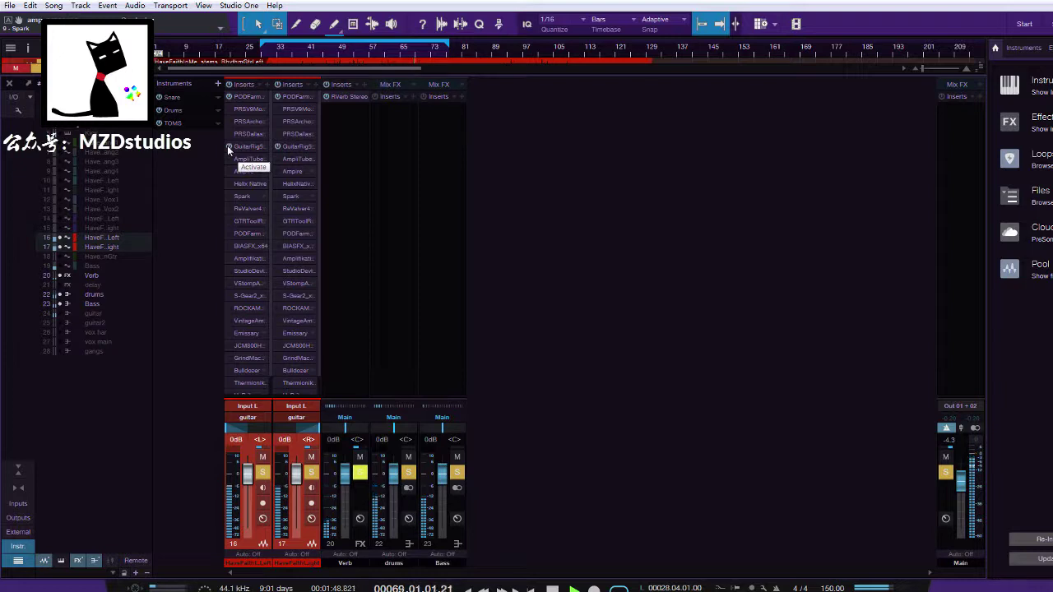
left_click(228, 147)
Audition AmpliTube and Ampire one at a time on both guitar channels in the full mix
left_click(228, 158)
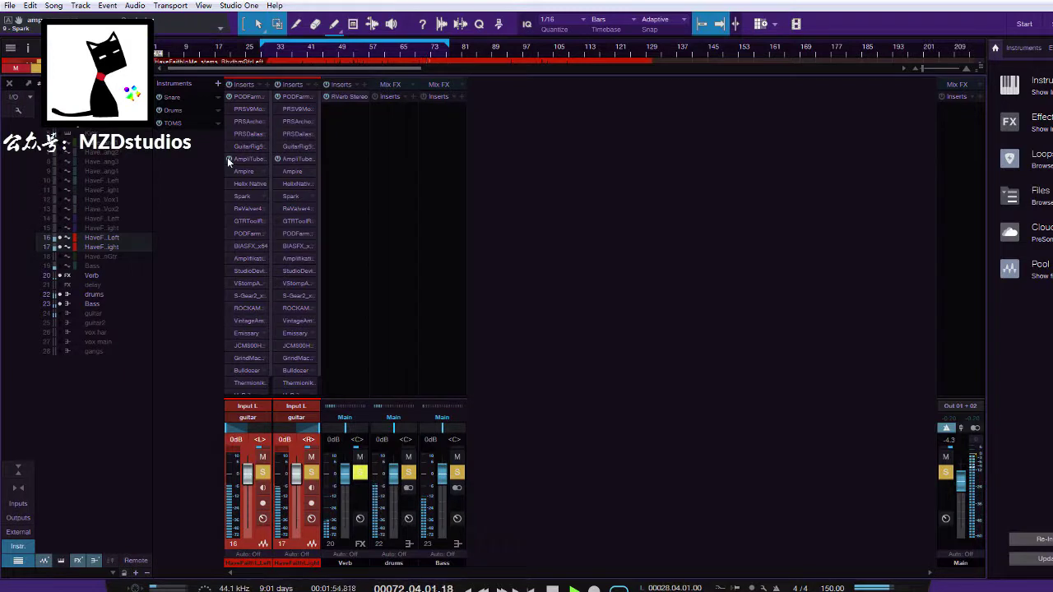
left_click(227, 157)
left_click(228, 171)
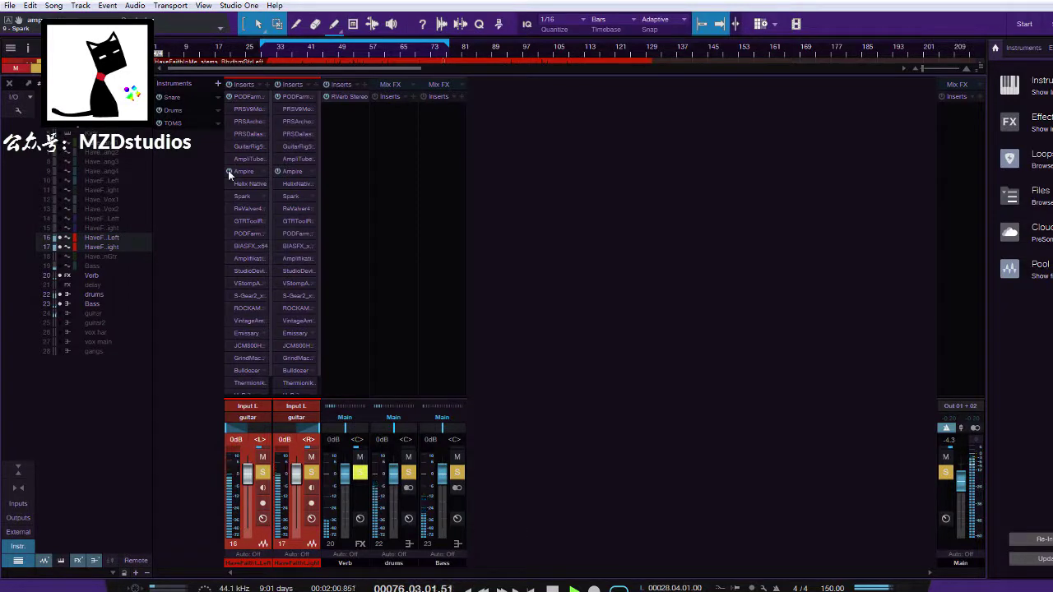
left_click(228, 171)
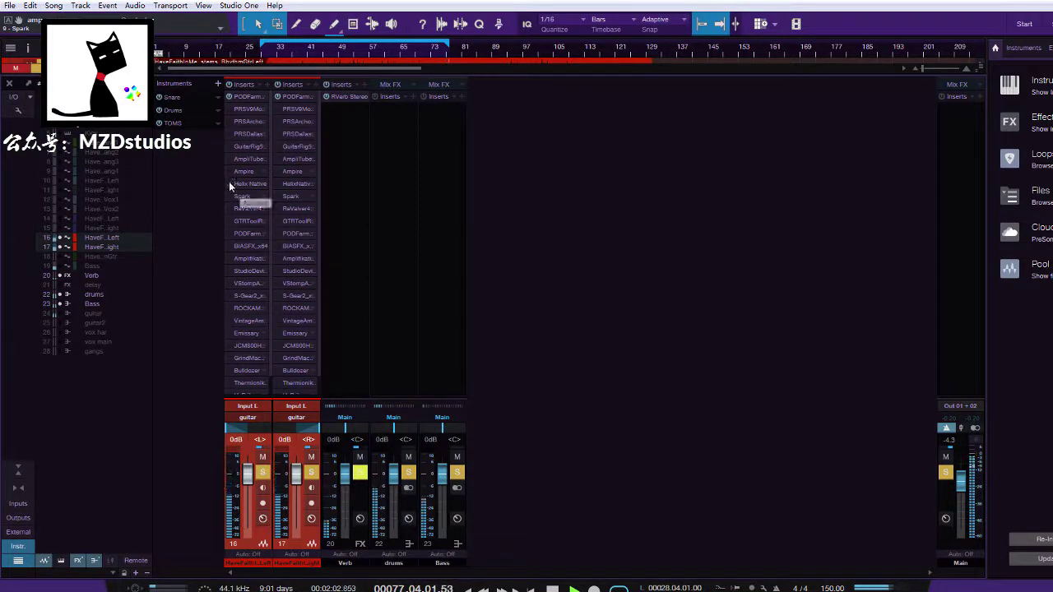
Audition Helix Native and Spark in turn in the full mix, and switch both guitar channels to ReValver4
left_click(228, 183)
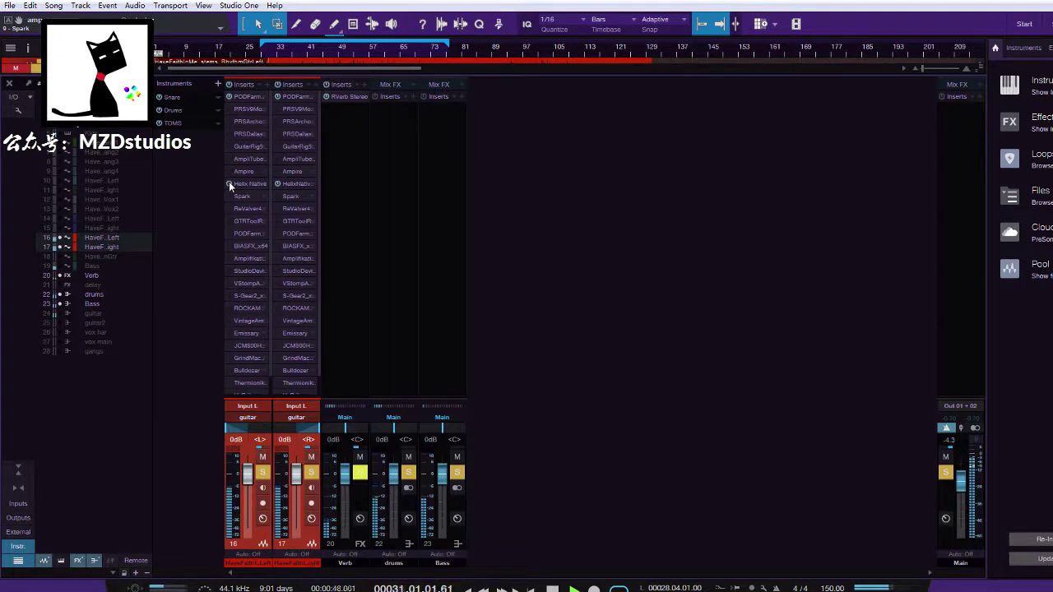
left_click(229, 182)
left_click(228, 196)
left_click(229, 196)
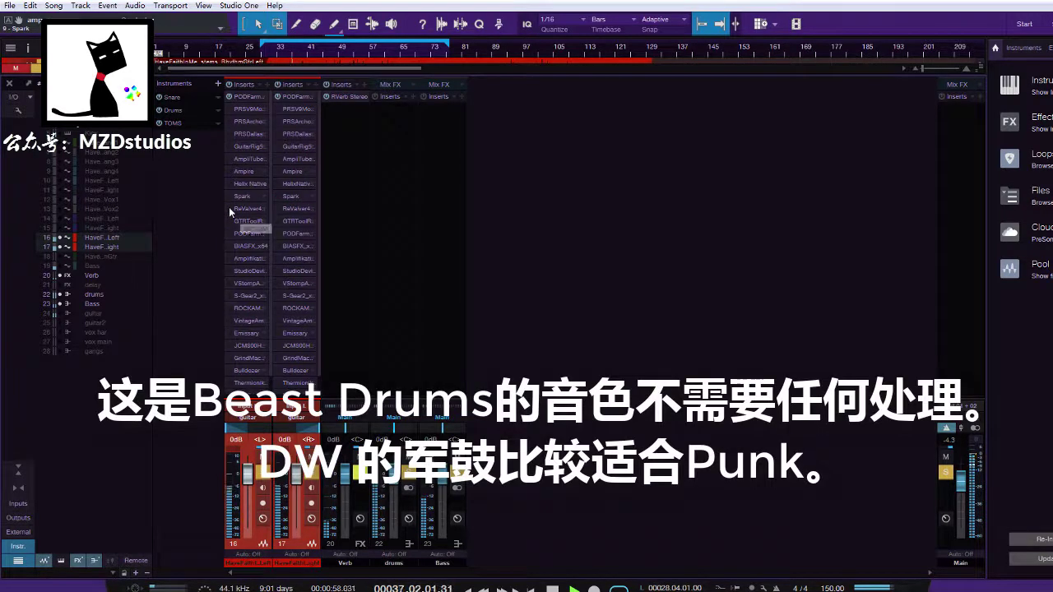
left_click(230, 209)
Inspect the Snare and TOMS instruments in Kontakt Player, moving the window clear of the instrument list, and return to Snare
double_click(183, 100)
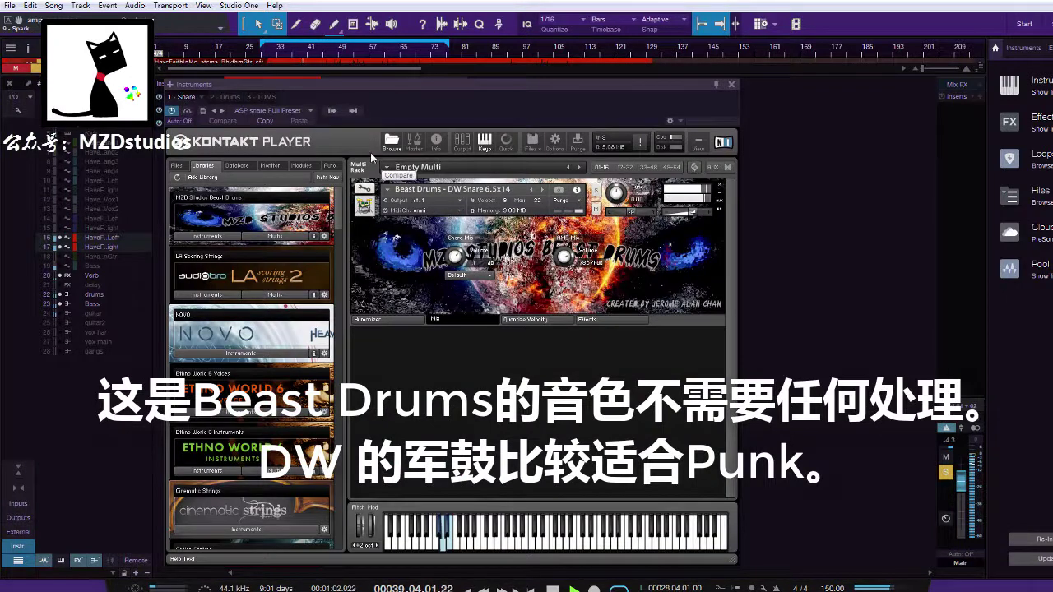
left_click_drag(373, 82, 482, 77)
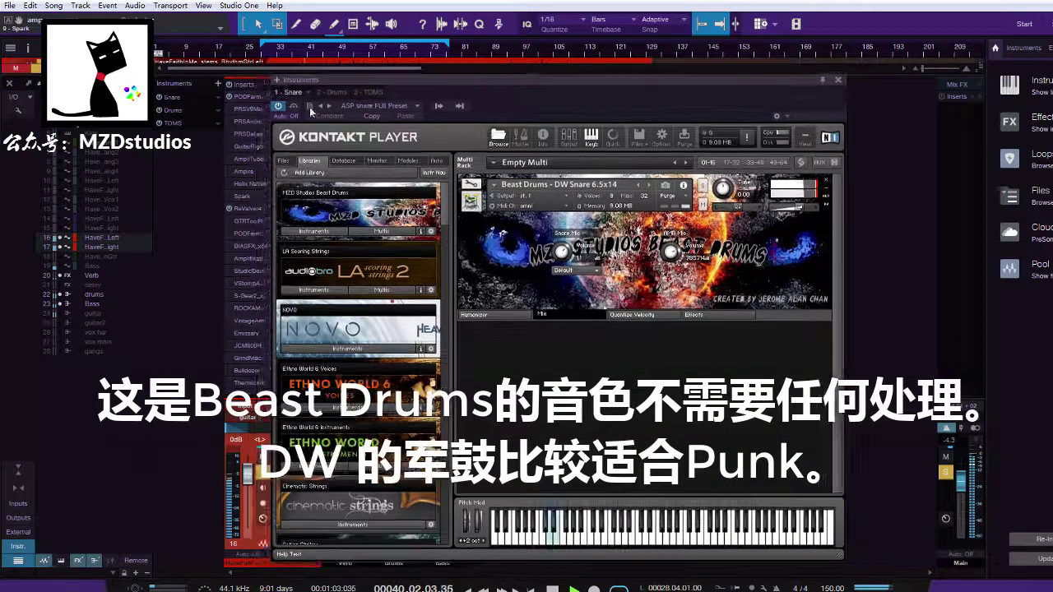
double_click(174, 123)
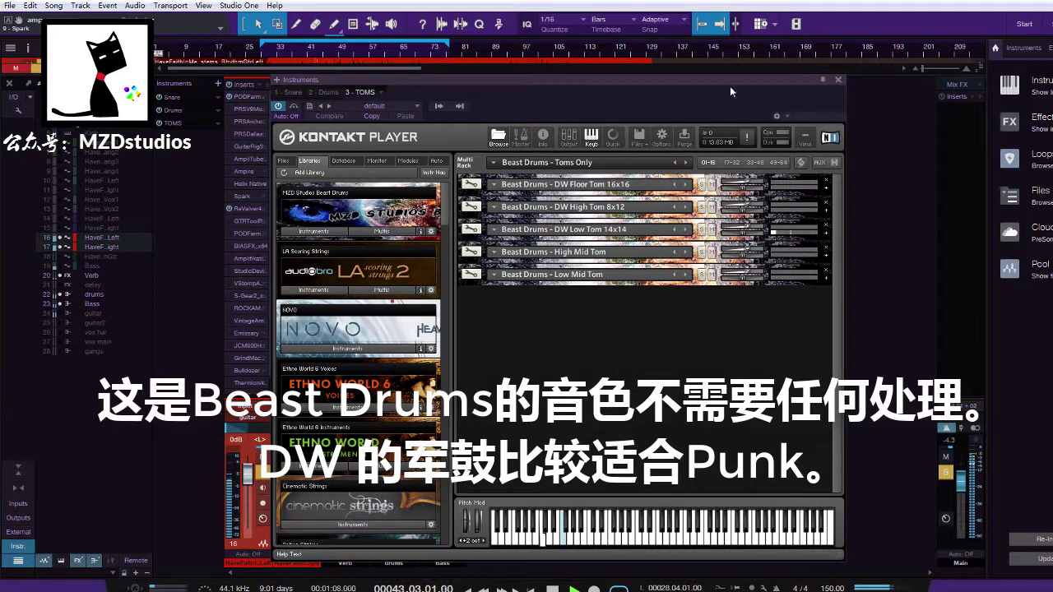
left_click(292, 94)
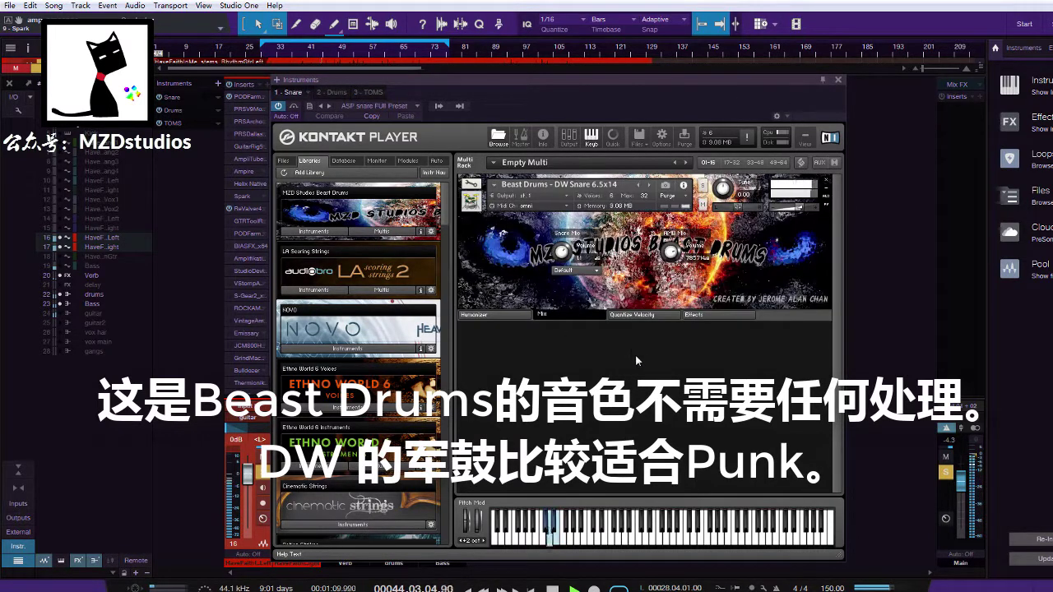
Review the Quantize Velocity, Mix and Humanizer pages of the Beast Drums DW Snare 6.5x14 and close the instruments window
left_click(694, 316)
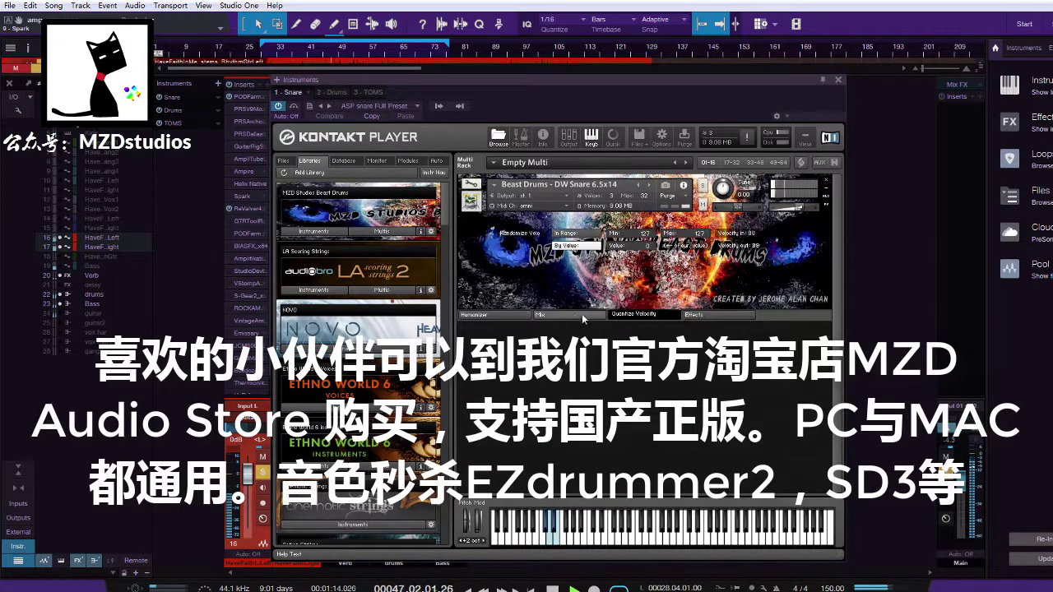
left_click(552, 313)
left_click(485, 315)
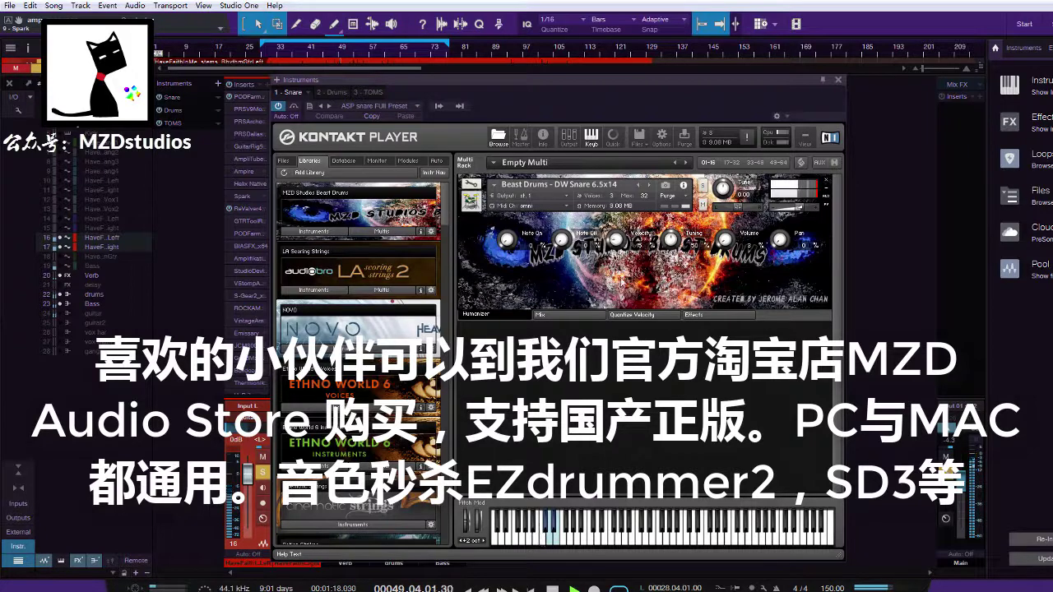
left_click(839, 79)
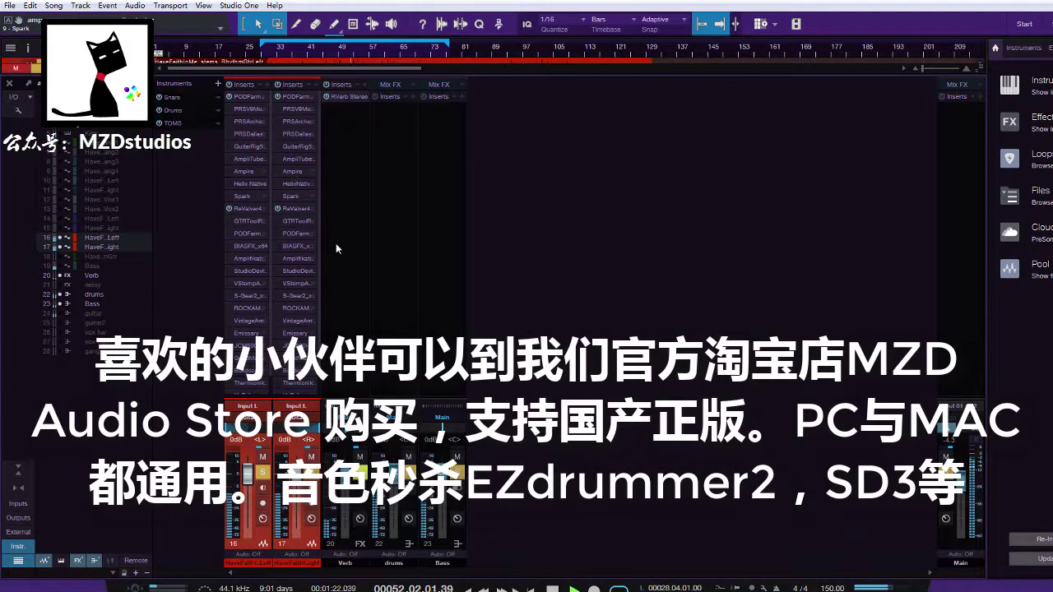
Audition GTR Tool Rack 3, POD Farm 2 and BIAS FX in turn on both guitar channels in the full mix
left_click(244, 222)
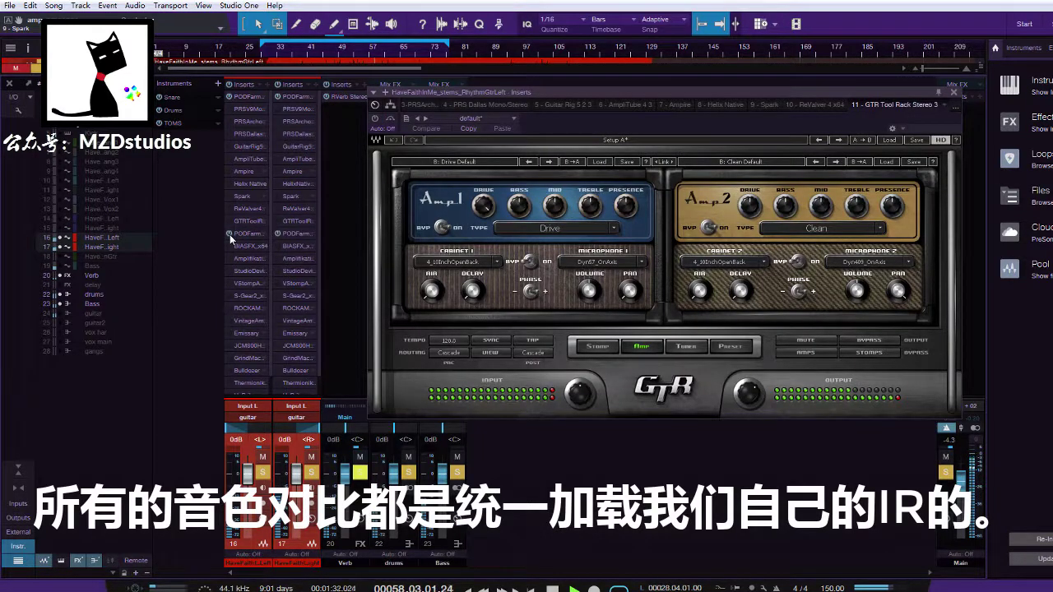
left_click(954, 93)
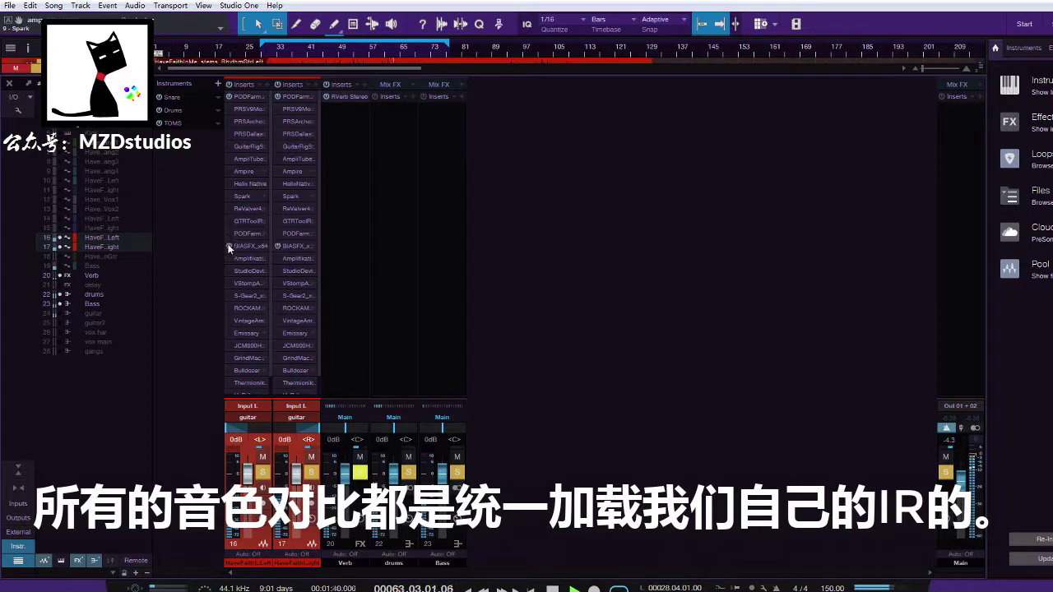
left_click(243, 250)
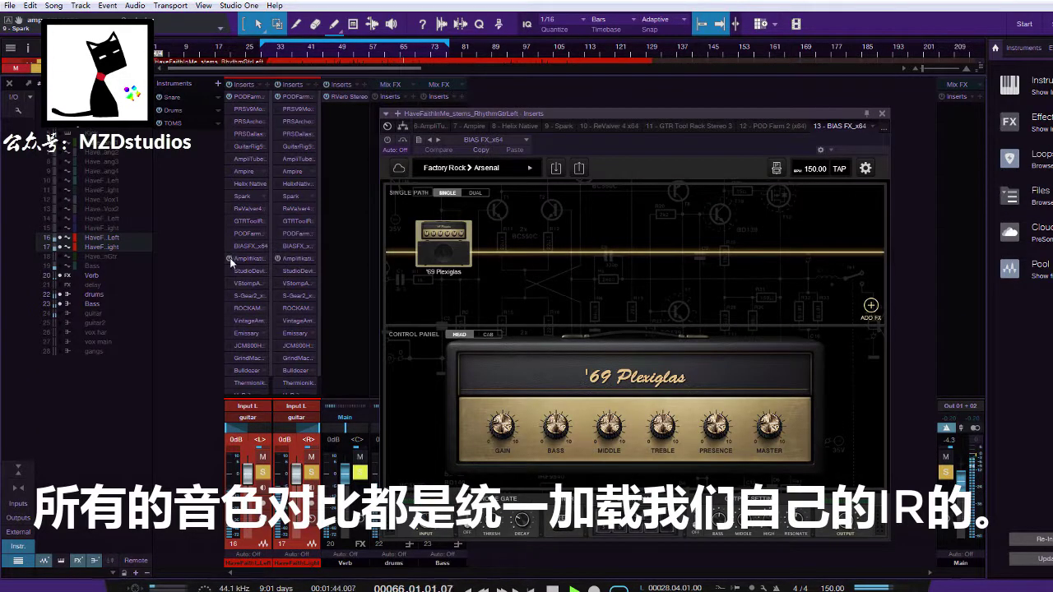
Audition AmplifikationLite, Studio Devil AMP and S-Gear2 one at a time in the full mix, viewing their controls
left_click(245, 261)
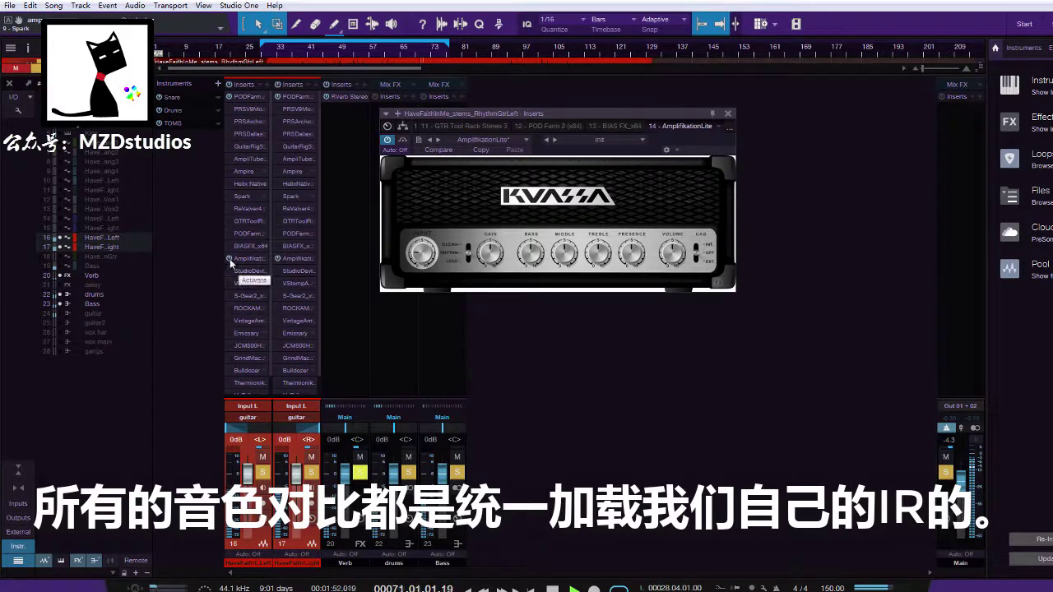
left_click(229, 259)
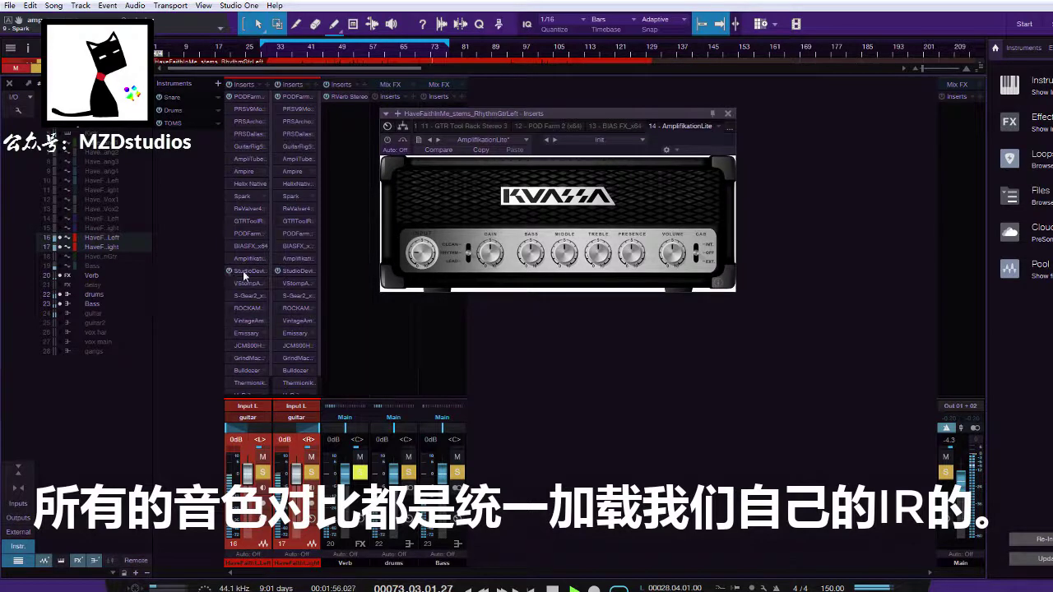
left_click(244, 272)
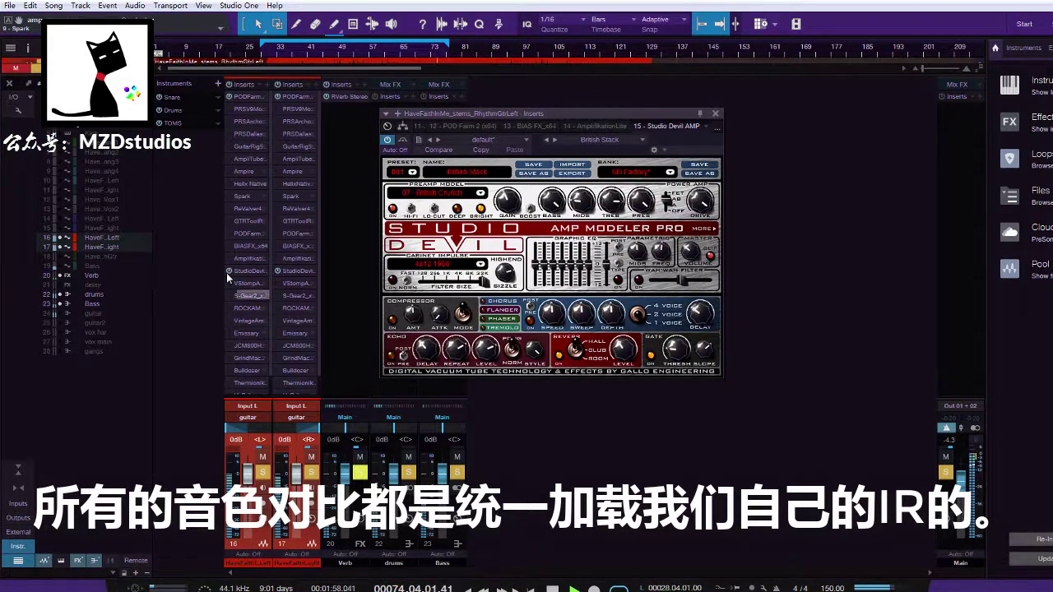
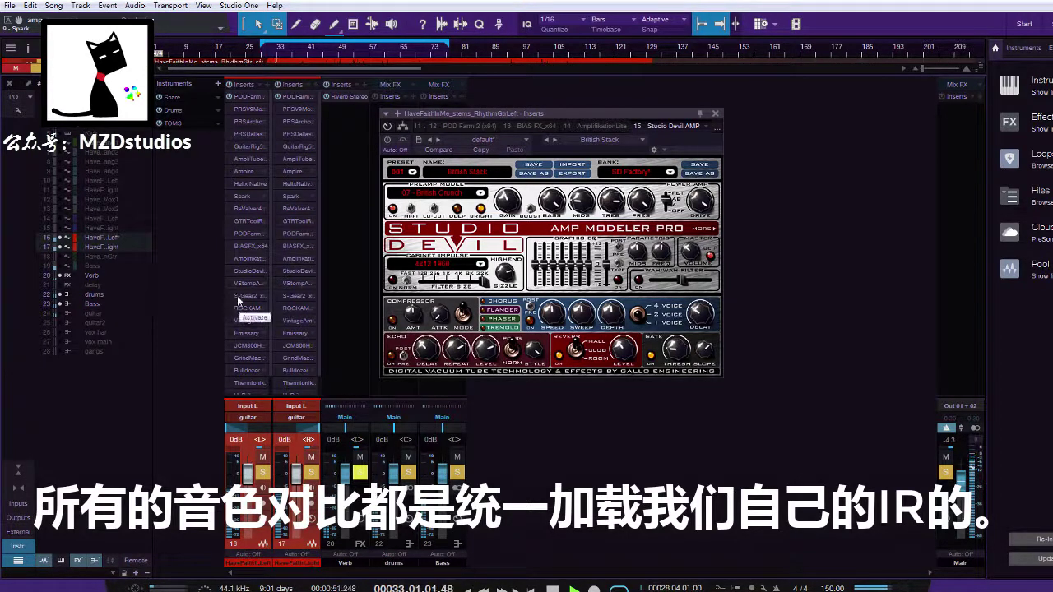
left_click(230, 295)
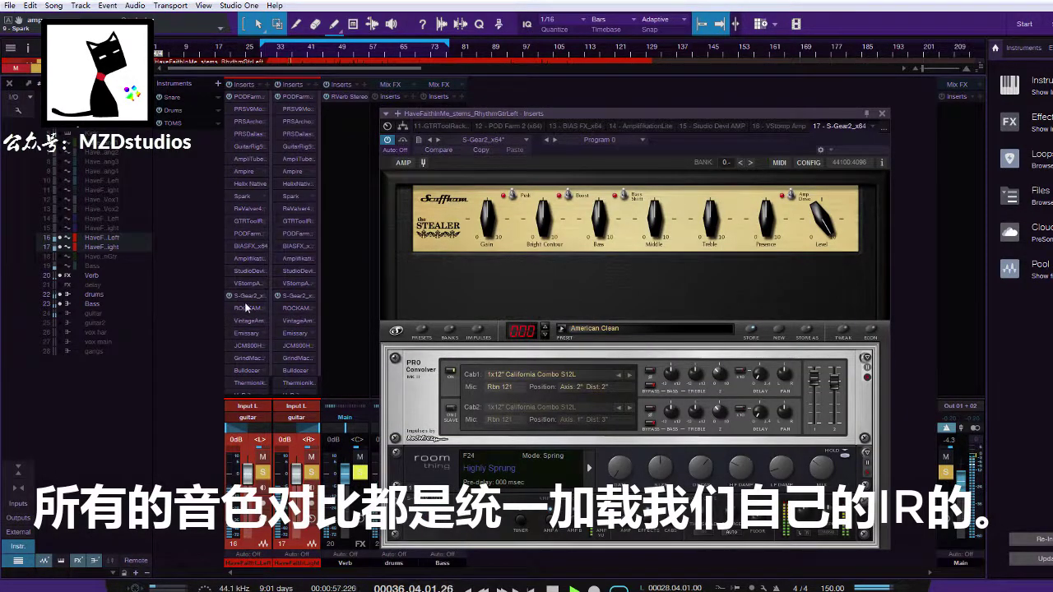
Audition ROCK AMP LEGENDS and Vintage Amp Room in turn on both guitar channels in the full mix
left_click(227, 308)
left_click(226, 308)
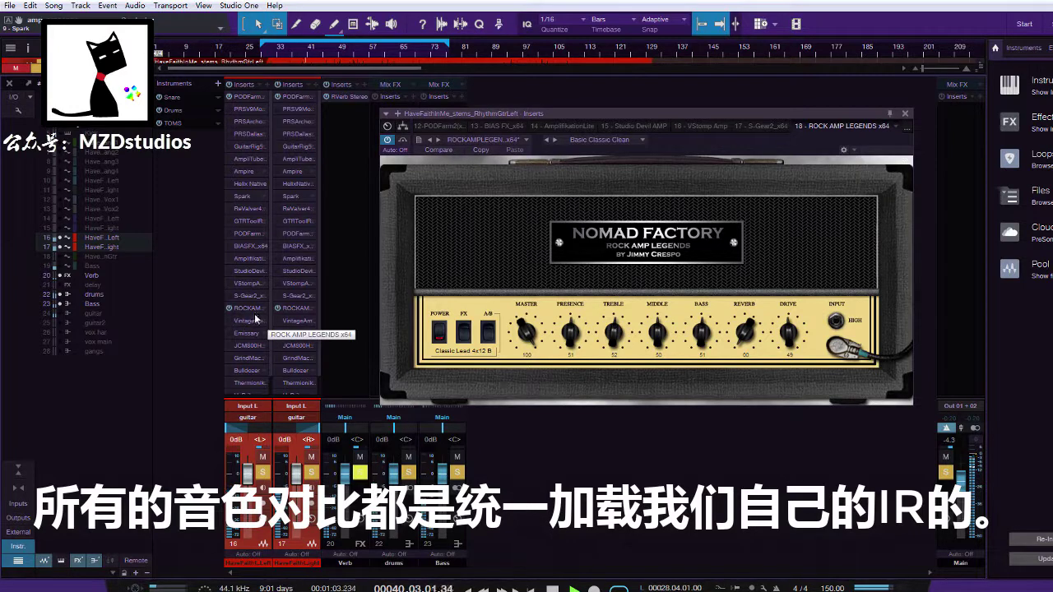
left_click(231, 309)
left_click(229, 321)
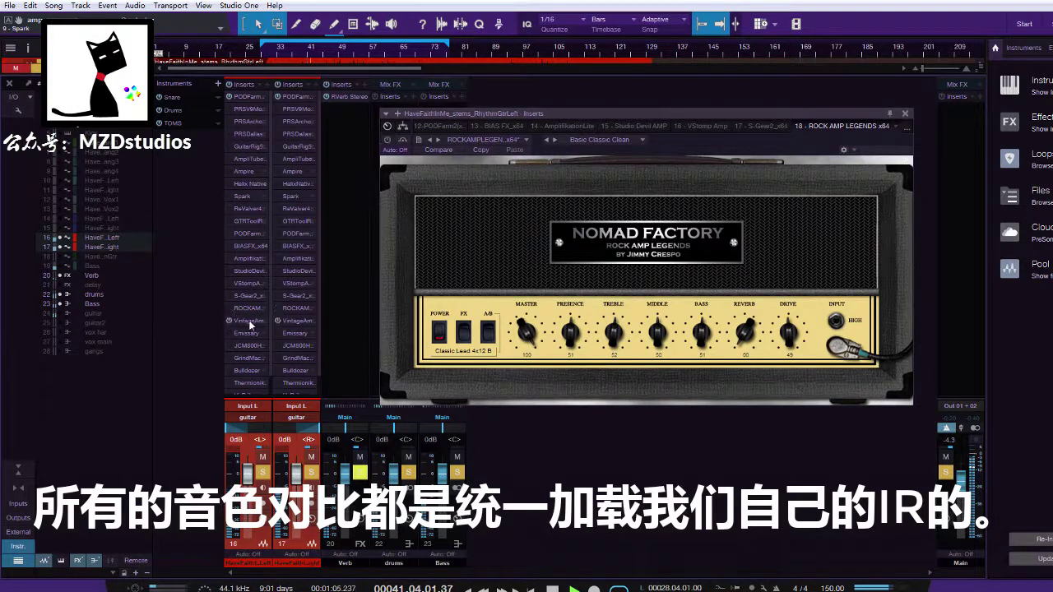
left_click(250, 324)
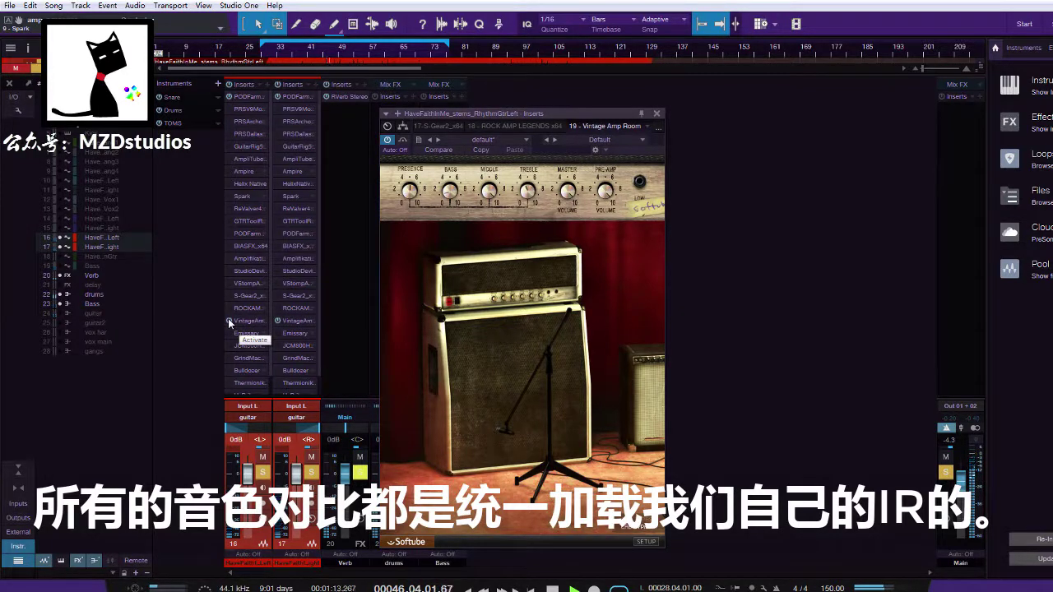
Switch both guitar channels from Vintage Amp Room to Emissary, and audition it and JCM800 Hot Preamp in the mix
left_click(228, 318)
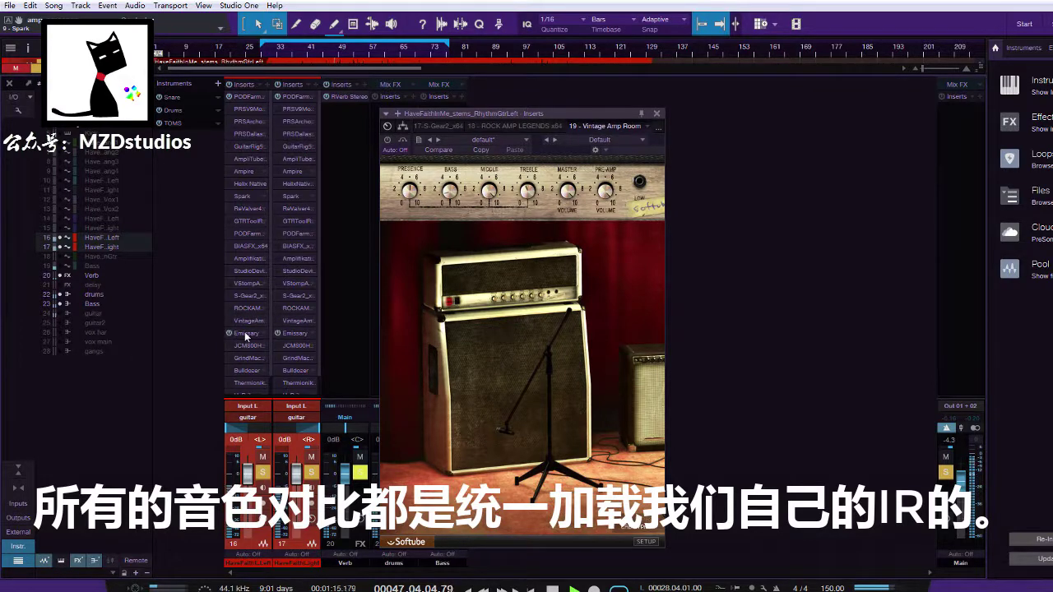
left_click(231, 333)
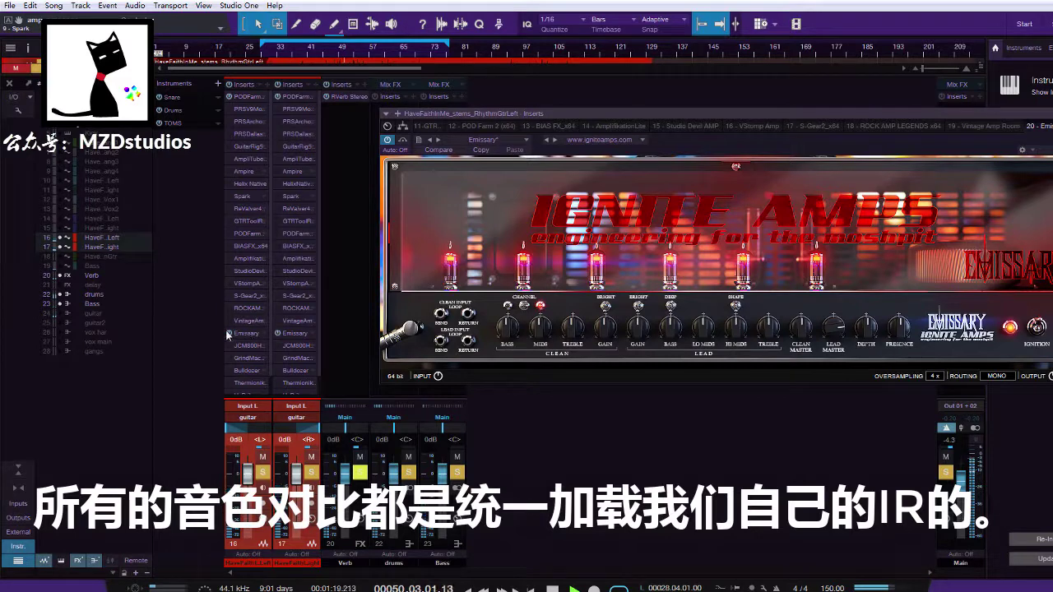
left_click(230, 345)
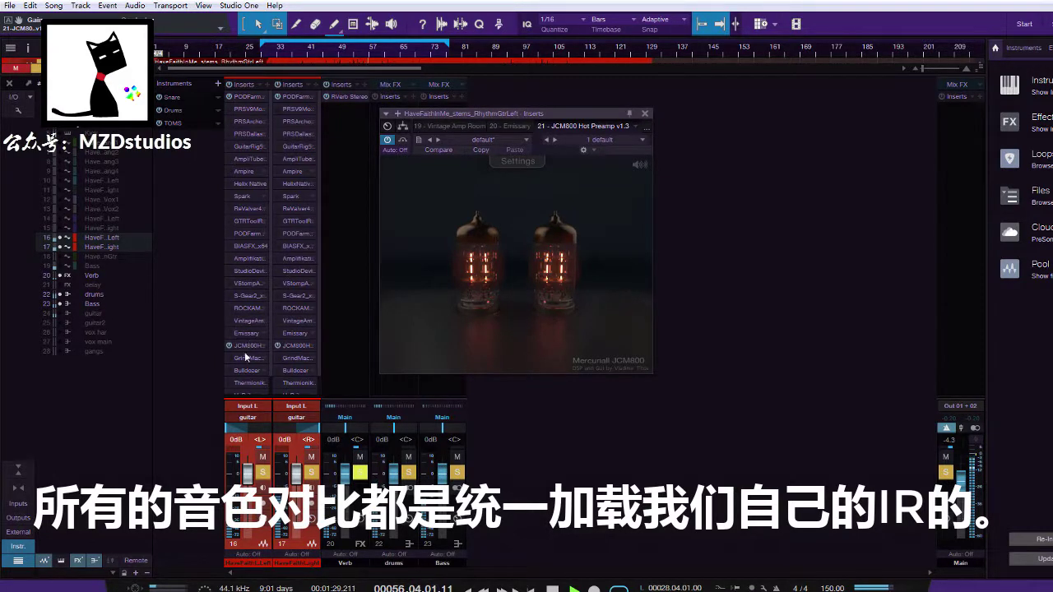
Audition Grind Machine II, Bulldozer and Thermionik Marshland 800 in turn on both guitar channels in the full mix
left_click(230, 359)
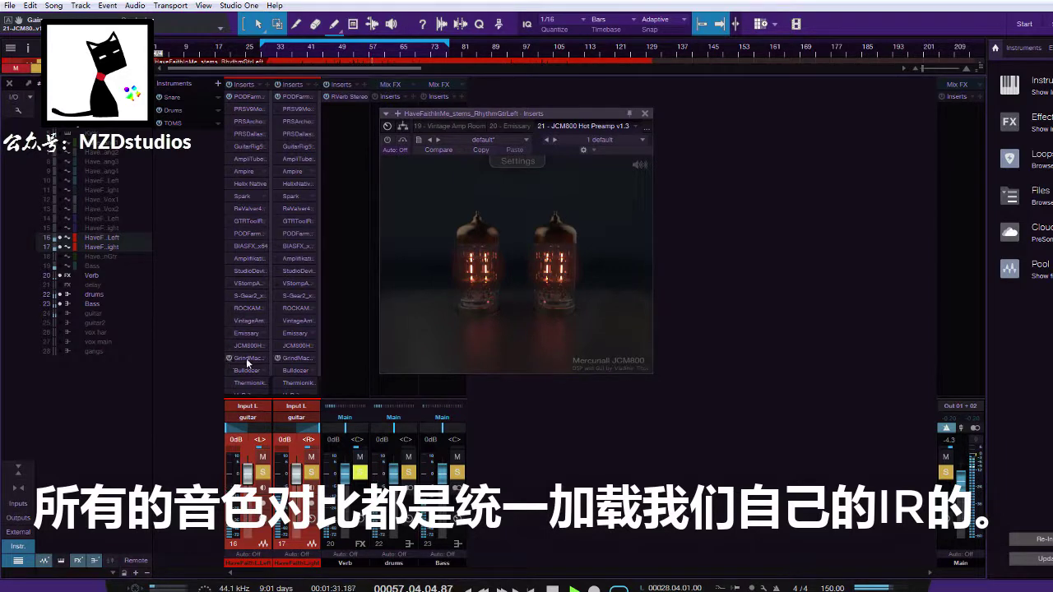
left_click(246, 359)
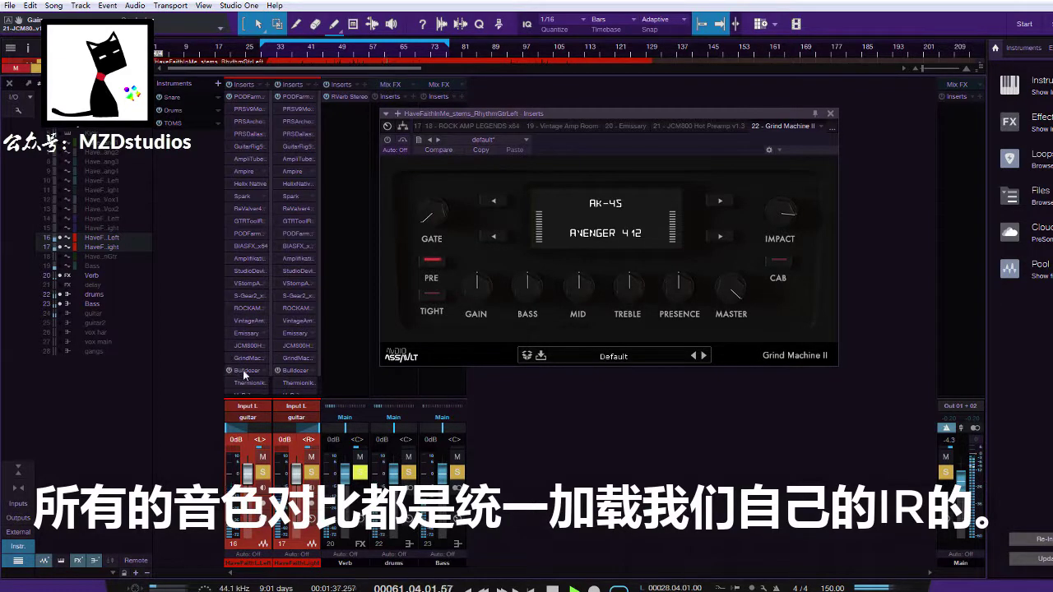
scroll(269, 355, "down", 2)
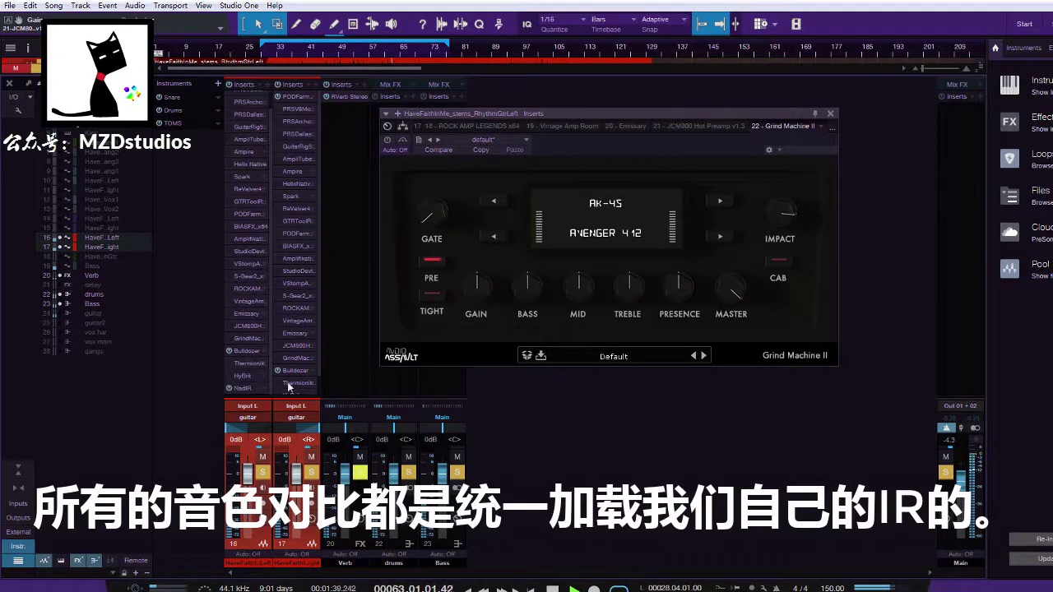
scroll(317, 350, "down", 2)
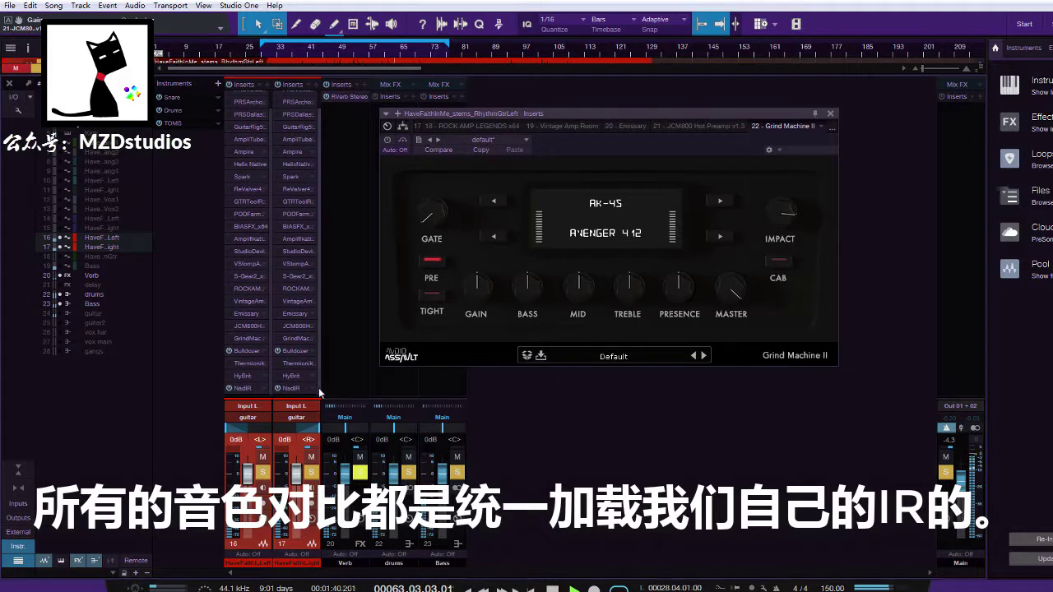
left_click(245, 369)
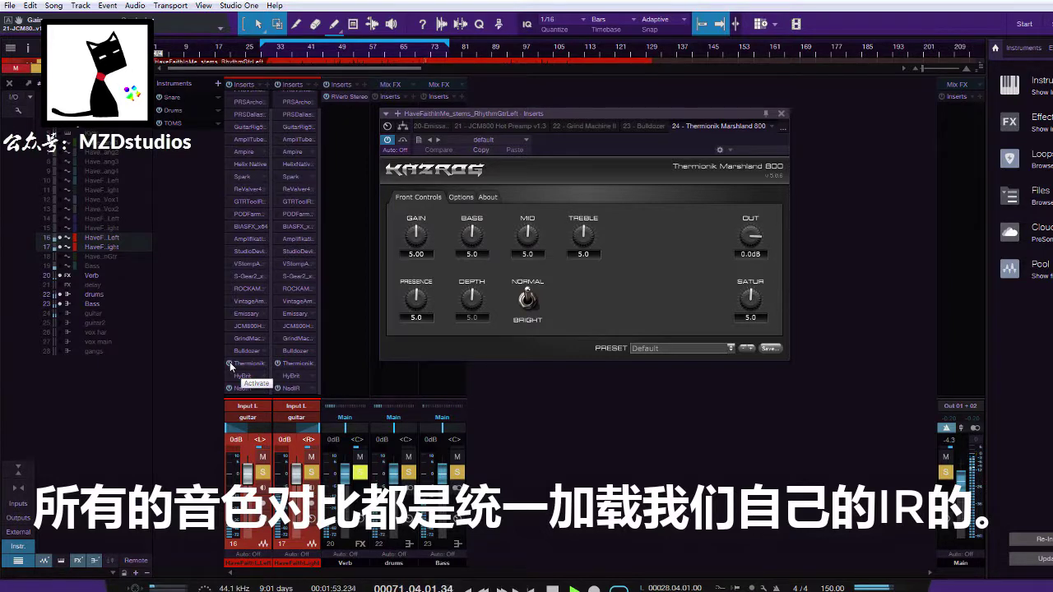
Switch both guitar channels from Thermionik to HyBrit, audition it in the full mix and deactivate it
left_click(230, 363)
left_click(229, 375)
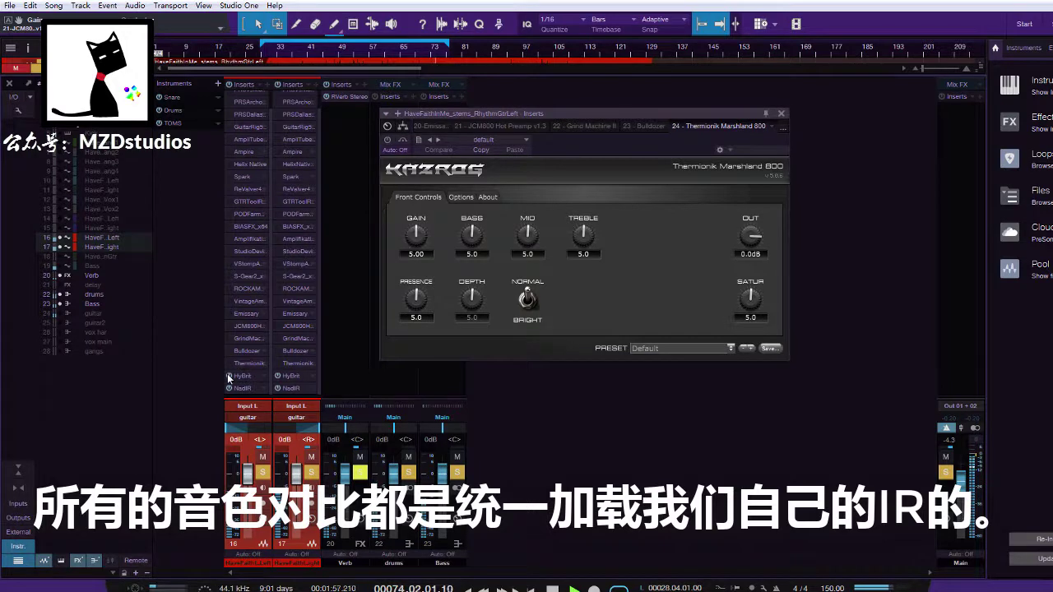
left_click(229, 376)
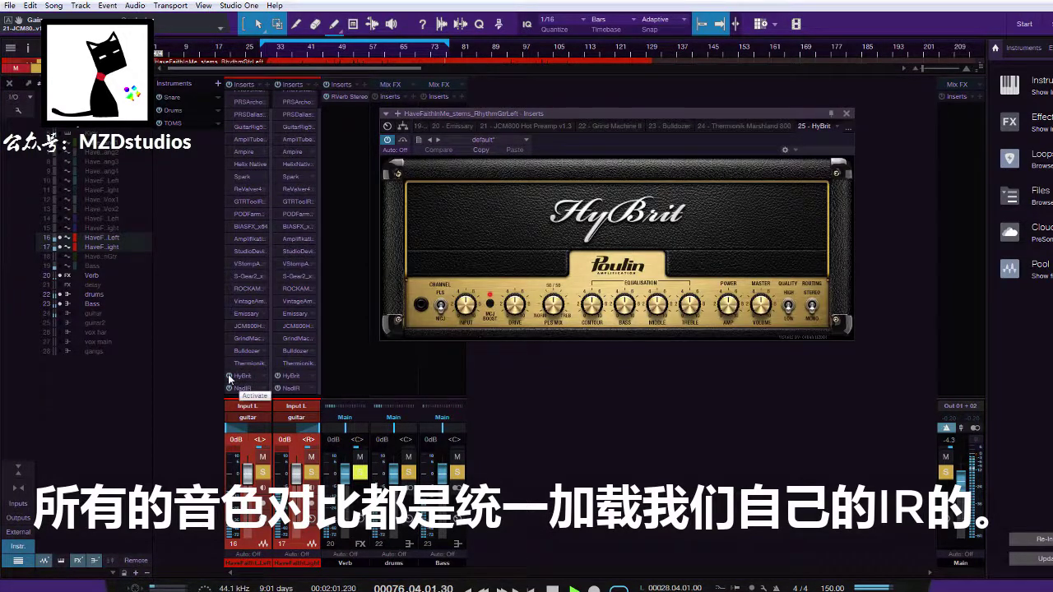
right_click(270, 395)
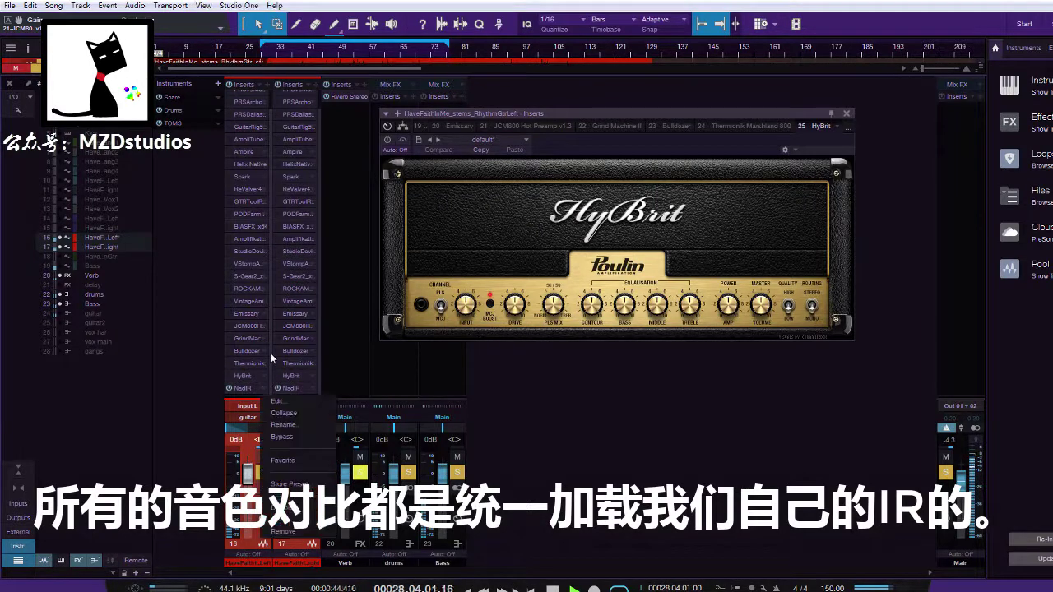
key("Escape")
Replay the passage with ReValver4 active on both guitar channels, and deactivate it again
scroll(251, 271, "up", 2)
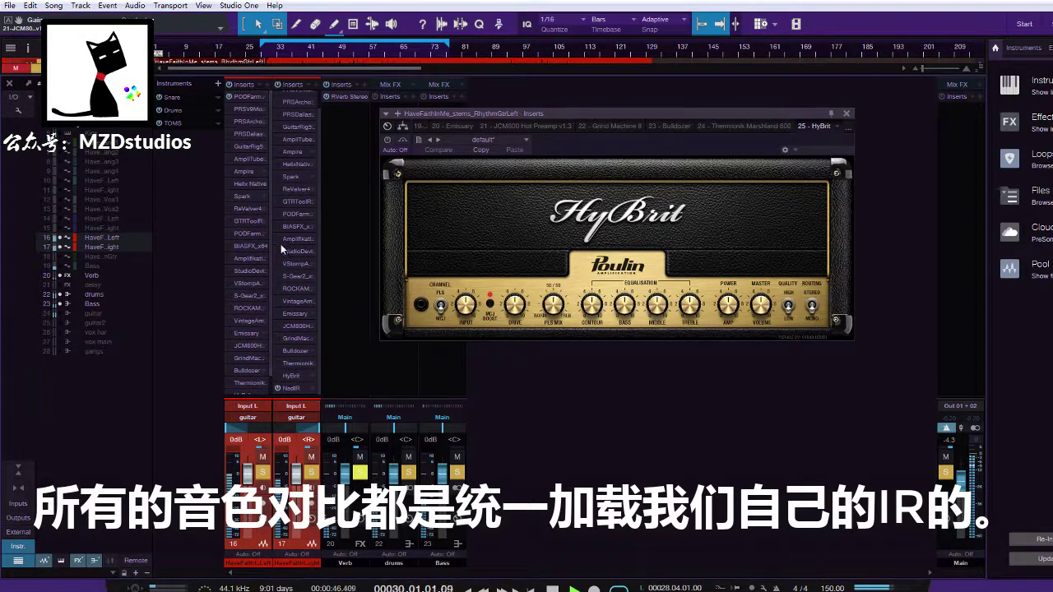
left_click(228, 194)
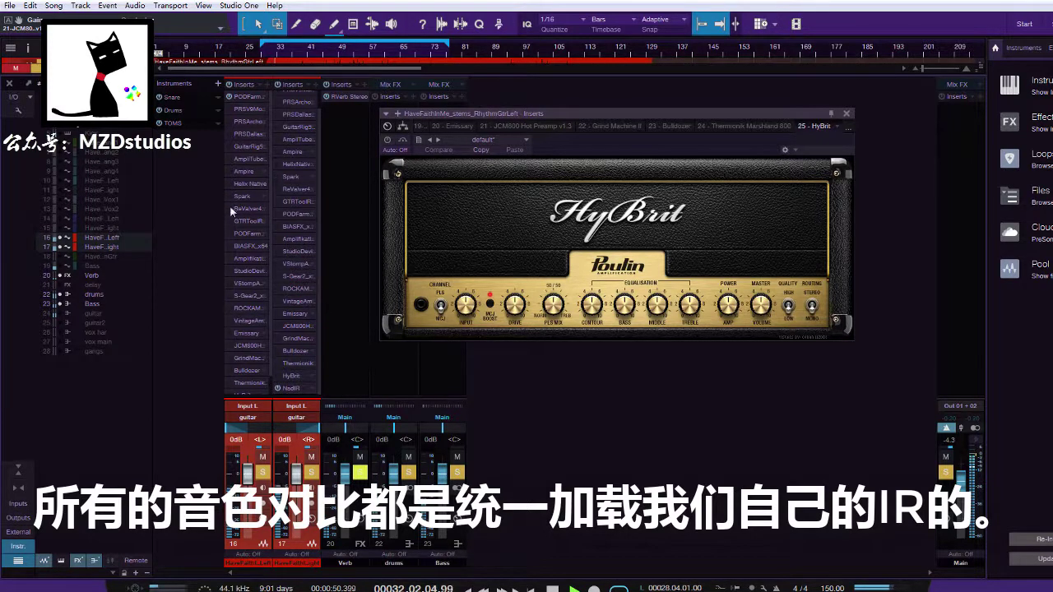
left_click(229, 208)
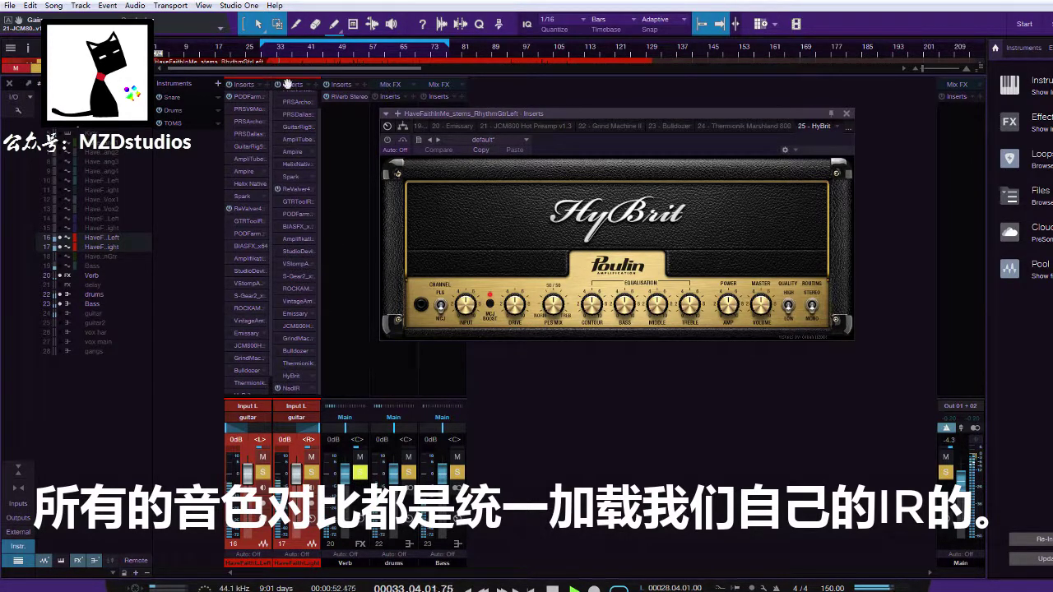
key("space")
key("space")
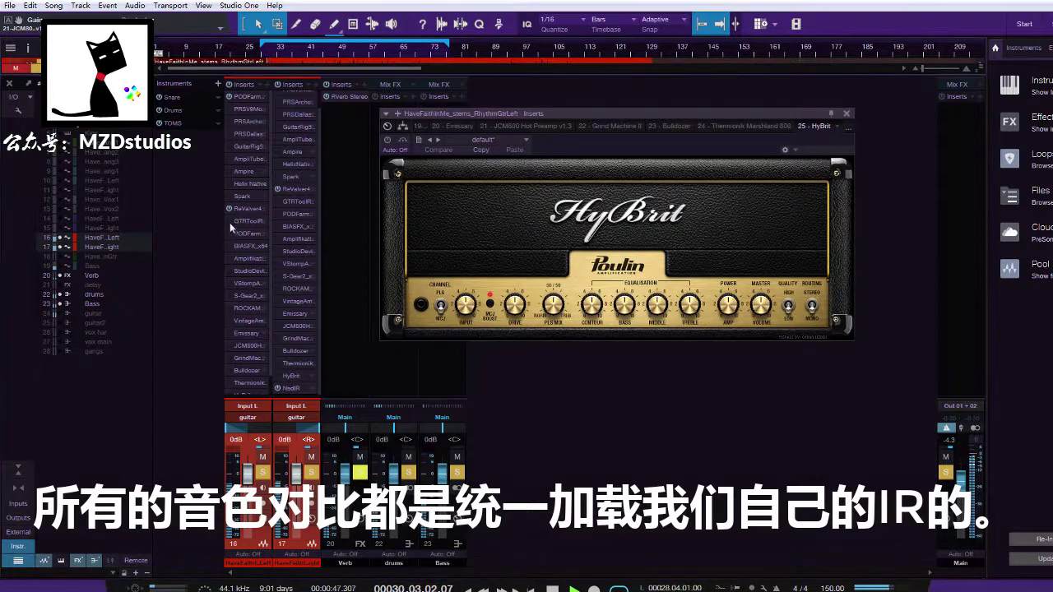
left_click(228, 208)
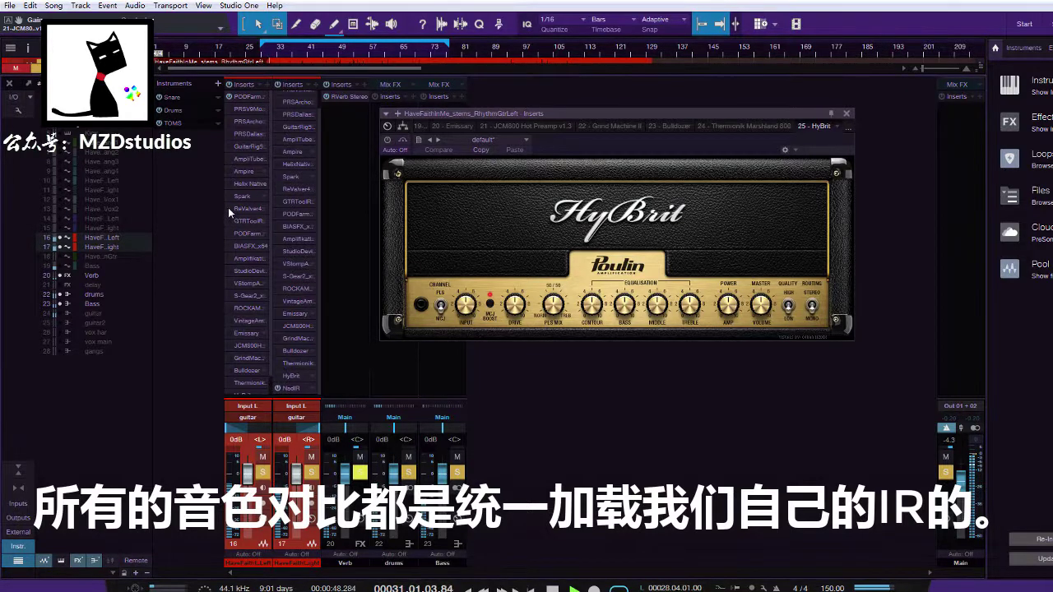
Activate PRS Archon on both guitar channels and raise its Master, to about 62 on the left channel and similarly on the right
left_click(231, 148)
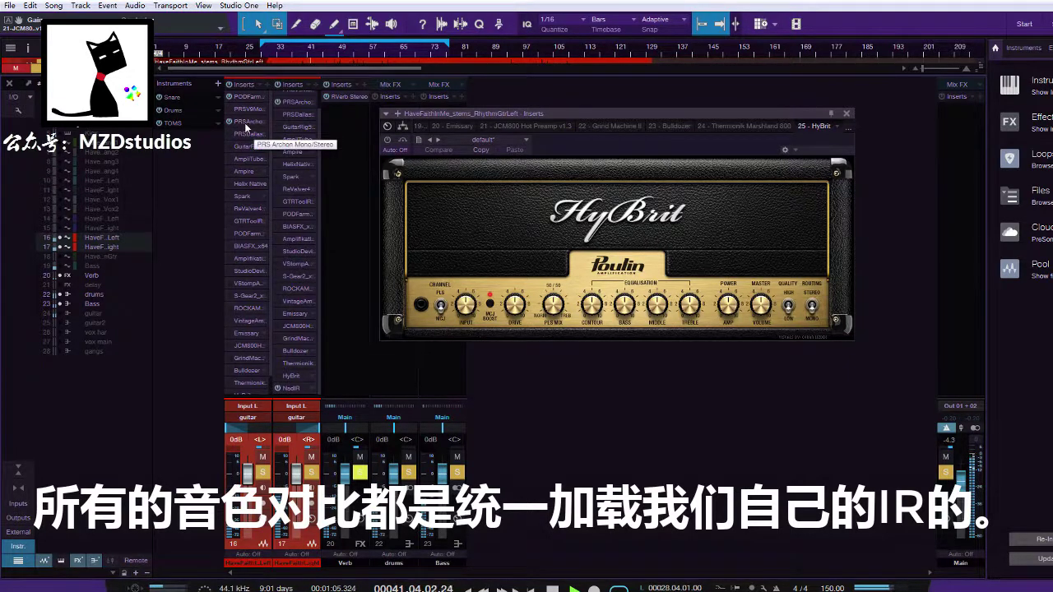
left_click(245, 123)
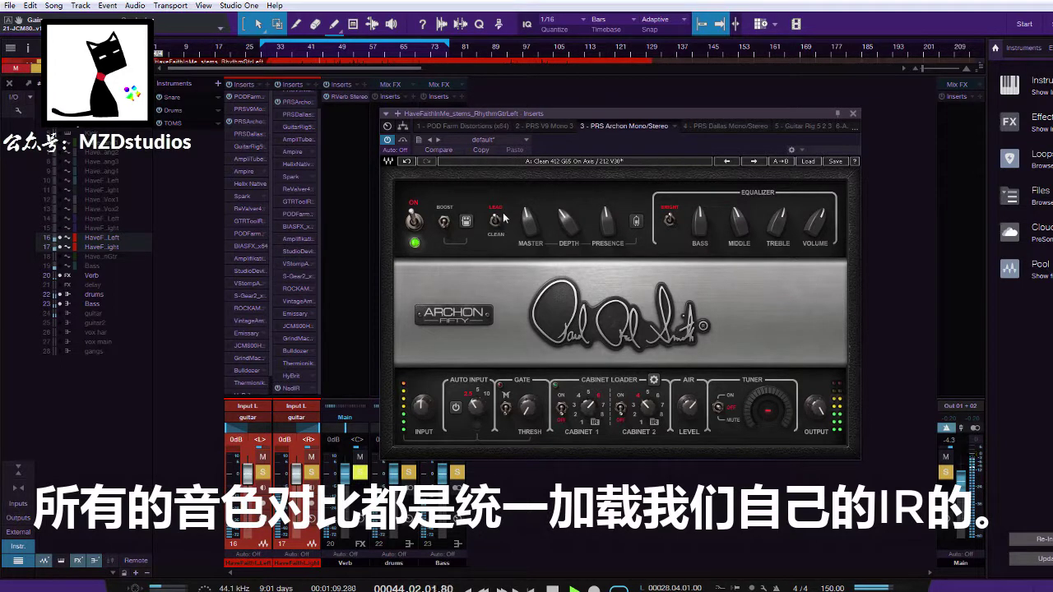
left_click(445, 220)
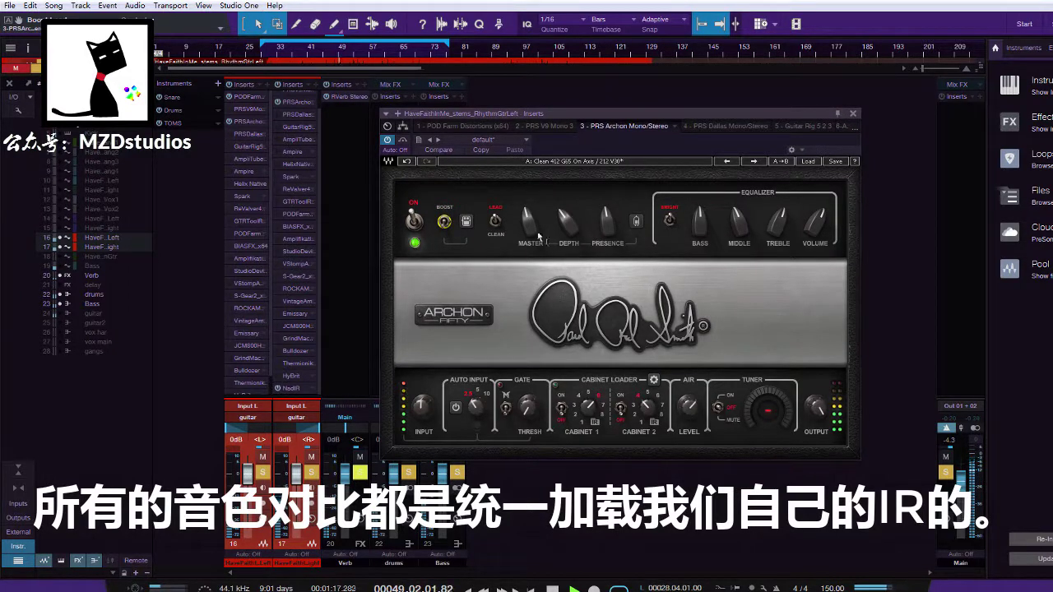
mouse_move(529, 221)
left_mouse_down()
mouse_move(529, 231)
mouse_move(529, 221)
left_mouse_up()
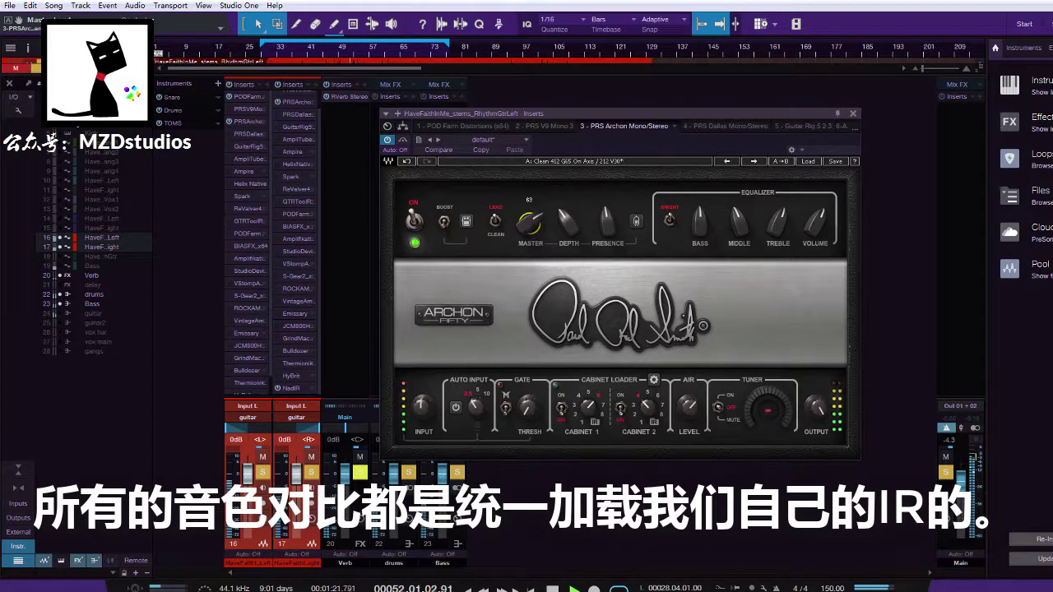
left_click(307, 102)
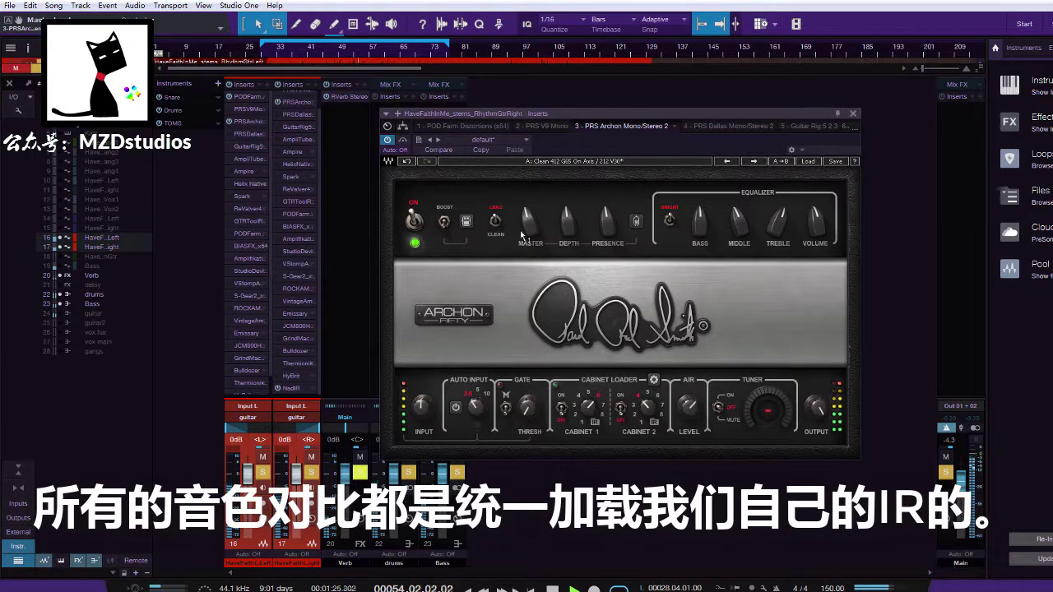
left_click_drag(529, 221, 529, 217)
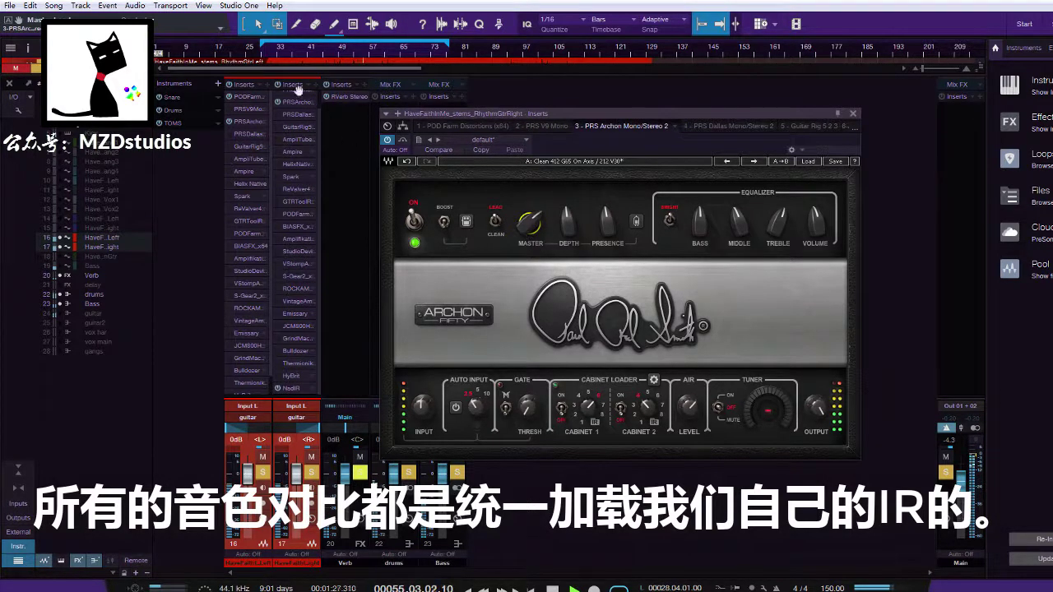
Replay the passage, compare PRS V9 with PRS Archon on the guitar channels and check both amps' Air levels
left_click(269, 51)
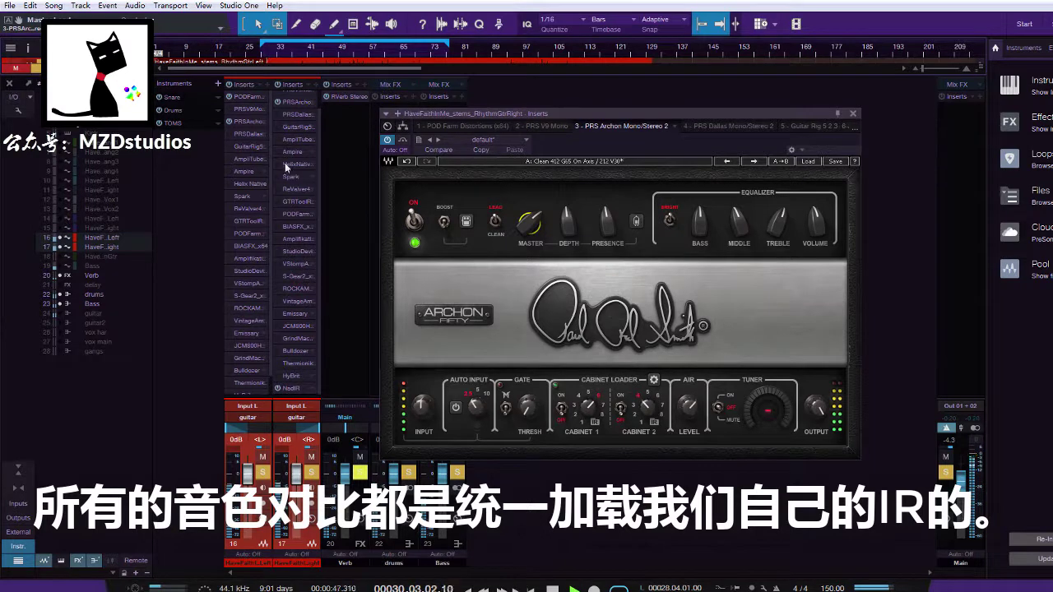
left_click(252, 110)
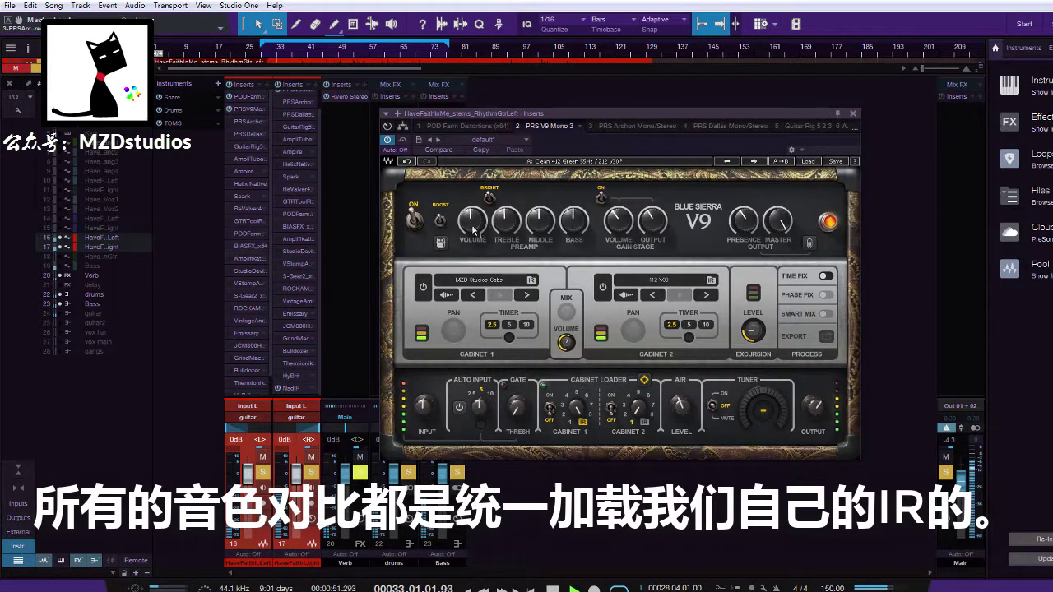
mouse_move(472, 221)
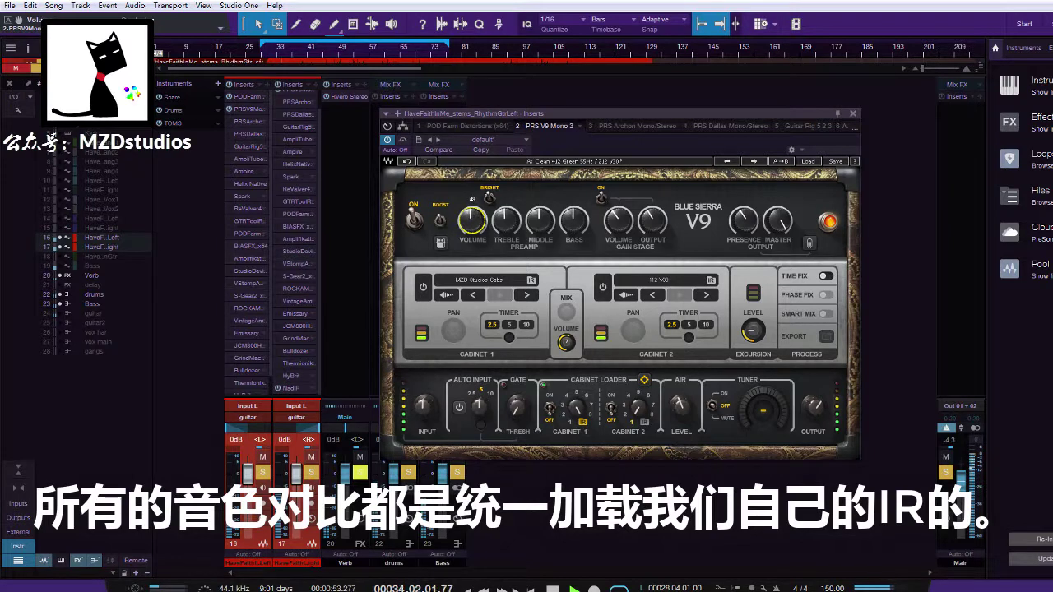
mouse_move(622, 224)
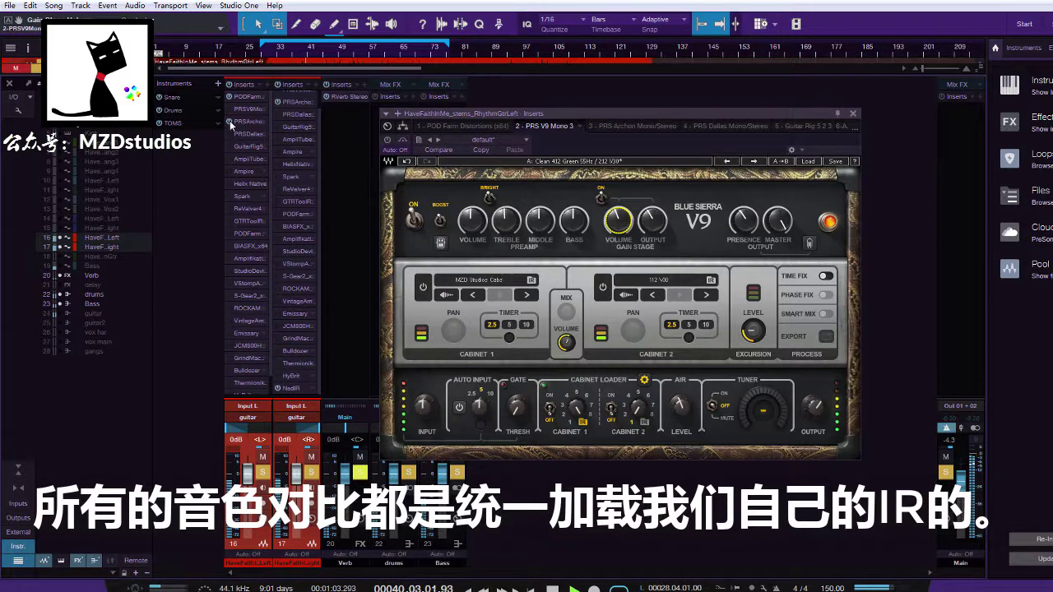
left_click(681, 406)
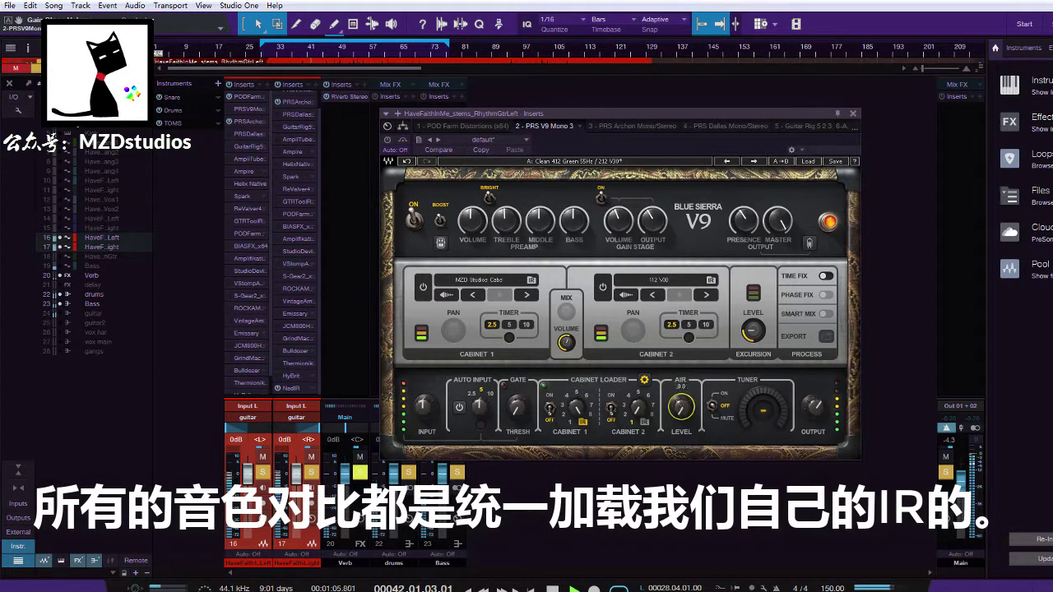
left_click(294, 103)
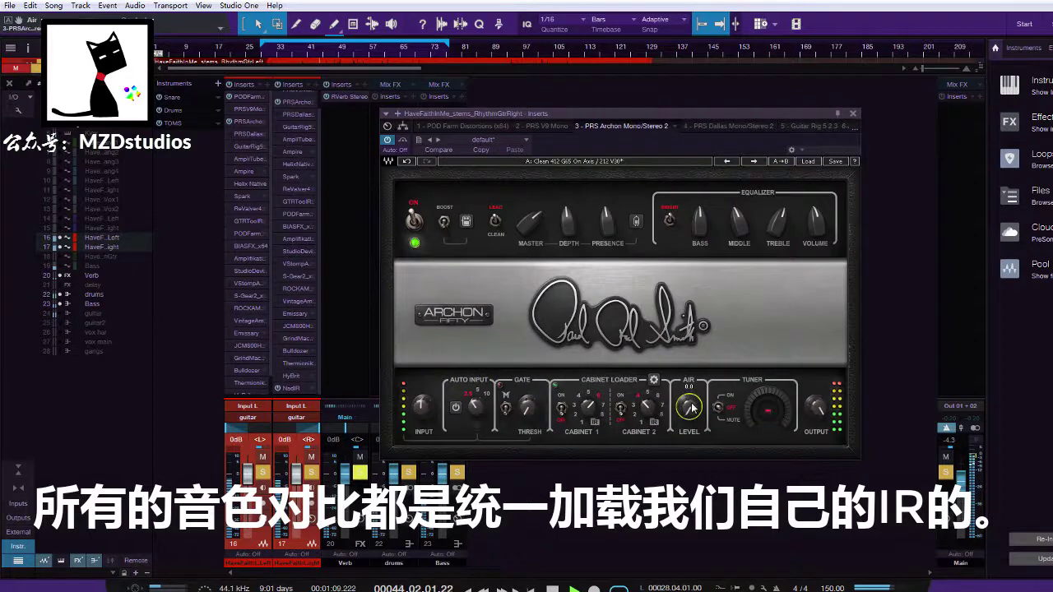
left_click(853, 114)
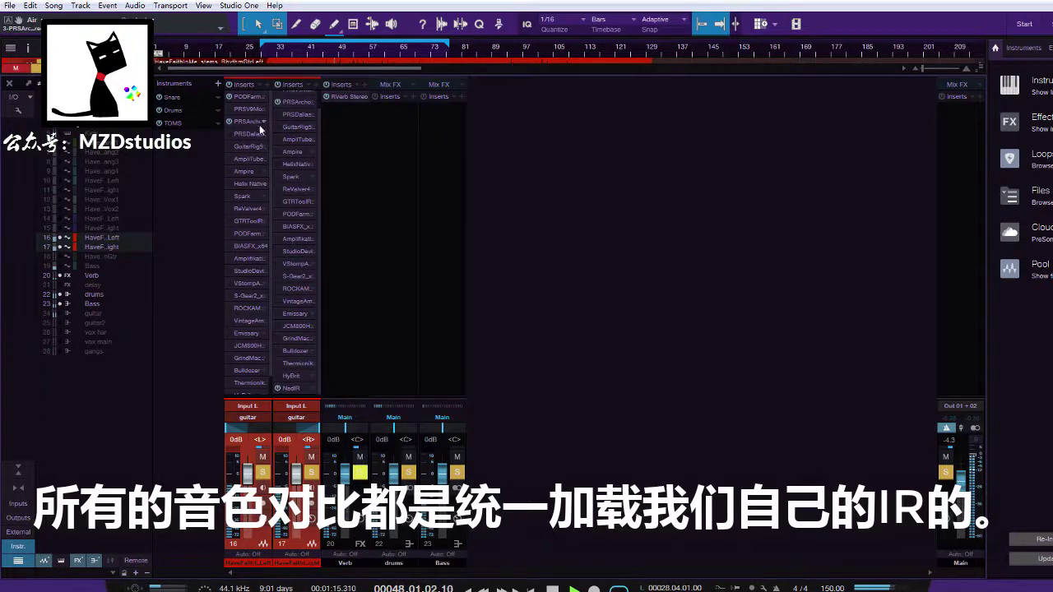
Audition PRS Dallas, Guitar Rig 5 and AmpliTube in turn on both guitar channels in the full mix
left_click(360, 54)
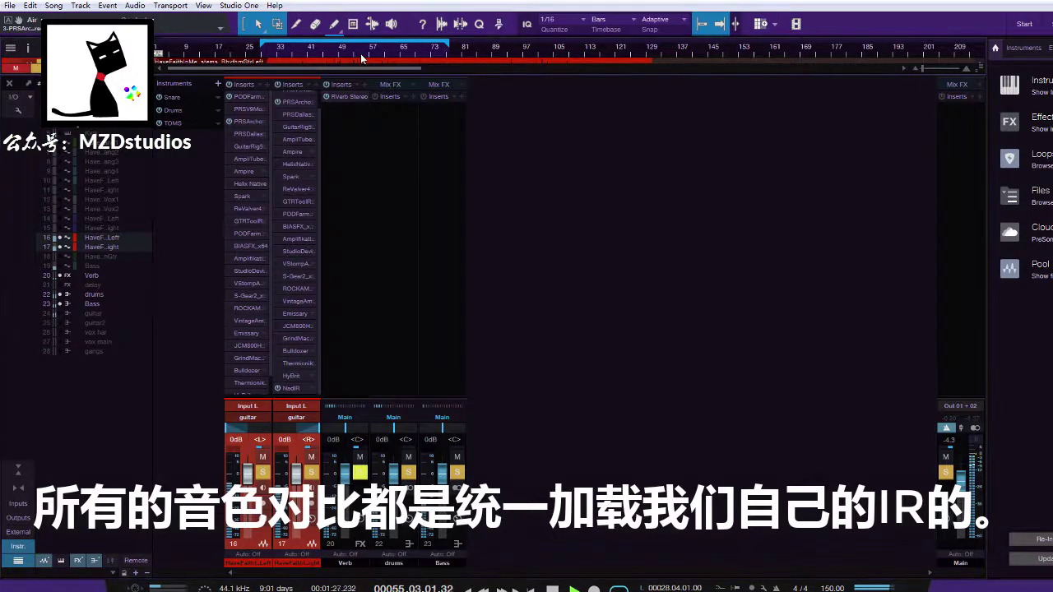
left_click(230, 134)
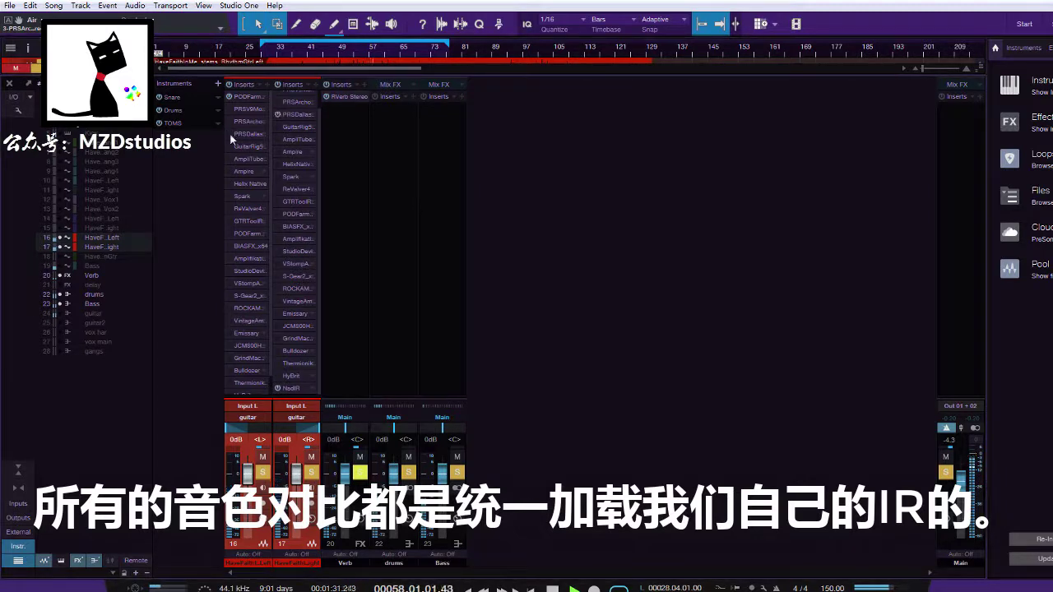
left_click(230, 146)
left_click(265, 55)
left_click(230, 159)
Audition Ampire, Helix Native and Spark in turn on both guitar channels in the full mix
left_click(230, 171)
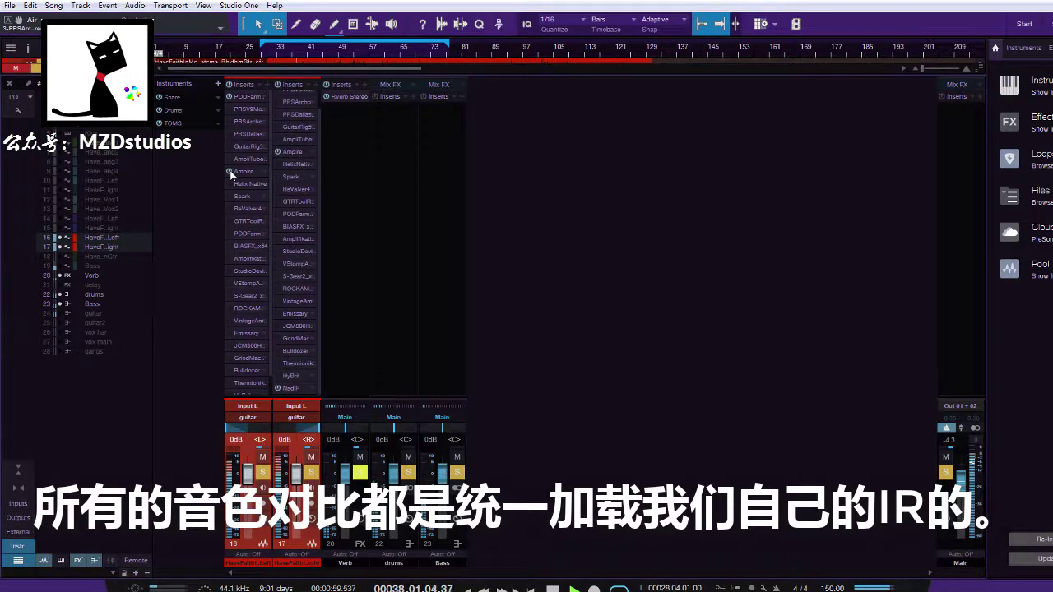
left_click(229, 171)
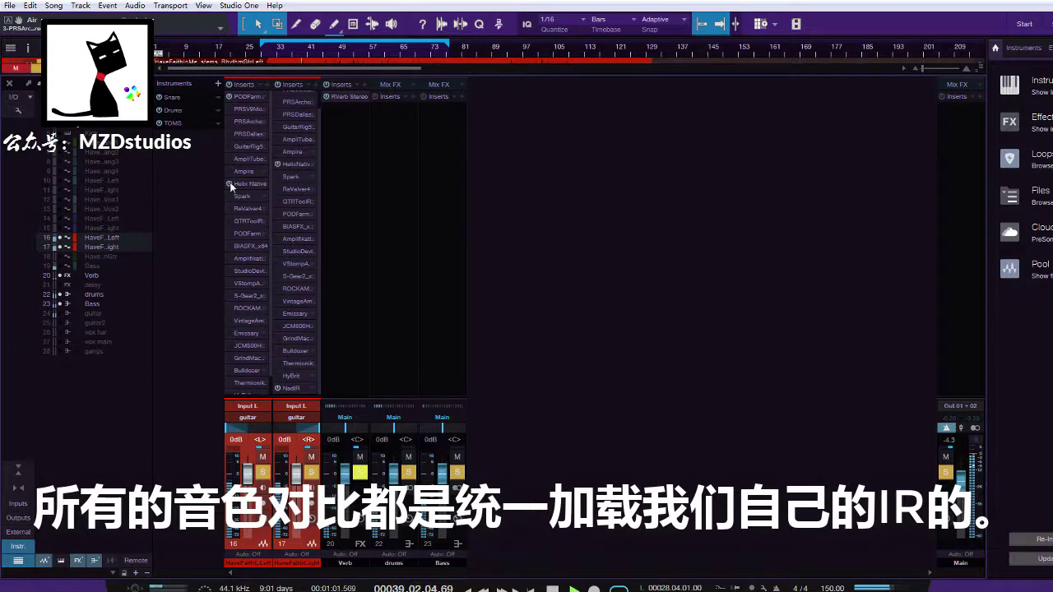
left_click(230, 184)
left_click(229, 196)
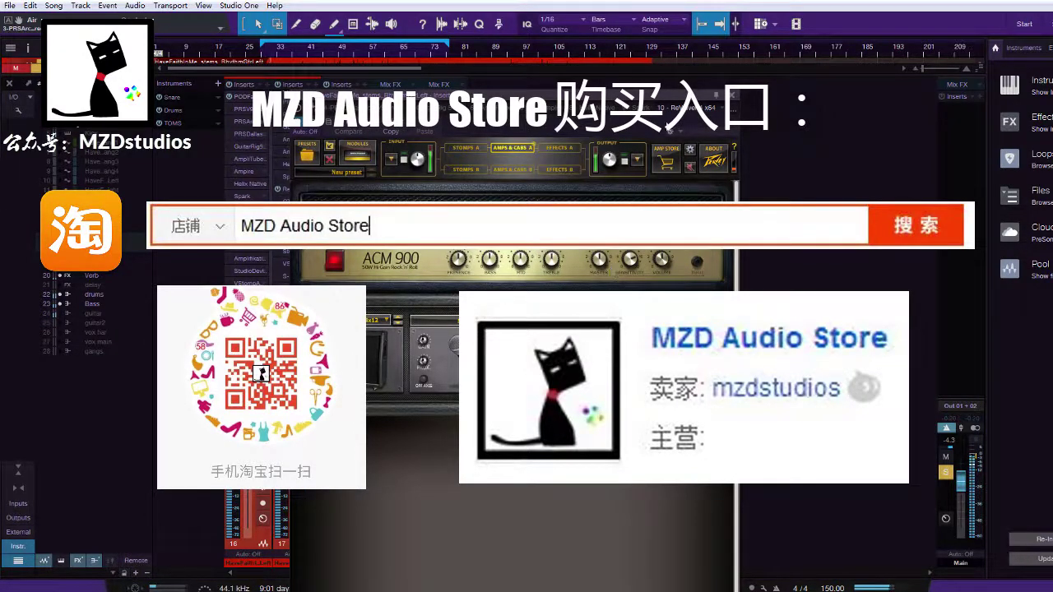
Close the ReValver4 amp window, bring the arrangement into view above the mixer and zoom in on its timeline
left_click(733, 97)
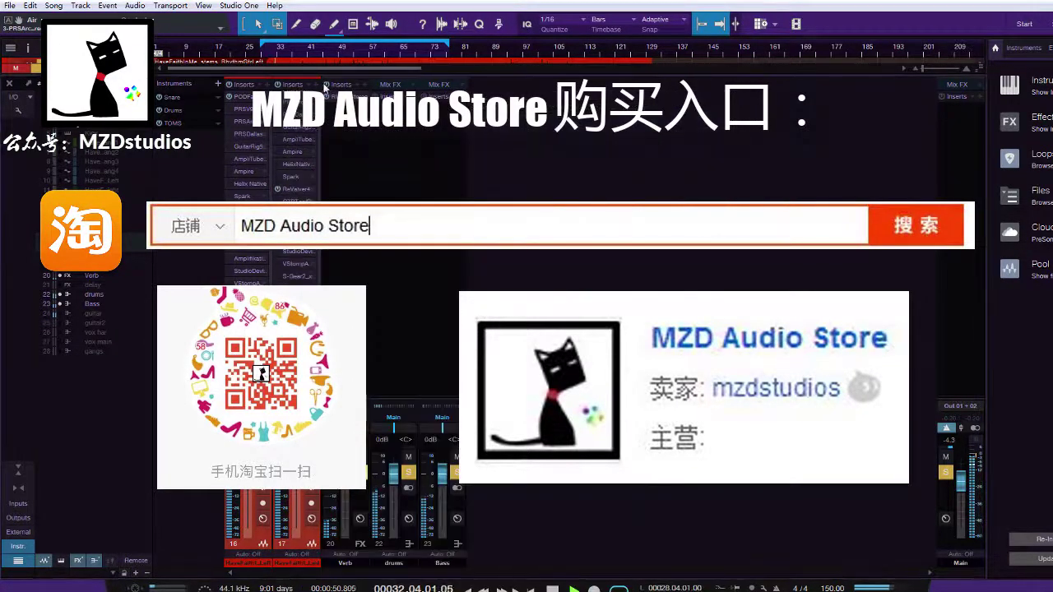
key("F3")
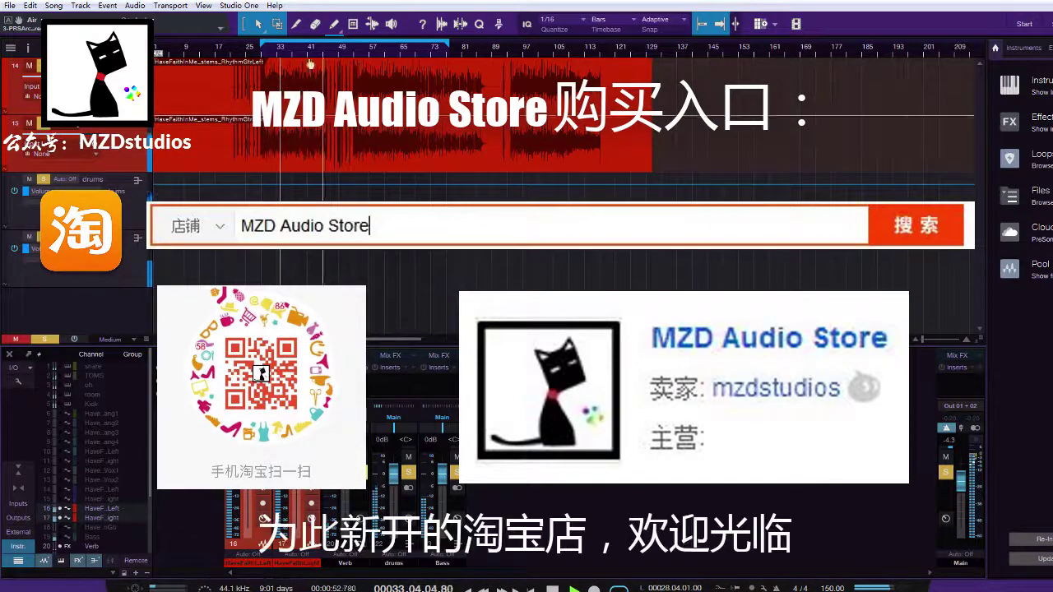
key("e")
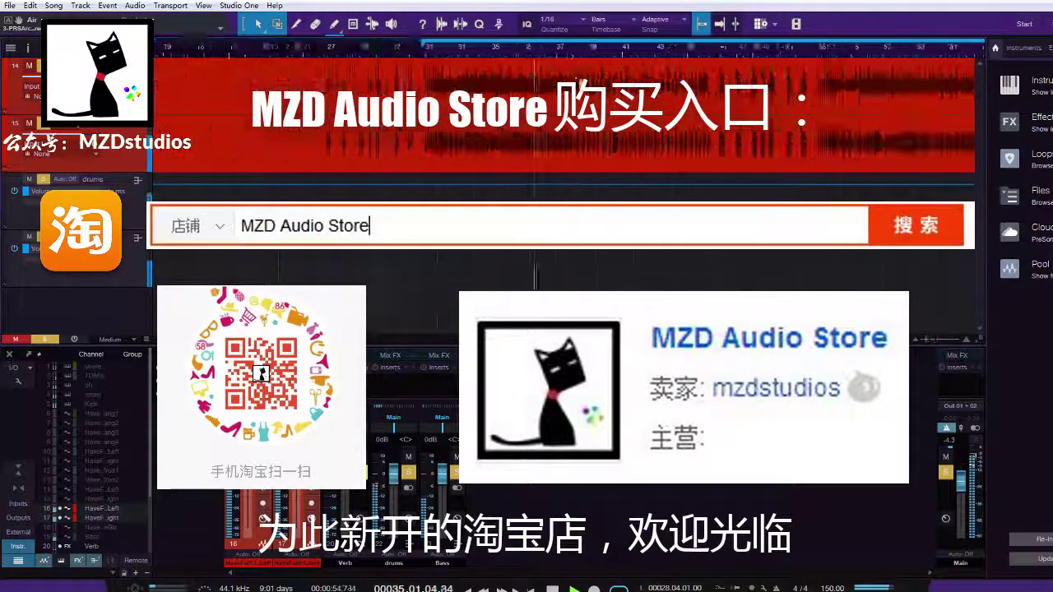